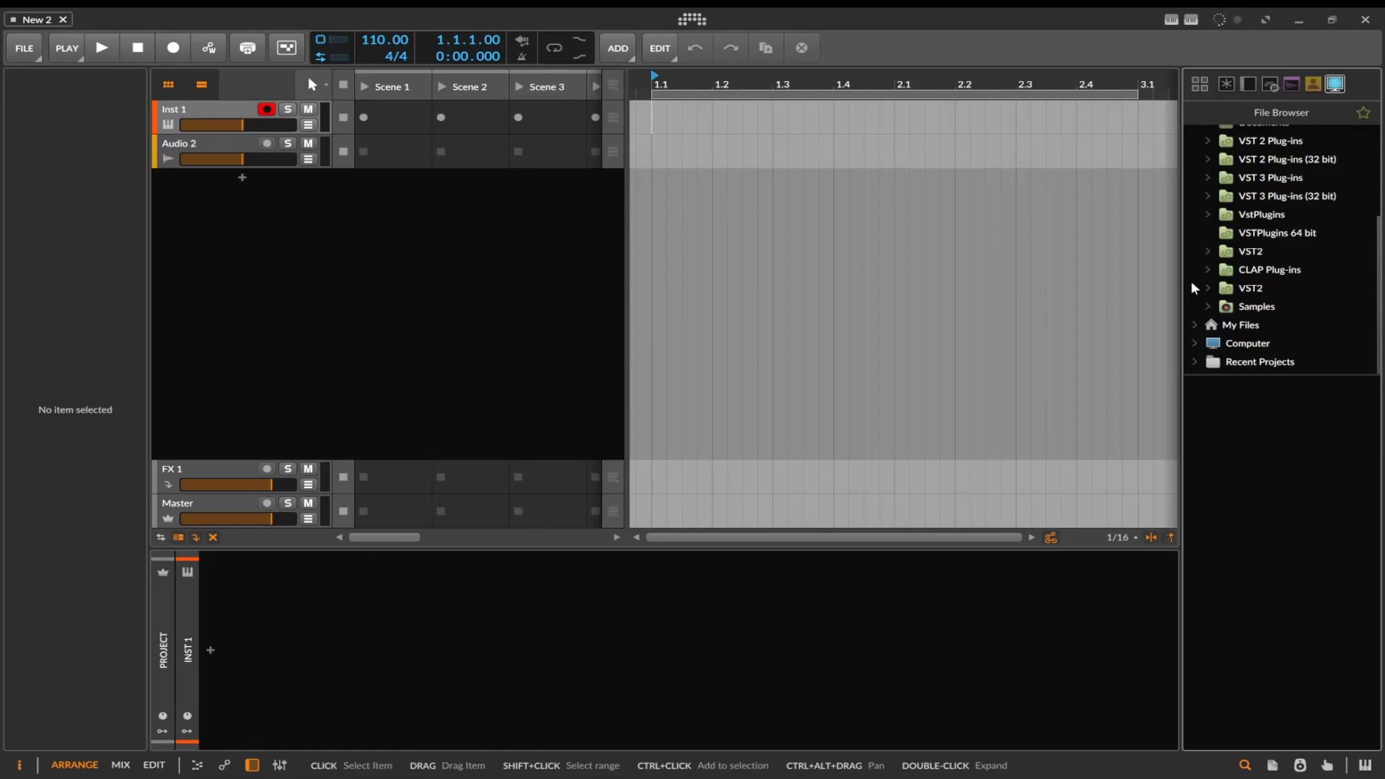
Open the Samples location in the file browser and expand its ADrumsa folder
{"action": "double_click", "coordinate": [1257, 306]}
{"action": "scroll", "coordinate": [1279, 327], "scroll_direction": "down", "scroll_amount": 3}
{"action": "scroll", "coordinate": [1283, 310], "scroll_direction": "down", "scroll_amount": 3}
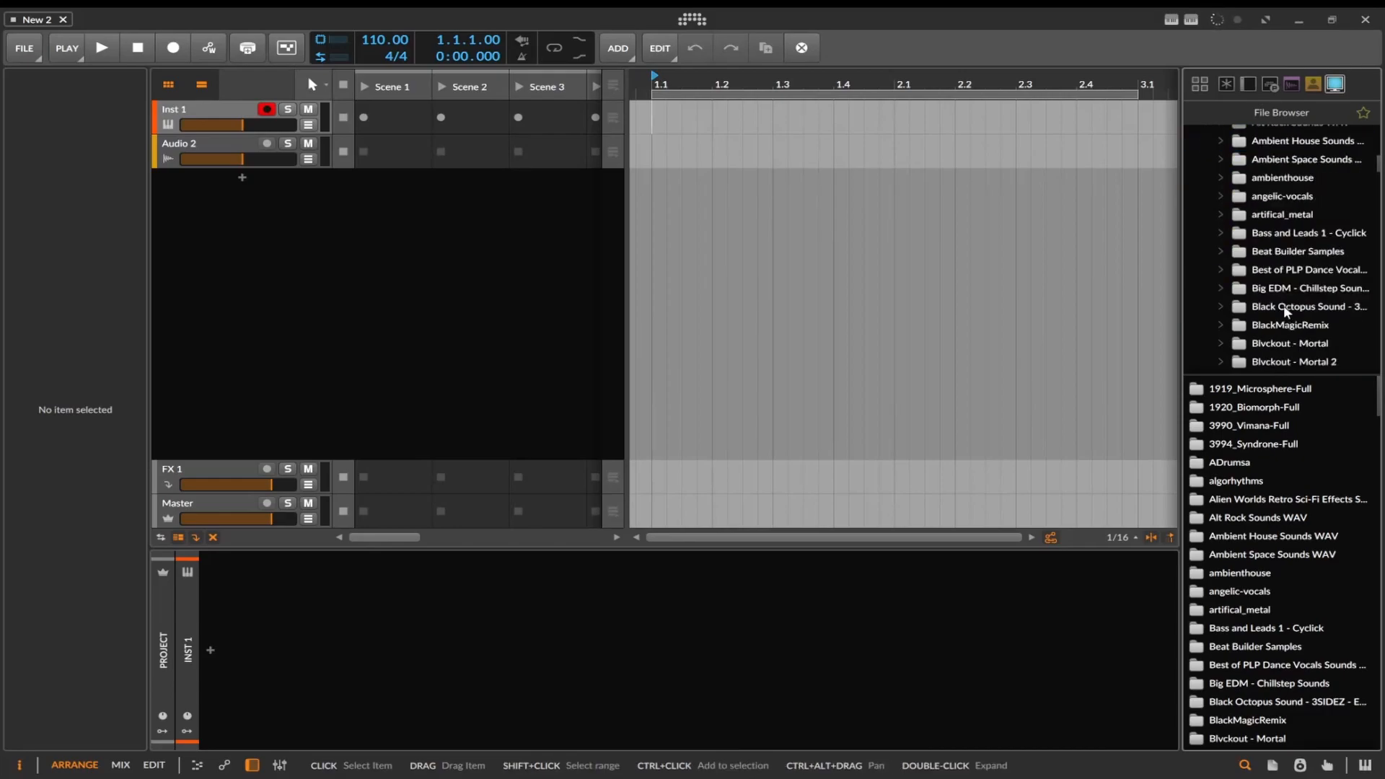
{"action": "left_click", "coordinate": [1264, 178]}
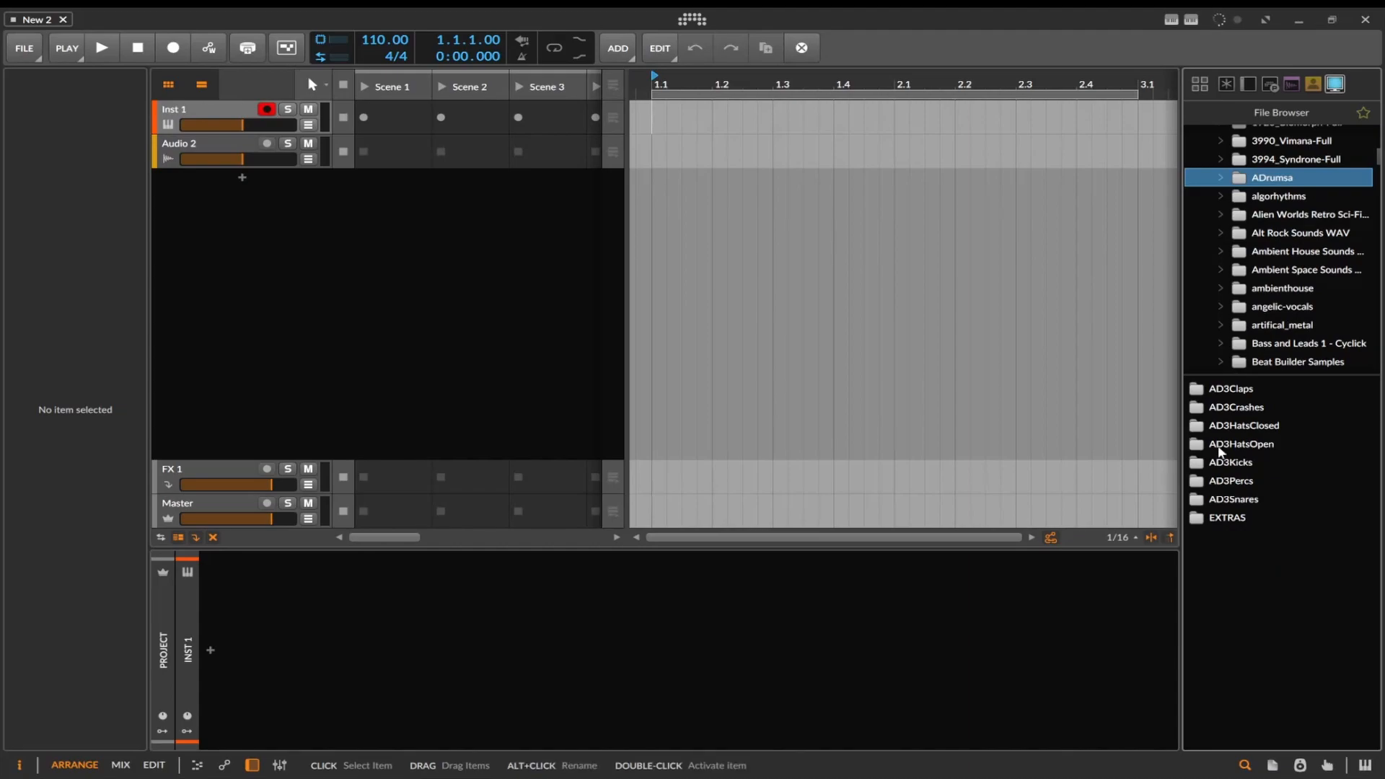
{"action": "left_click", "coordinate": [1221, 177]}
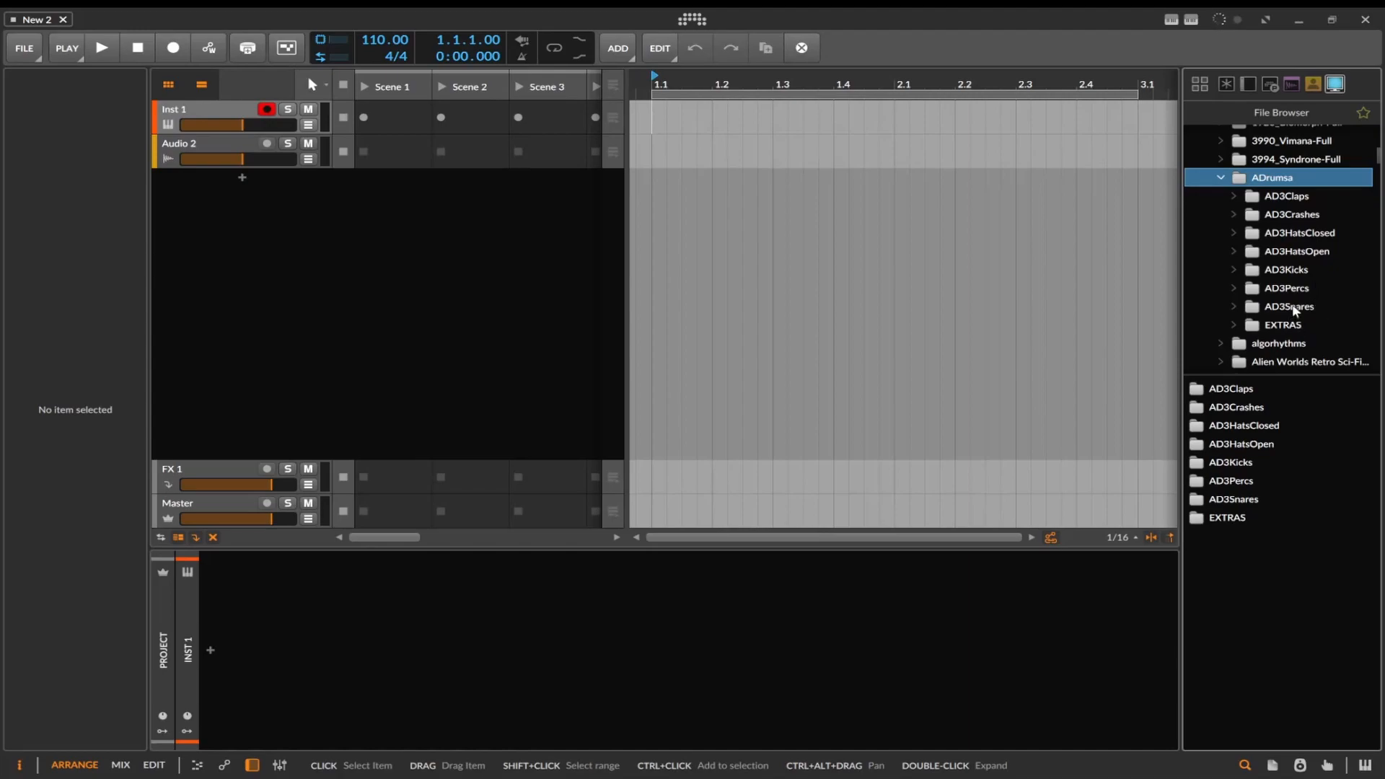
Audition samples from the AD3Kicks folder and place AD3Kick009.wav on the Audio 2 track at 1.1
{"action": "left_click", "coordinate": [1291, 270]}
{"action": "left_click", "coordinate": [1237, 535]}
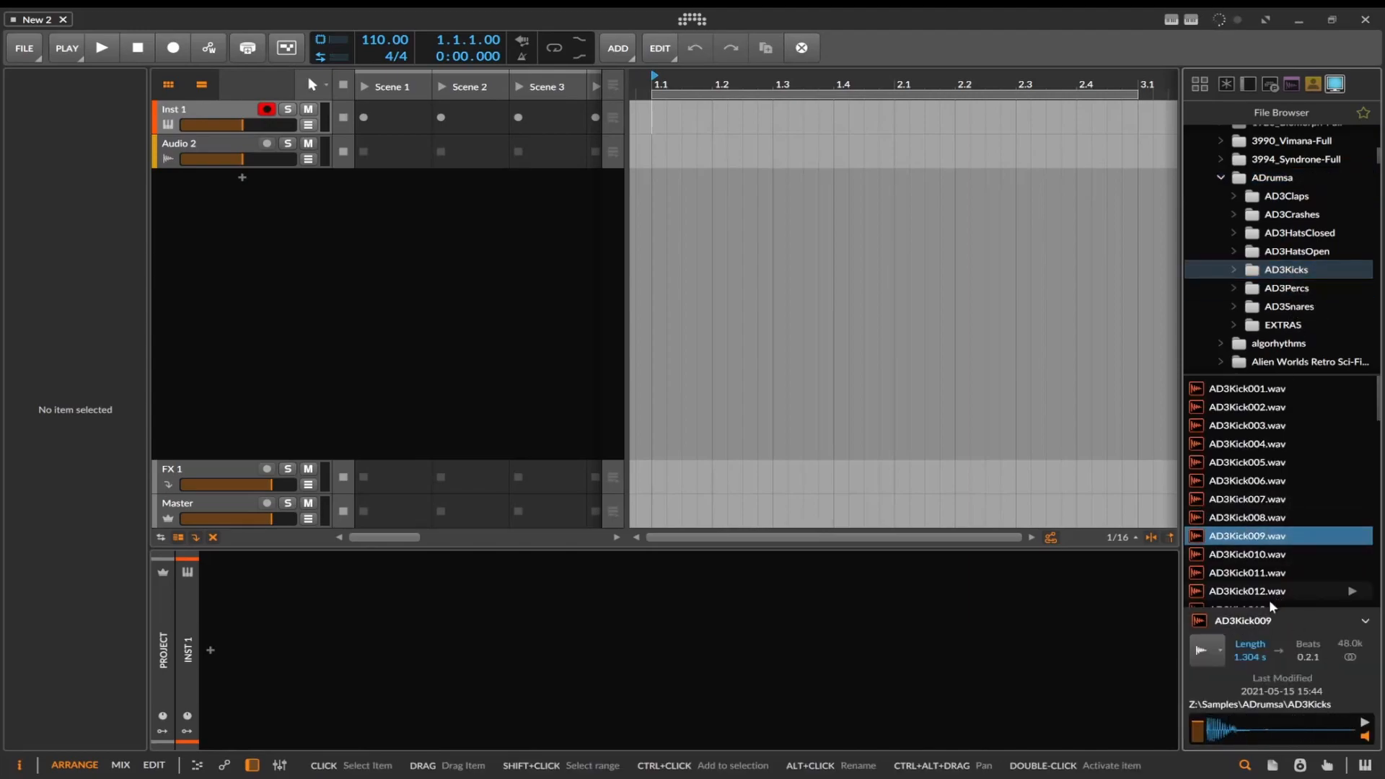
{"action": "left_click", "coordinate": [1251, 518]}
{"action": "left_click", "coordinate": [1254, 536]}
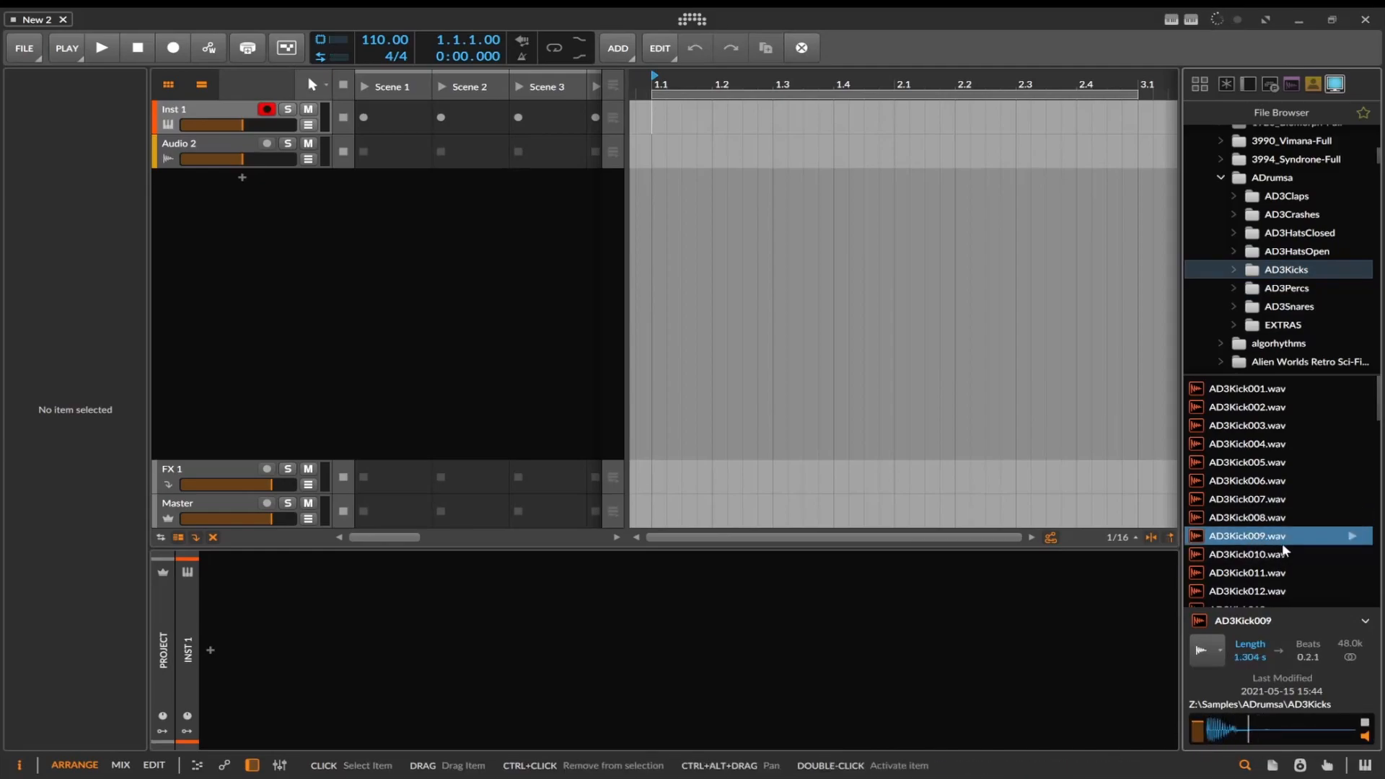
{"action": "left_click_drag", "start_coordinate": [1232, 542], "coordinate": [651, 145]}
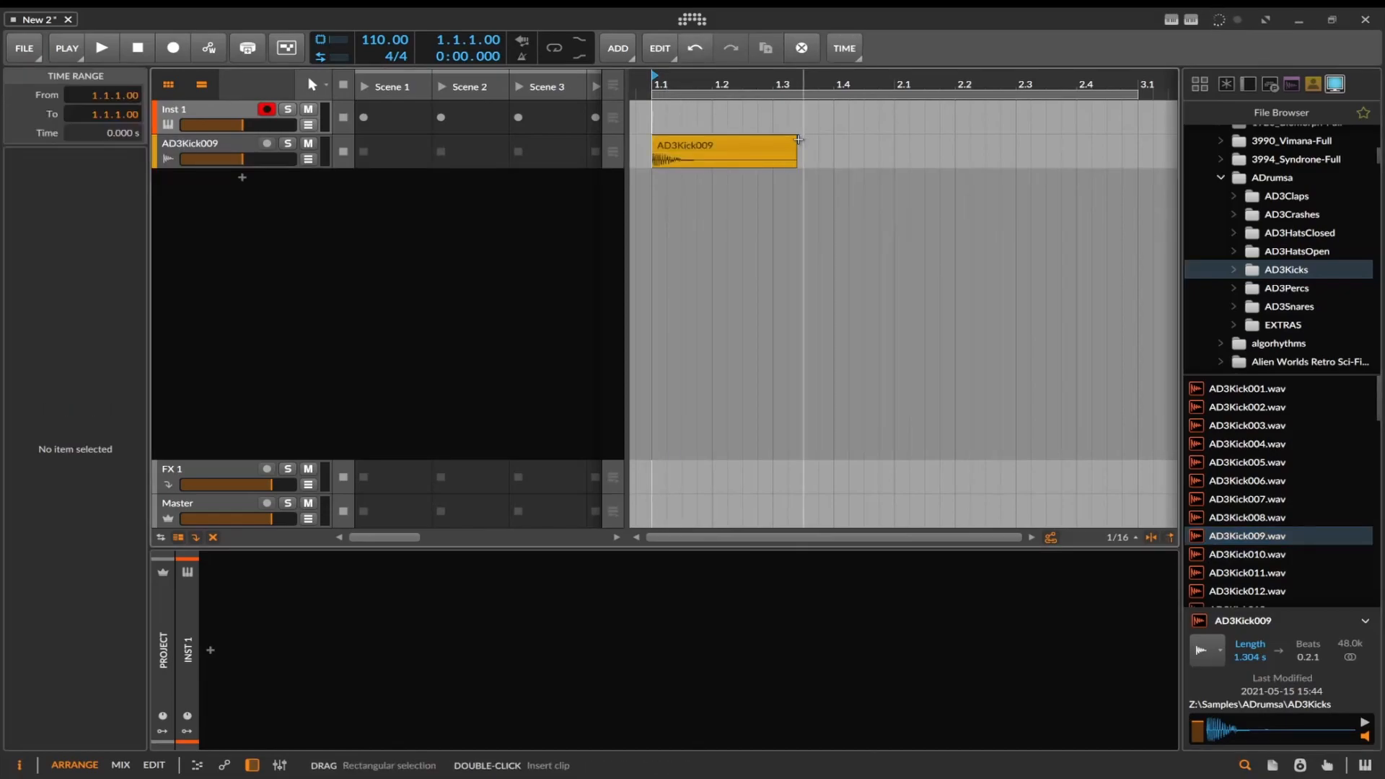
Shorten the kick clip to one beat and duplicate it until it fills two bars
{"action": "left_click_drag", "start_coordinate": [782, 140], "coordinate": [712, 144]}
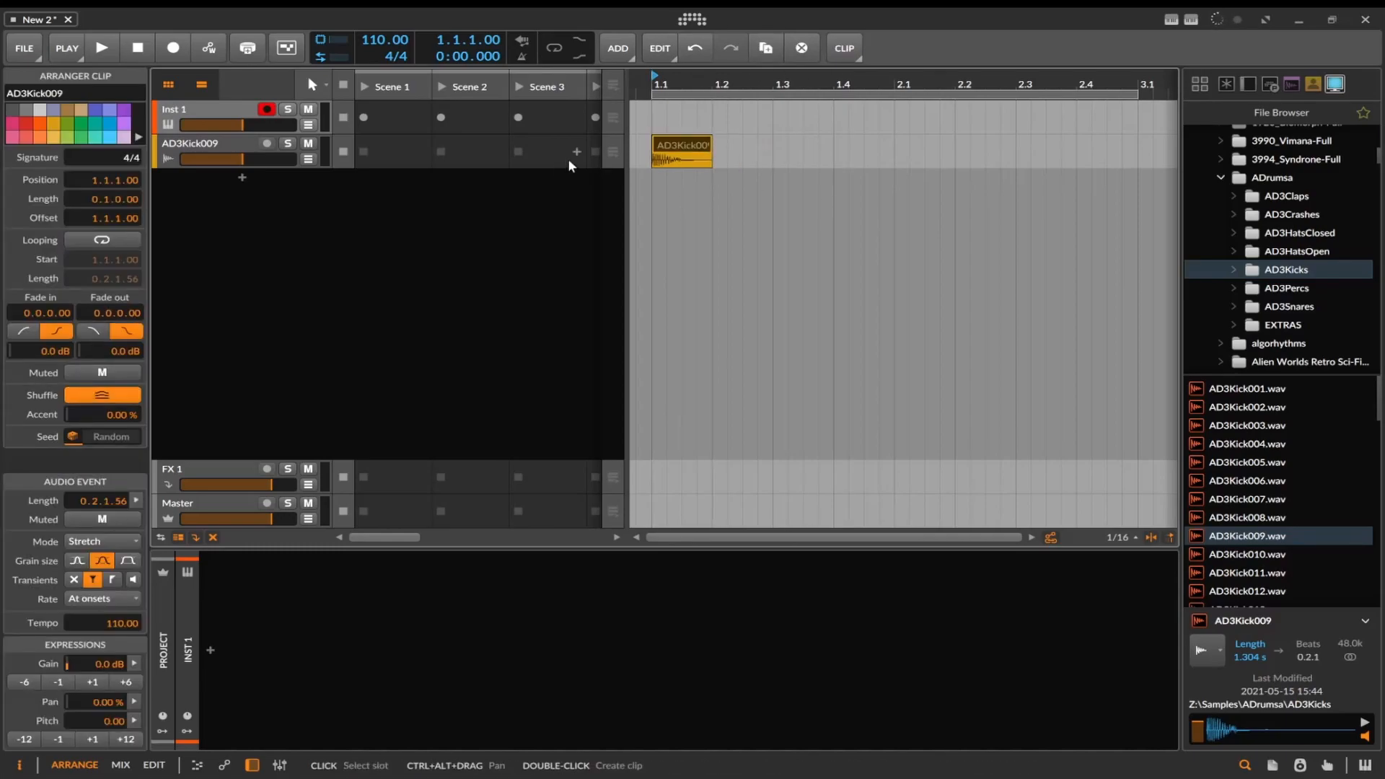
{"action": "key", "text": "ctrl+d"}
{"action": "key", "text": "ctrl+d"}
{"action": "key", "text": "ctrl+d"}
{"action": "key", "text": "ctrl+d"}
{"action": "key", "text": "ctrl+d"}
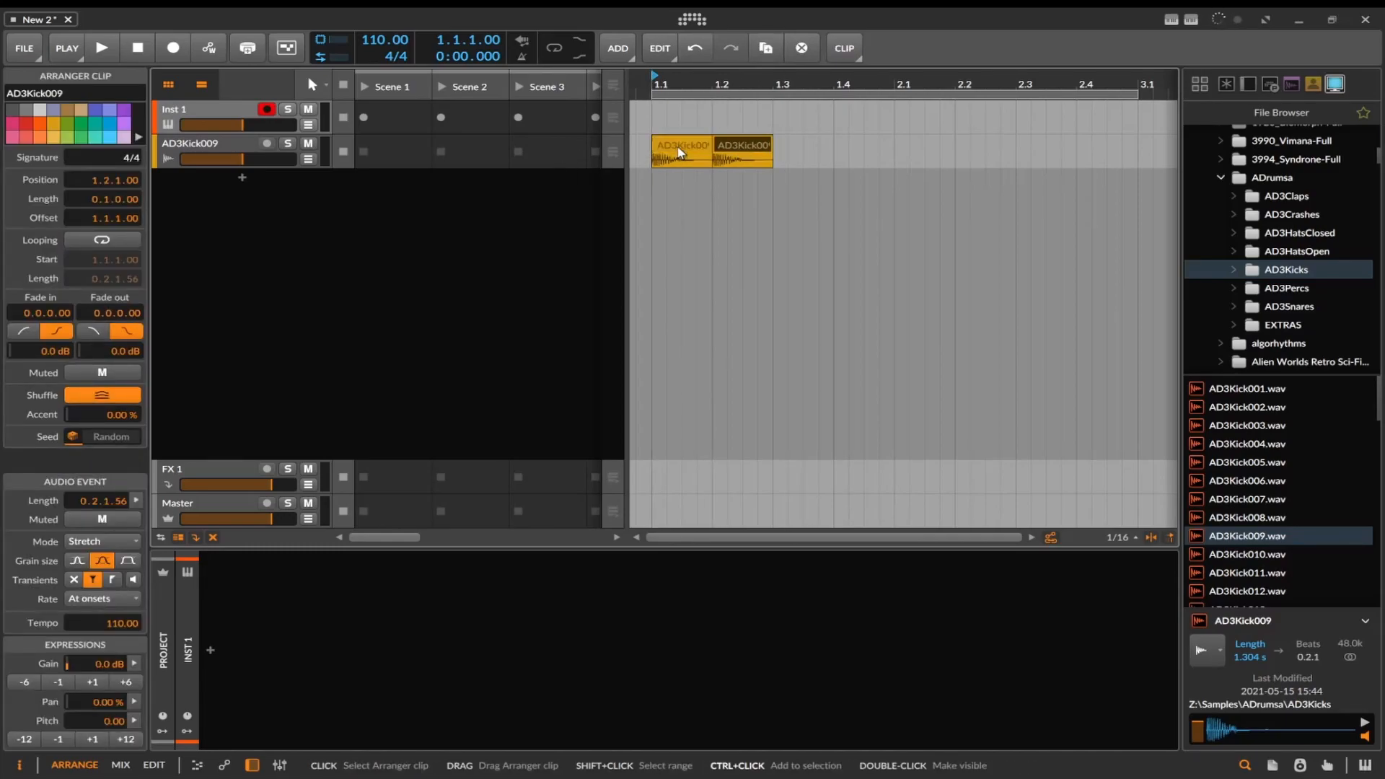
{"action": "key", "text": "ctrl+d"}
{"action": "key", "text": "ctrl+d"}
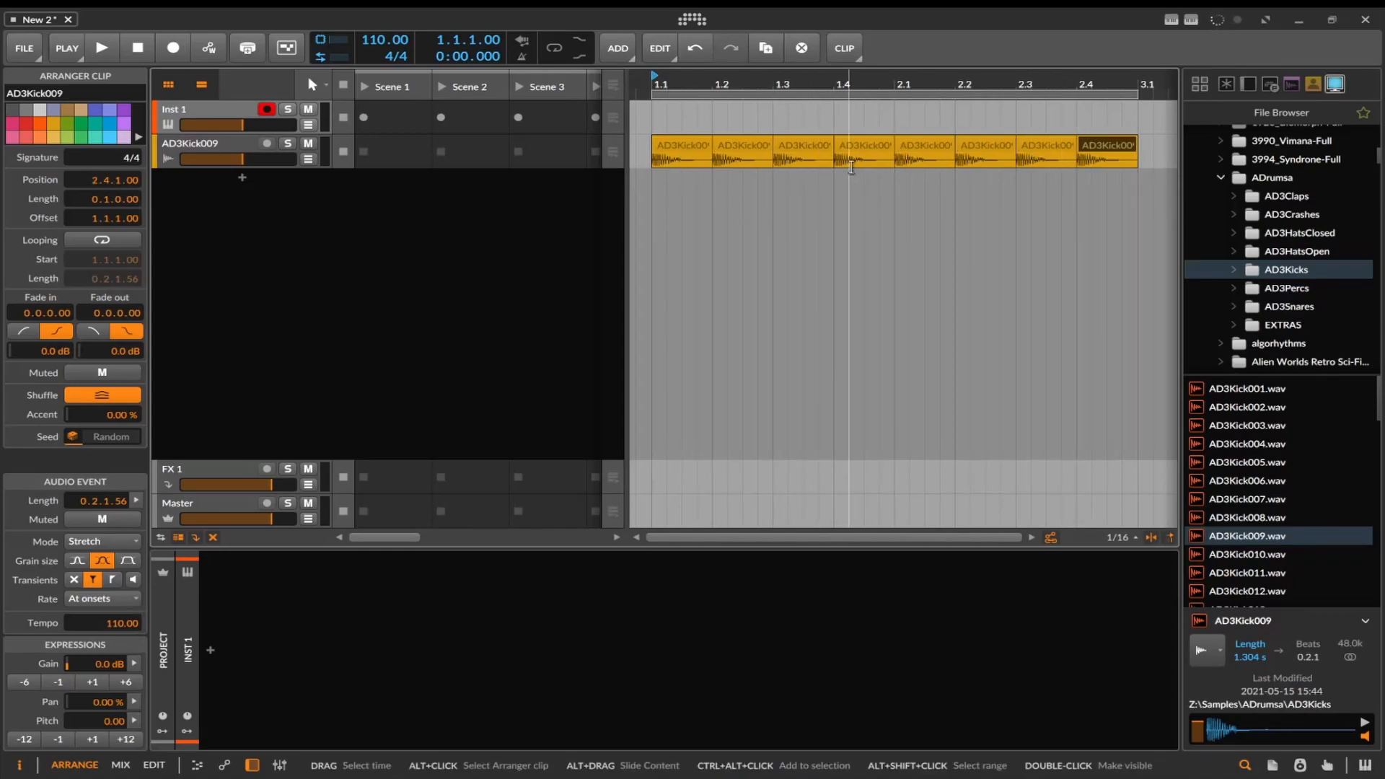
Set the project tempo to 143 BPM, playing the kick pattern before and after the change
{"action": "key", "text": "space"}
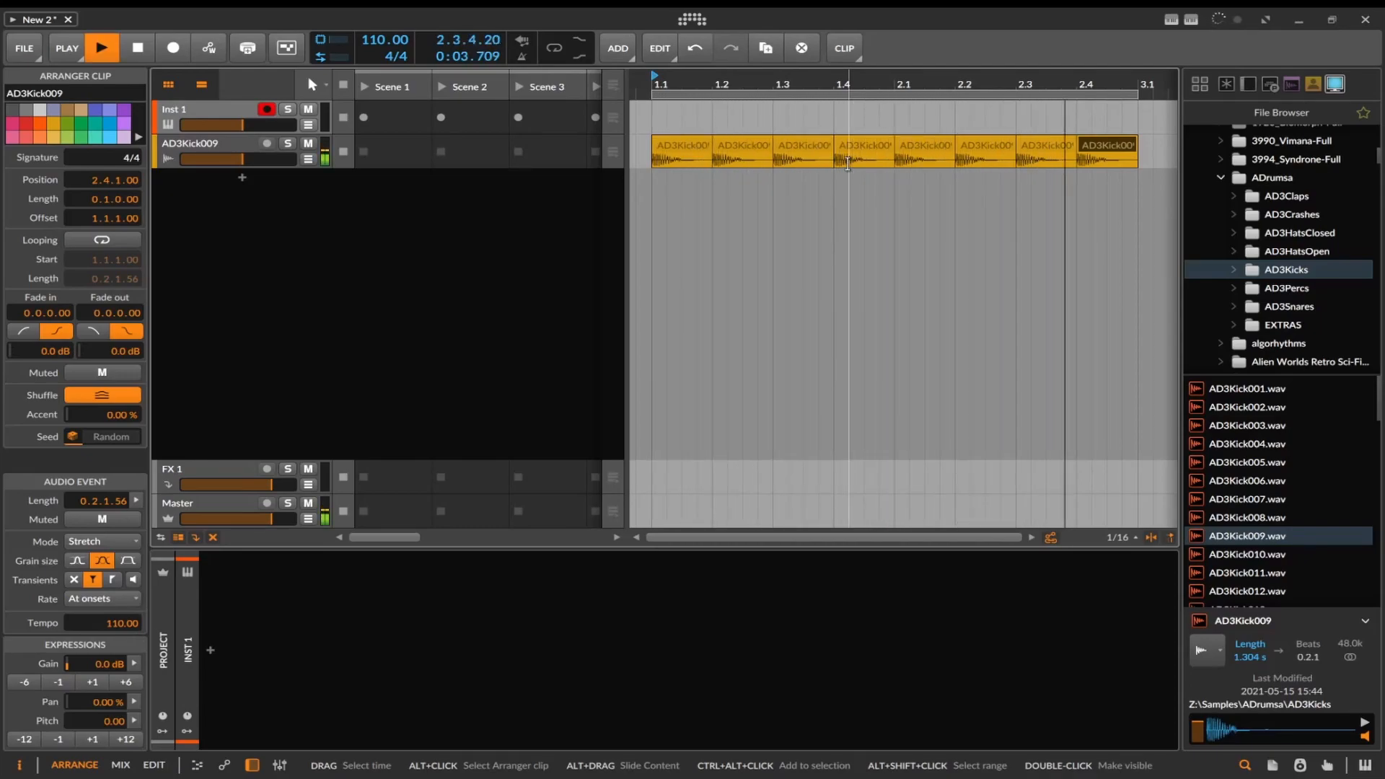
{"action": "key", "text": "space"}
{"action": "left_click_drag", "start_coordinate": [362, 39], "coordinate": [363, 17]}
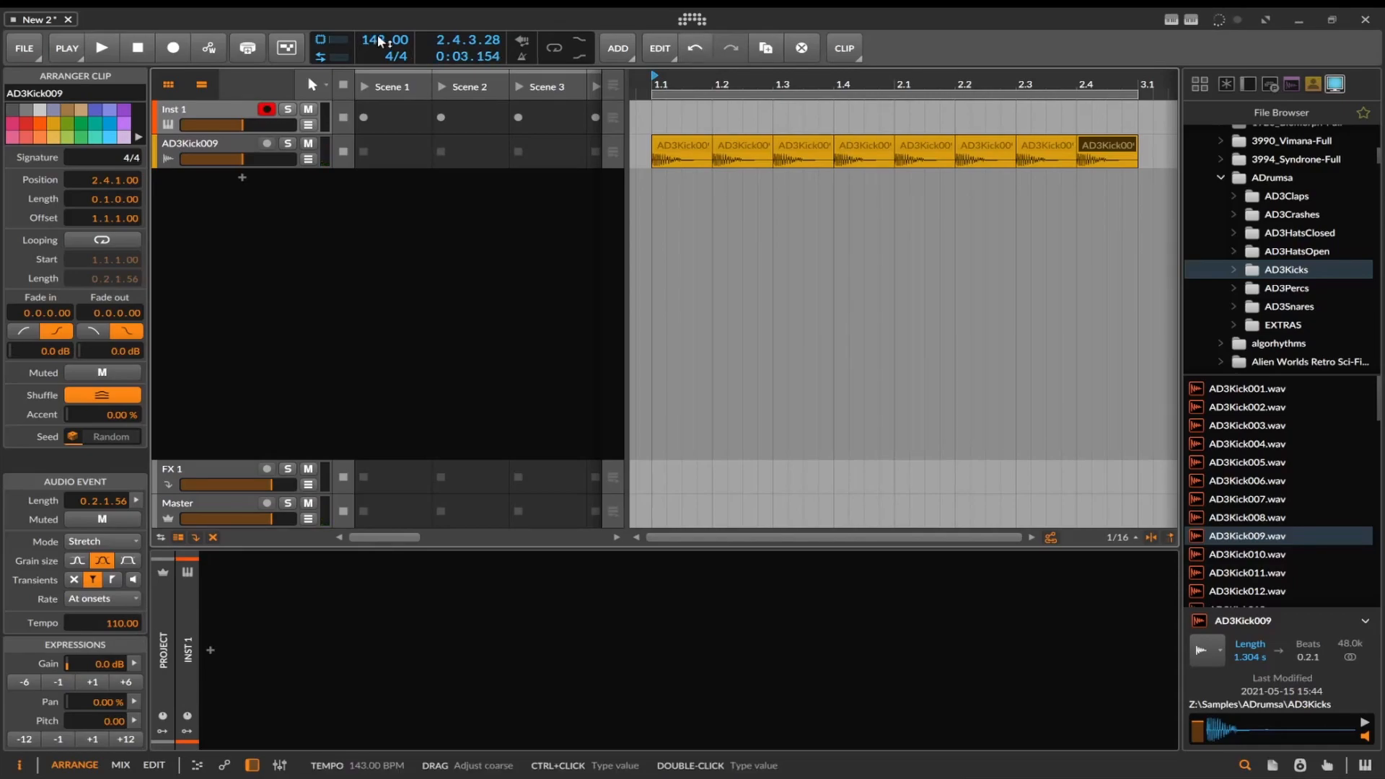
{"action": "key", "text": "space"}
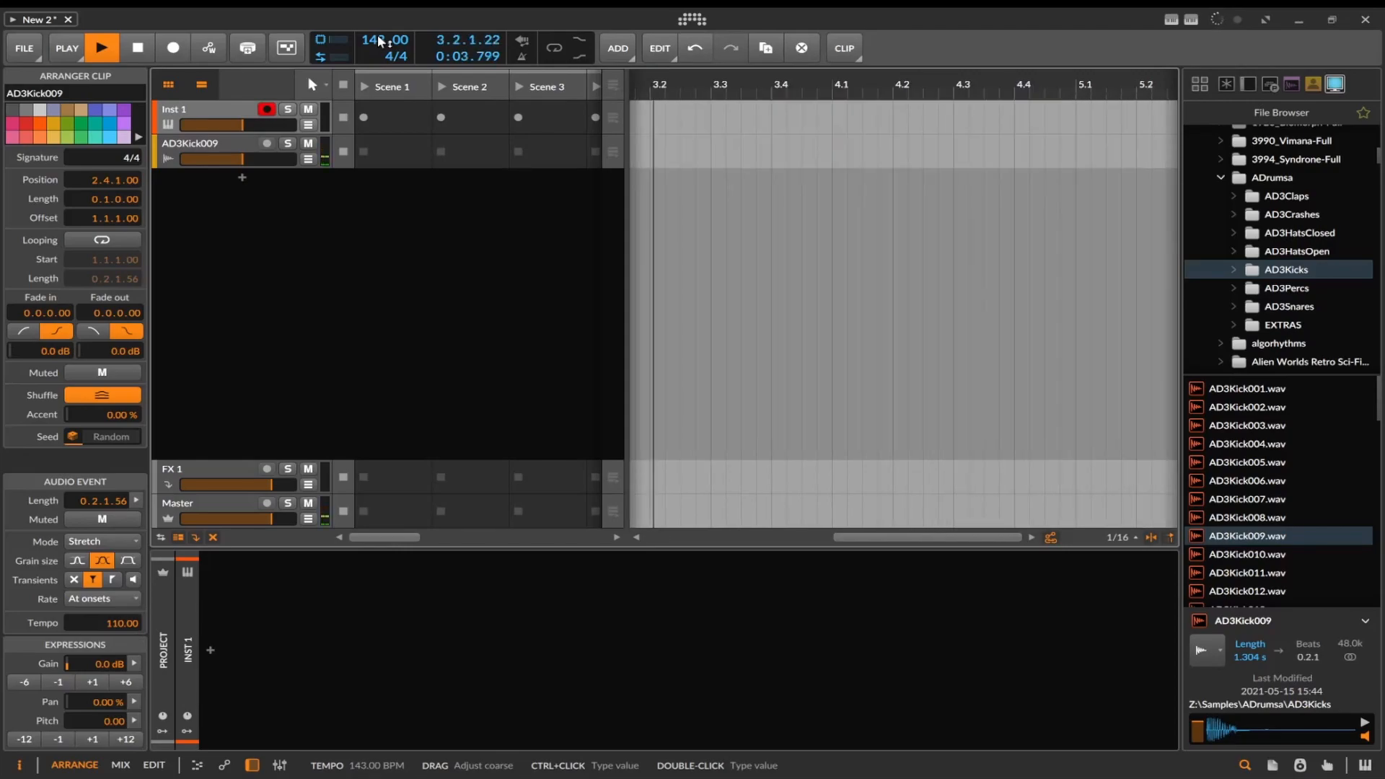
{"action": "key", "text": "space"}
Enable arranger looping and play the looped kick pattern briefly
{"action": "left_click", "coordinate": [554, 51]}
{"action": "key", "text": "space"}
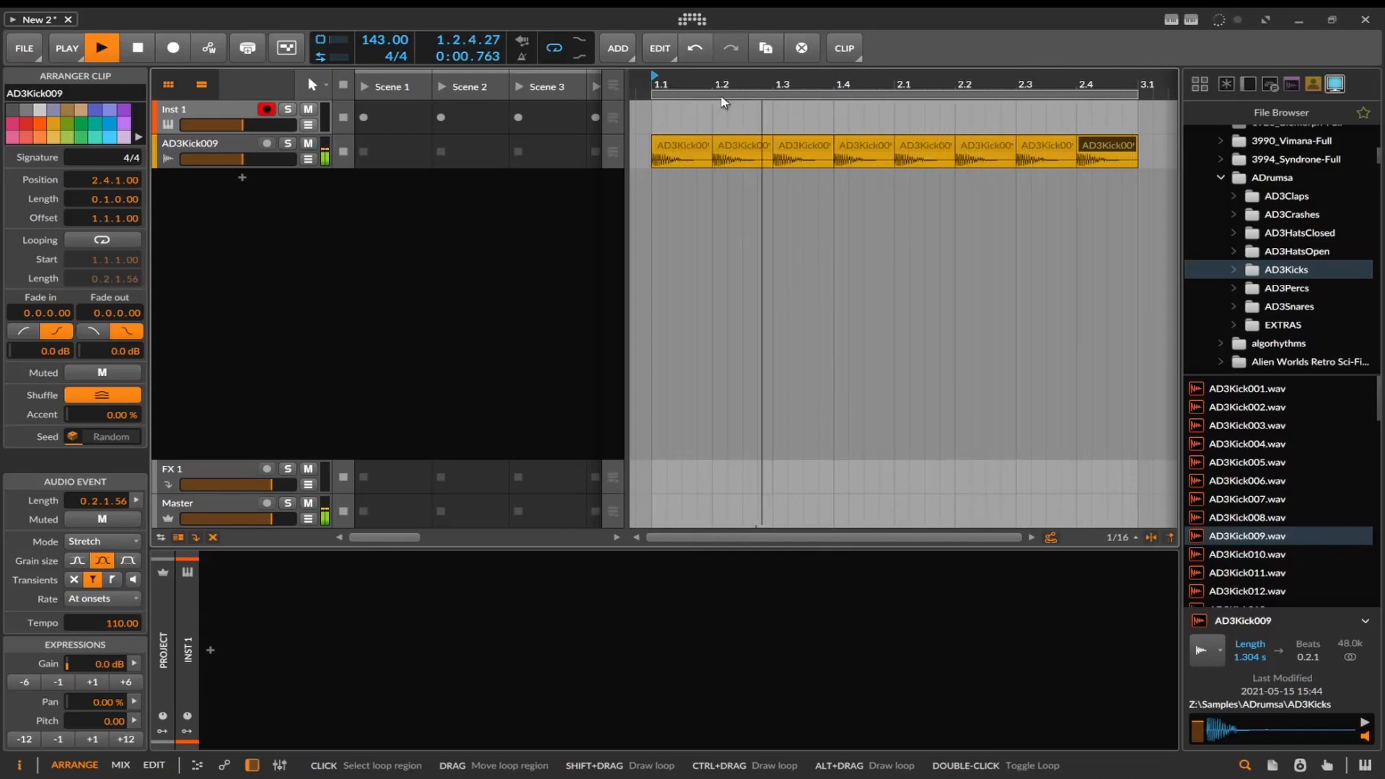
{"action": "key", "text": "space"}
Audition samples from the AD3Snares folder and place AD3Snares008.wav on a new track at 1.2
{"action": "left_click", "coordinate": [1302, 307]}
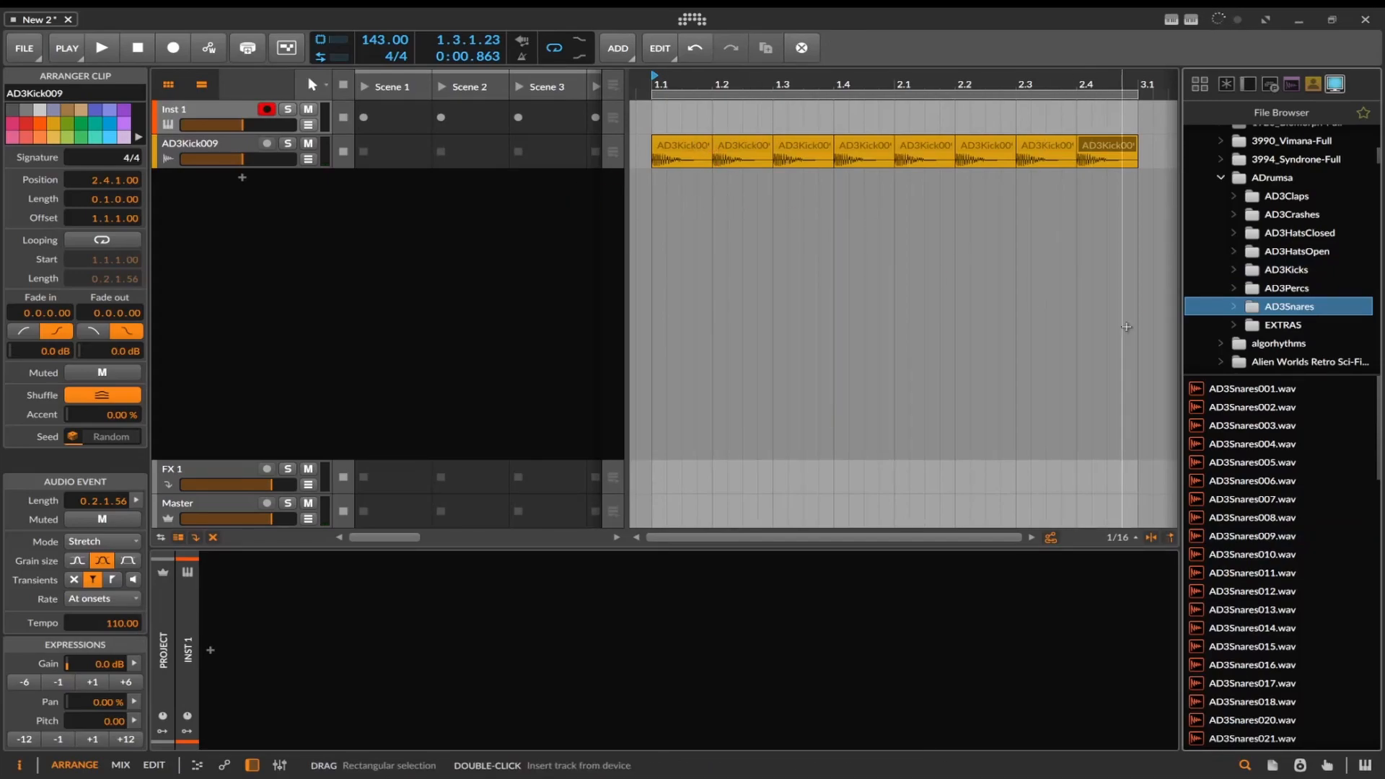
{"action": "left_click", "coordinate": [1366, 442]}
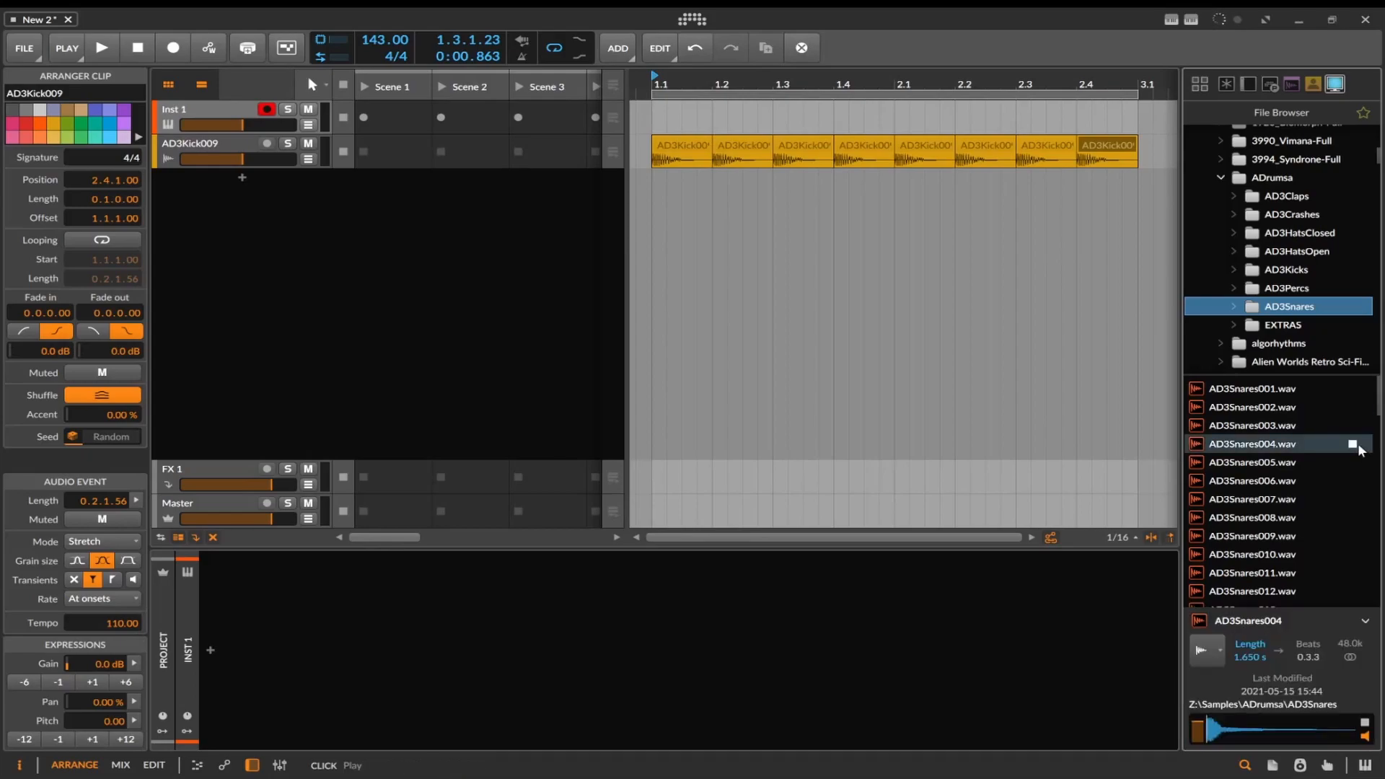
{"action": "left_click", "coordinate": [1360, 481]}
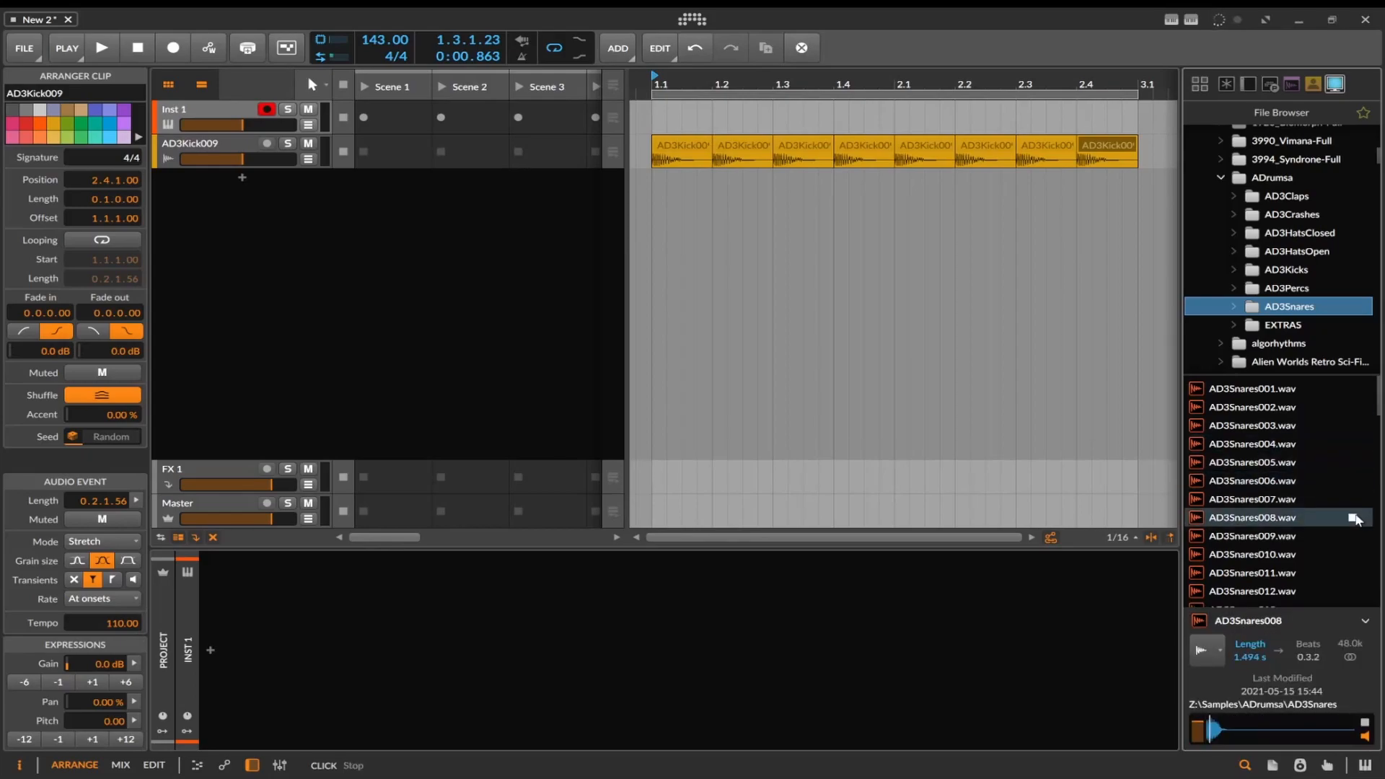
{"action": "left_click", "coordinate": [1273, 522]}
{"action": "left_click_drag", "start_coordinate": [1274, 527], "coordinate": [724, 238]}
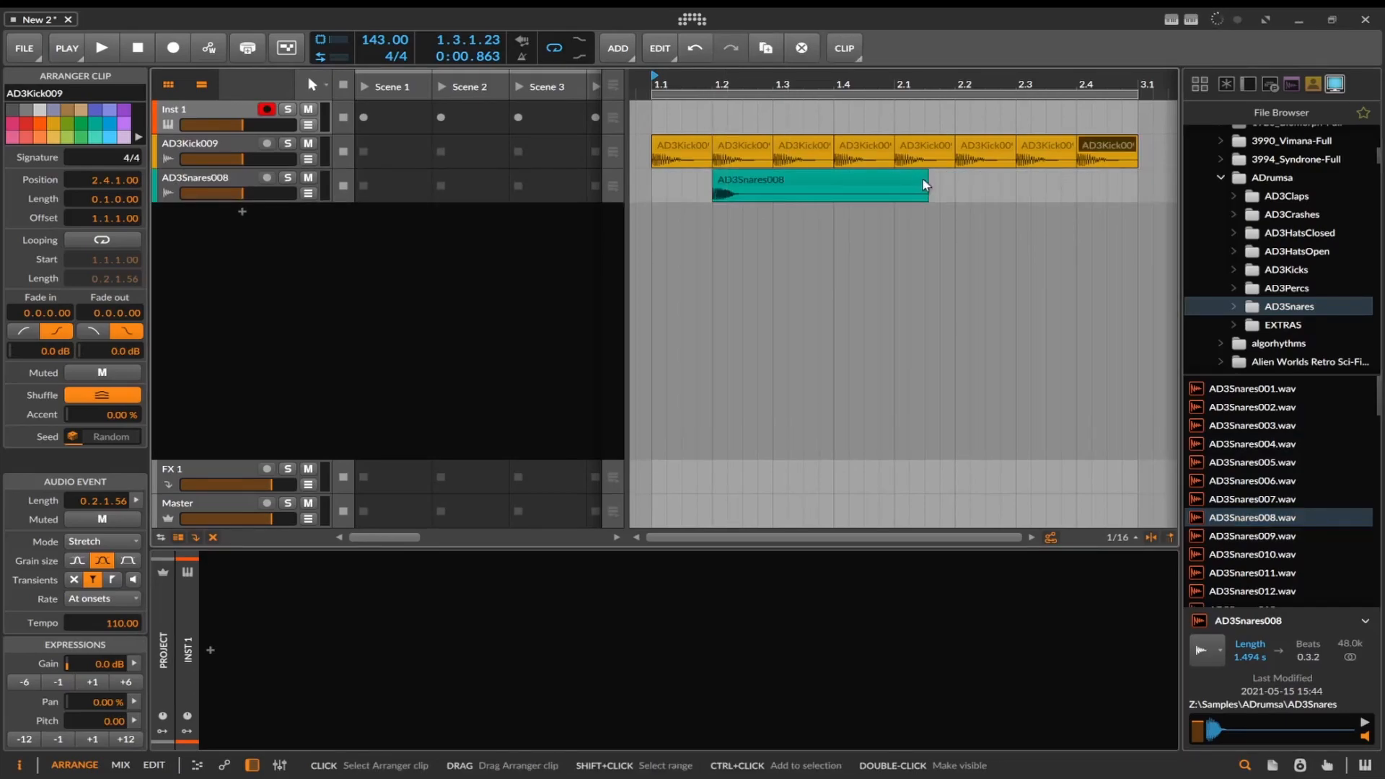
Shorten the snare clip to one beat, repeat it at 1.4, 2.2 and 2.4, and play the pattern
{"action": "left_click_drag", "start_coordinate": [925, 184], "coordinate": [1108, 186]}
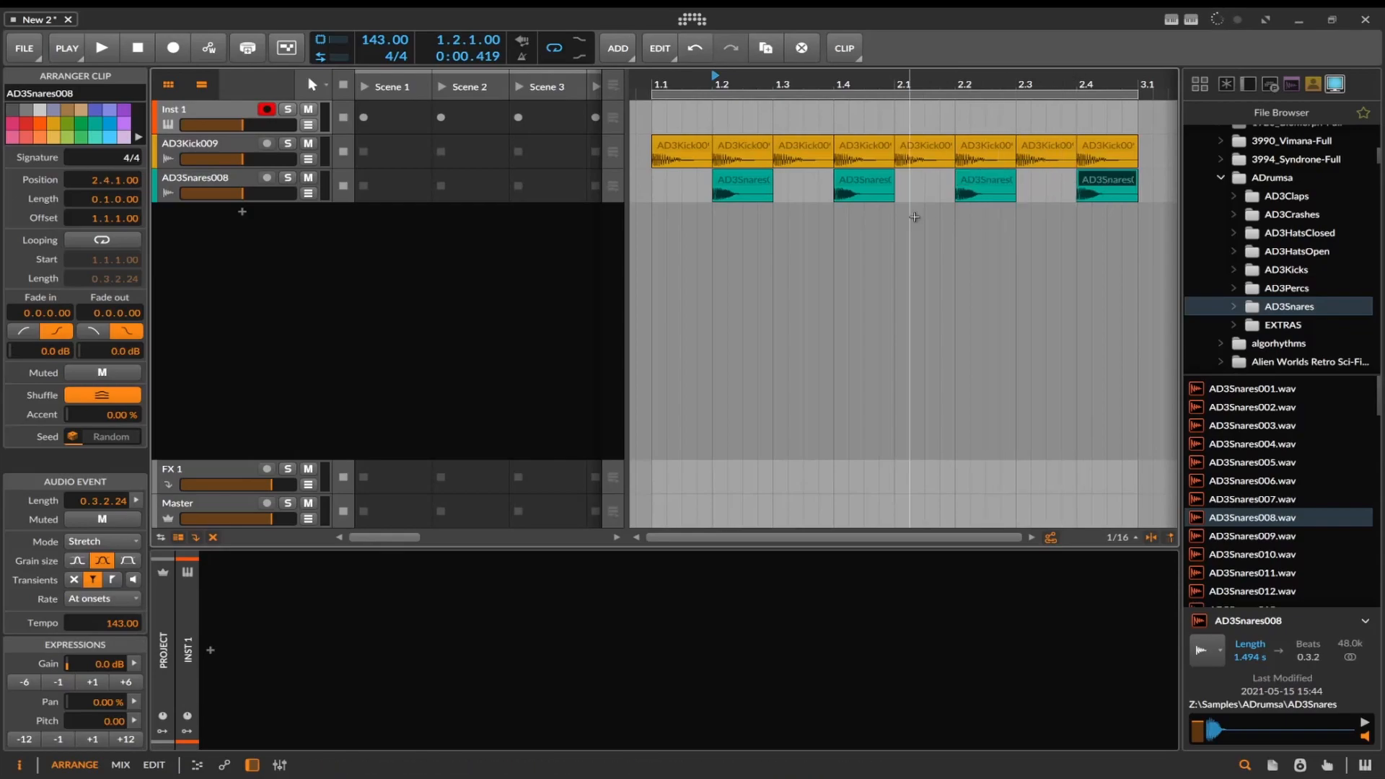
{"action": "key", "text": "space"}
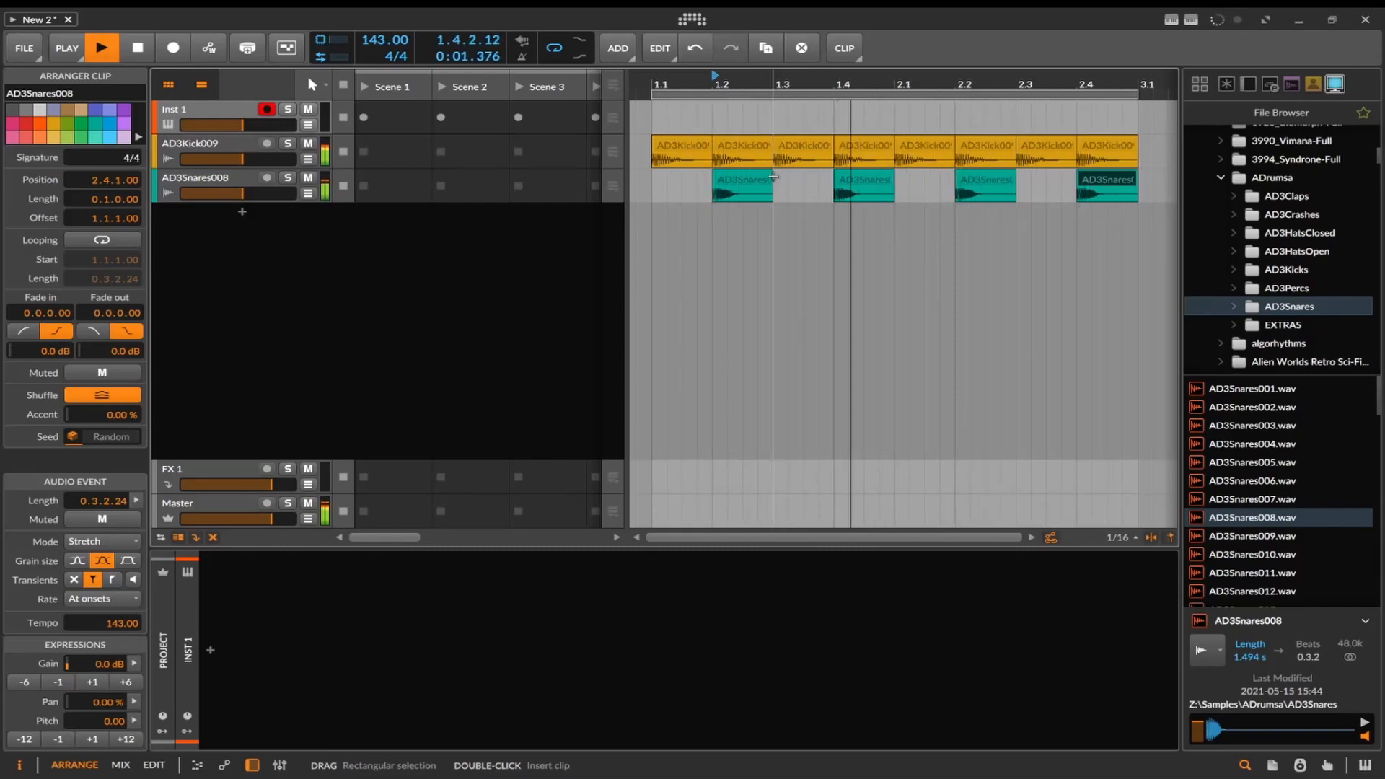
{"action": "key", "text": "space"}
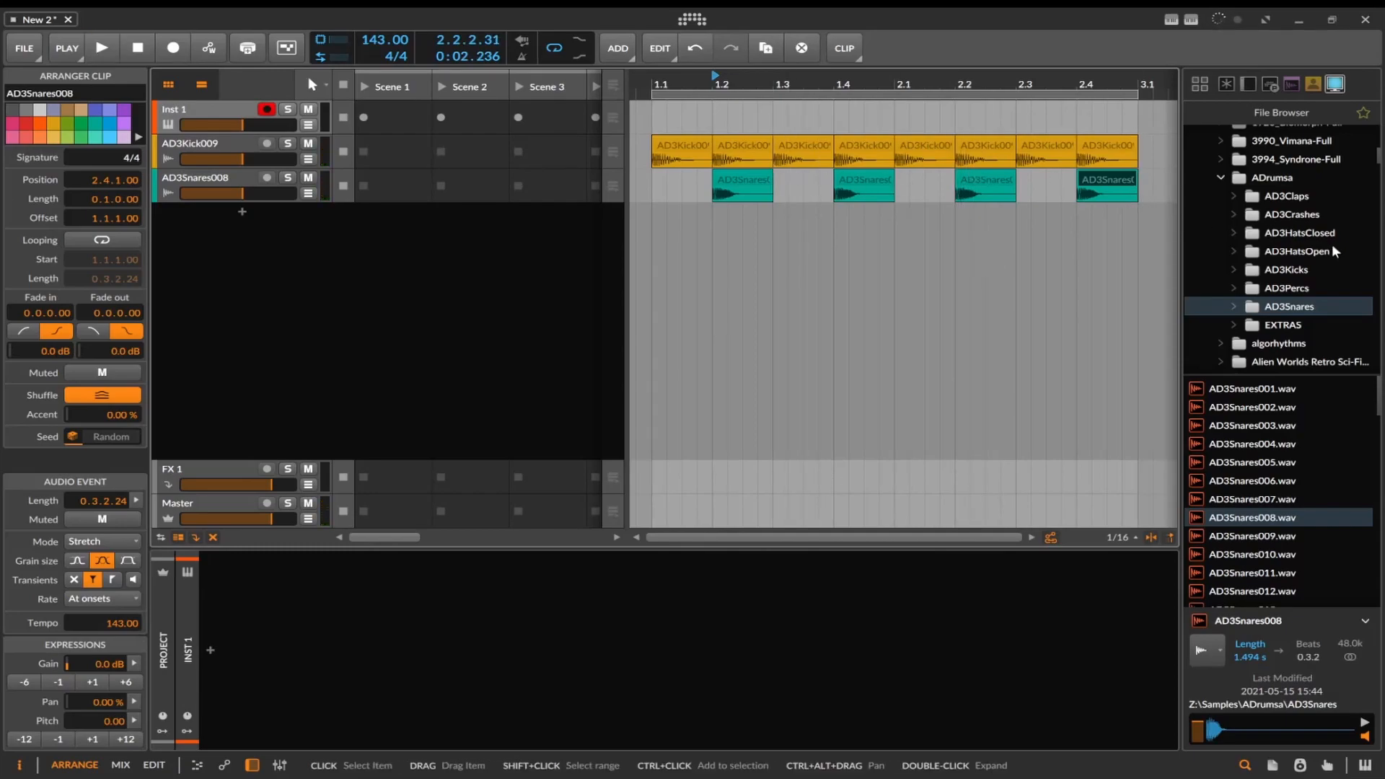
Place AD3HatClosed004.wav from the AD3HatsClosed folder on a new track at 1.1
{"action": "left_click", "coordinate": [1298, 232]}
{"action": "left_click", "coordinate": [1262, 444]}
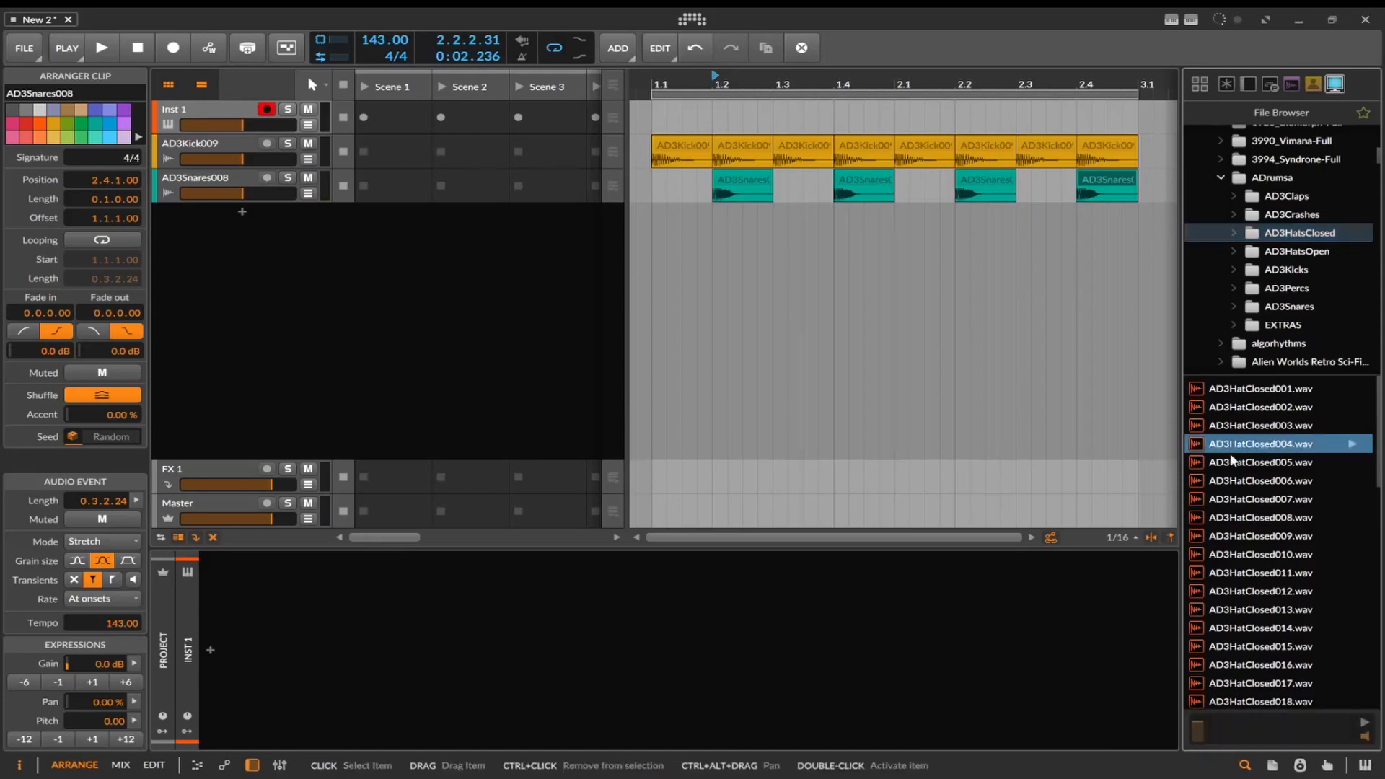
{"action": "left_click_drag", "start_coordinate": [1277, 446], "coordinate": [658, 245]}
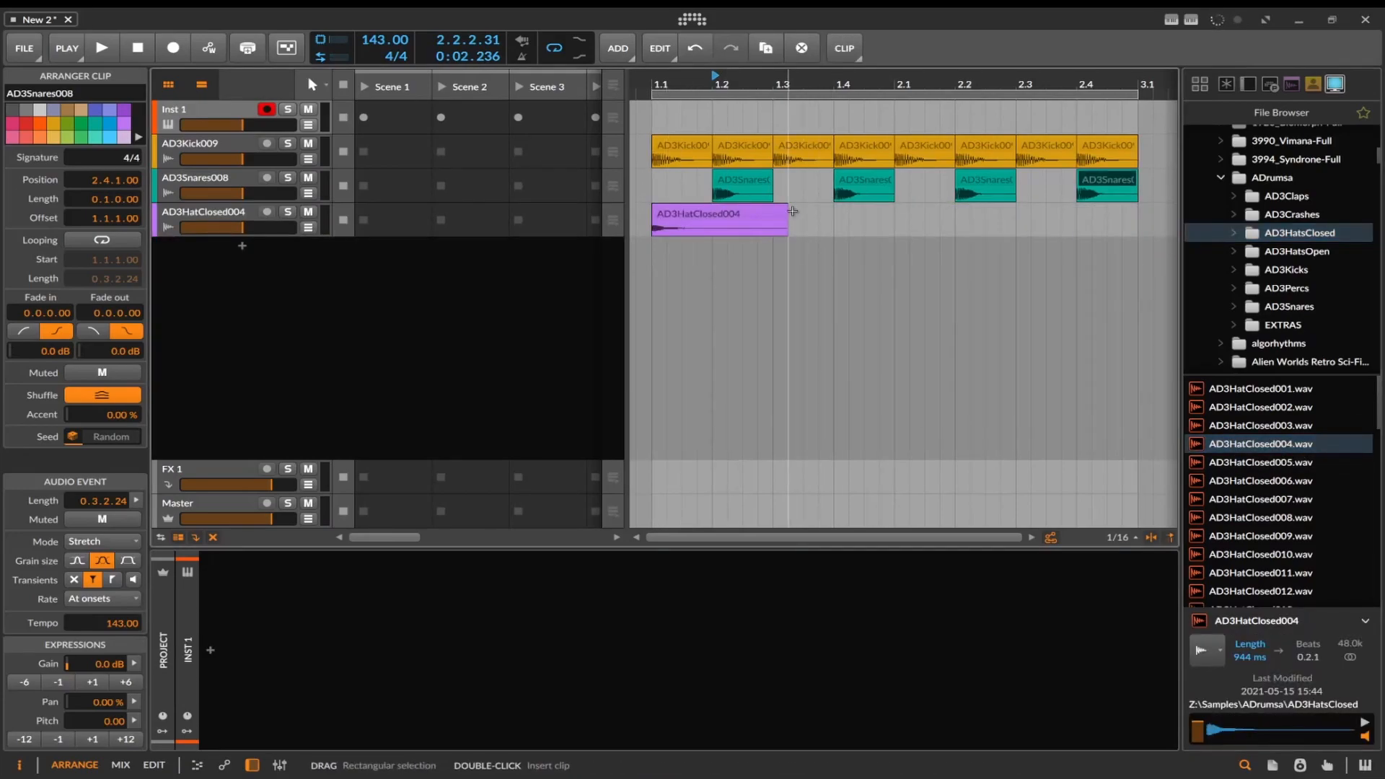
Shorten the closed hat clip to half a beat and duplicate it until it fills two bars
{"action": "left_click_drag", "start_coordinate": [787, 210], "coordinate": [678, 217]}
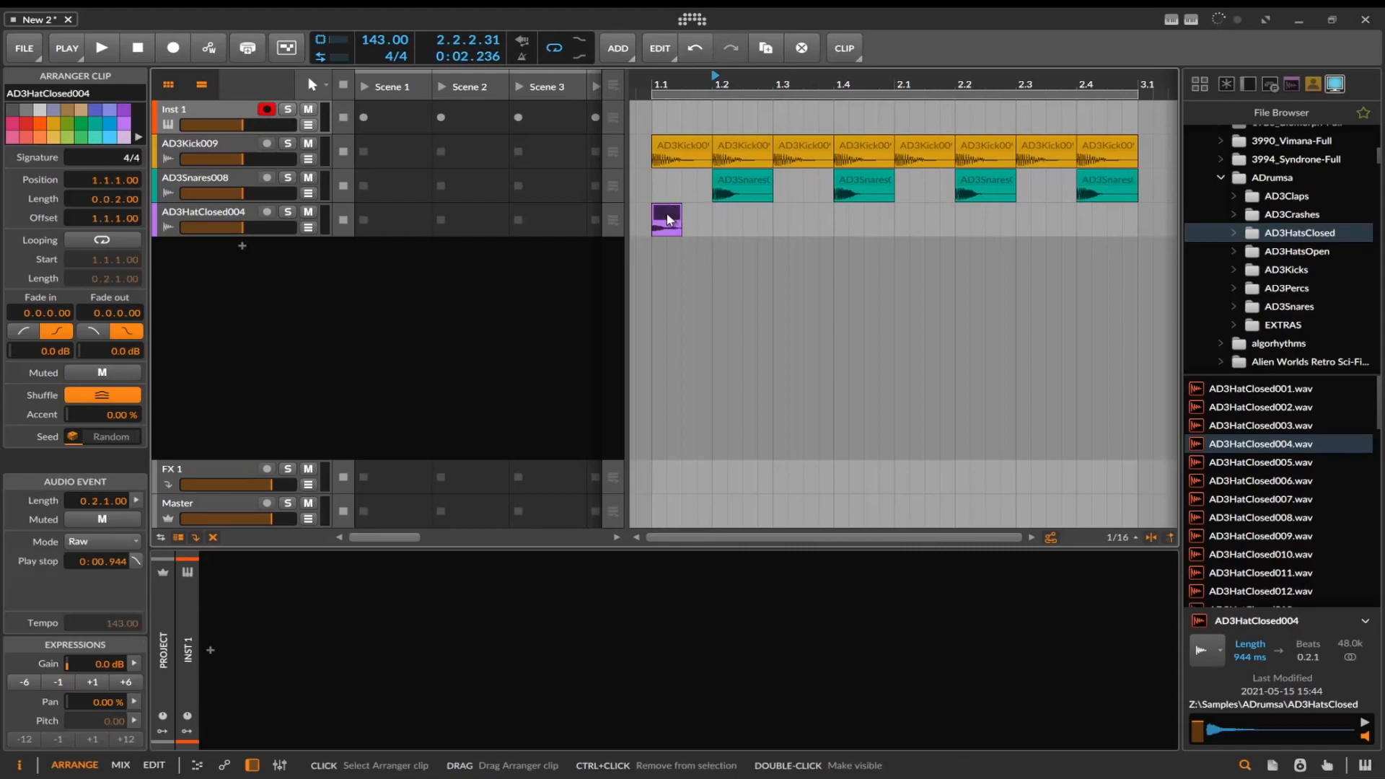
{"action": "key", "text": "ctrl+d"}
{"action": "key", "text": "ctrl+d"}
{"action": "key", "text": "ctrl+d"}
{"action": "key", "text": "ctrl+d"}
{"action": "key", "text": "ctrl+d"}
{"action": "key", "text": "ctrl+d"}
{"action": "key", "text": "ctrl+d"}
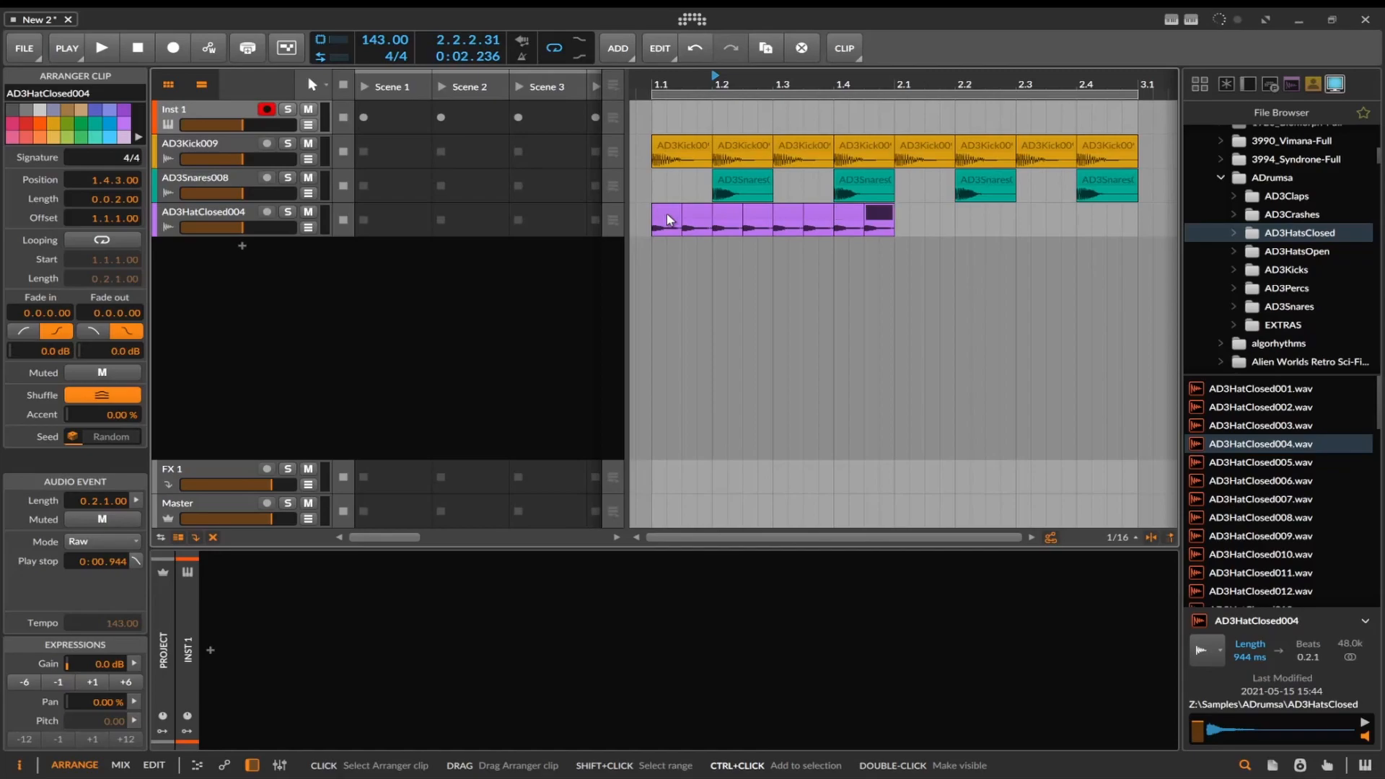
{"action": "key", "text": "ctrl+d"}
{"action": "key", "text": "ctrl+d"}
{"action": "key", "text": "ctrl+d"}
{"action": "key", "text": "ctrl+d"}
{"action": "key", "text": "ctrl+d"}
{"action": "key", "text": "ctrl+d"}
{"action": "key", "text": "ctrl+d"}
{"action": "key", "text": "ctrl+d"}
Play the full drum loop, move the play start to 1.1, and stop playback
{"action": "key", "text": "space"}
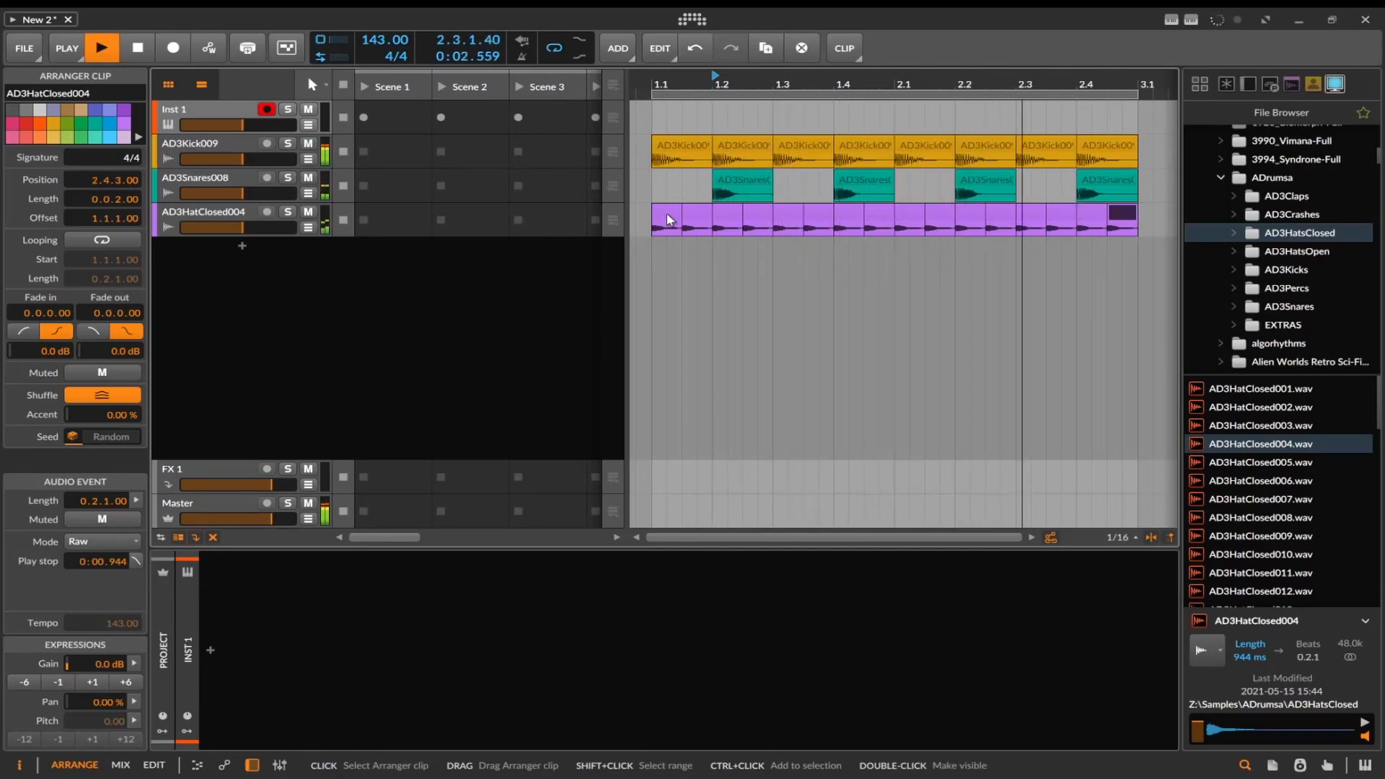
{"action": "left_click", "coordinate": [654, 87]}
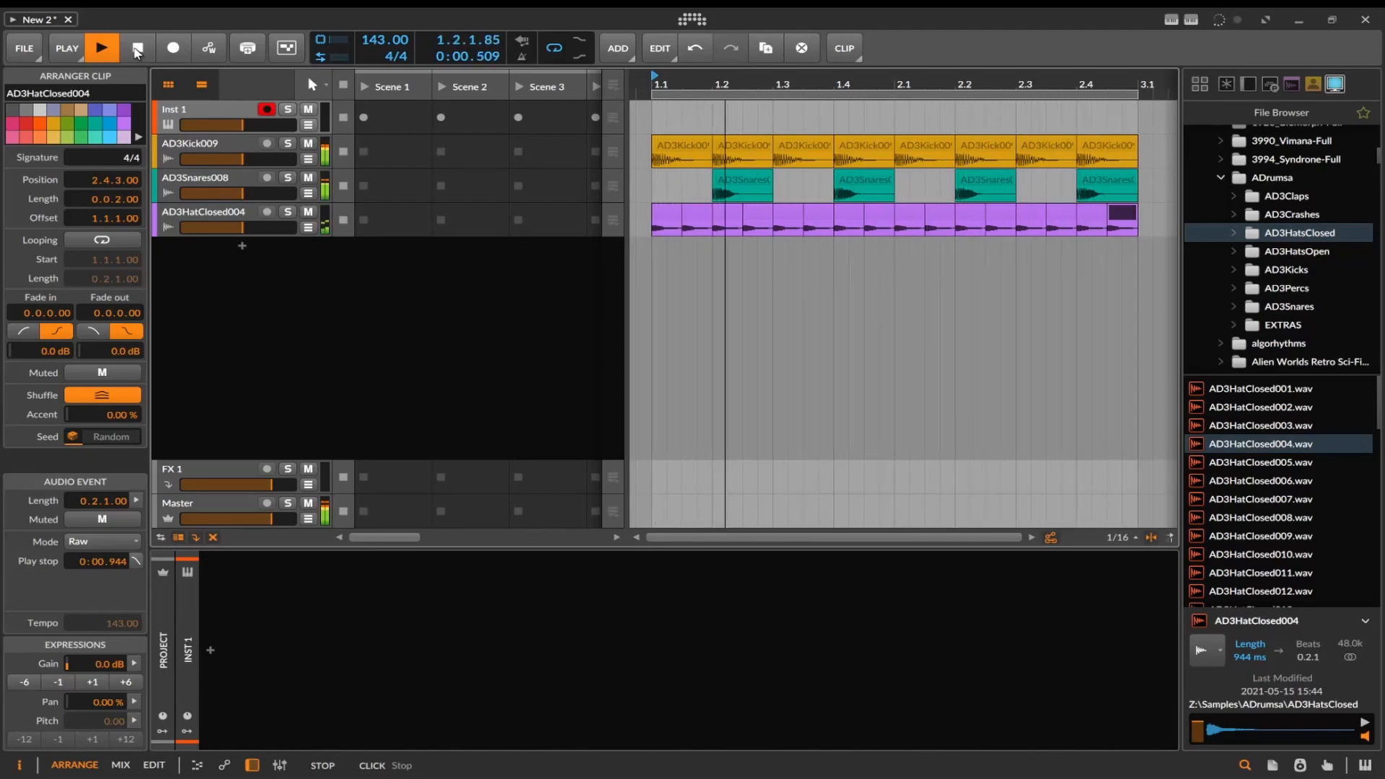
{"action": "left_click", "coordinate": [135, 50]}
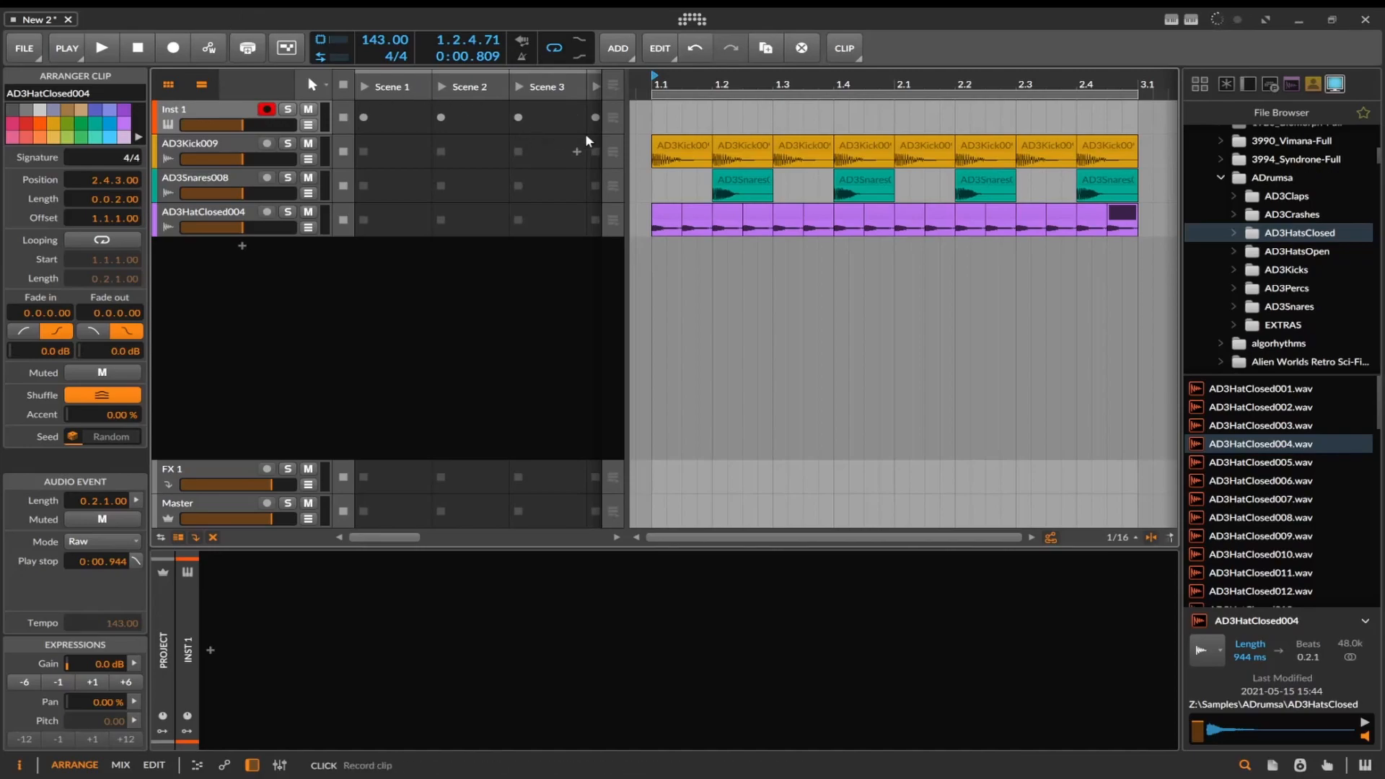
Select the first kick clip on the AD3Kick009 track and set its gain to -4.2 dB
{"action": "left_click", "coordinate": [696, 148]}
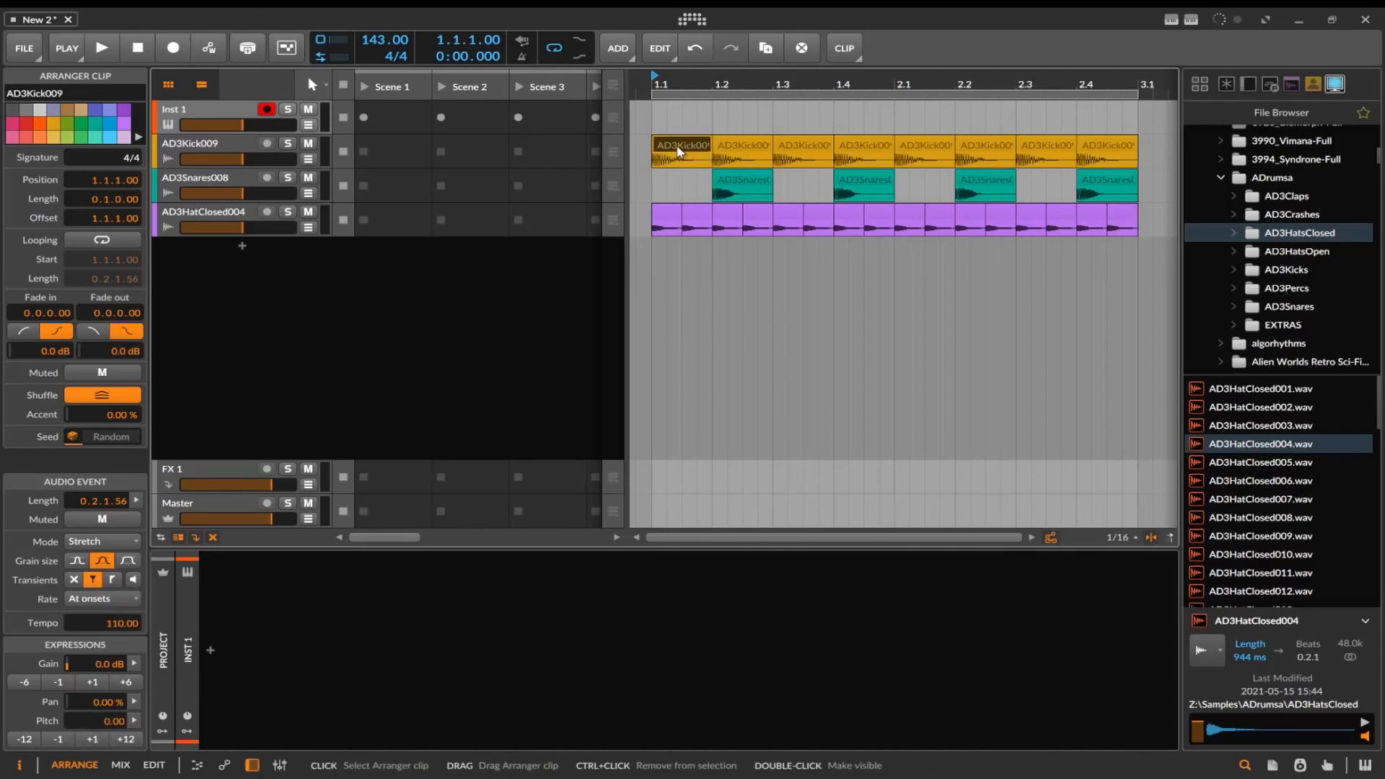
{"action": "left_click_drag", "start_coordinate": [686, 151], "coordinate": [276, 328]}
{"action": "left_click_drag", "start_coordinate": [238, 248], "coordinate": [171, 277]}
{"action": "left_click_drag", "start_coordinate": [374, 216], "coordinate": [660, 145]}
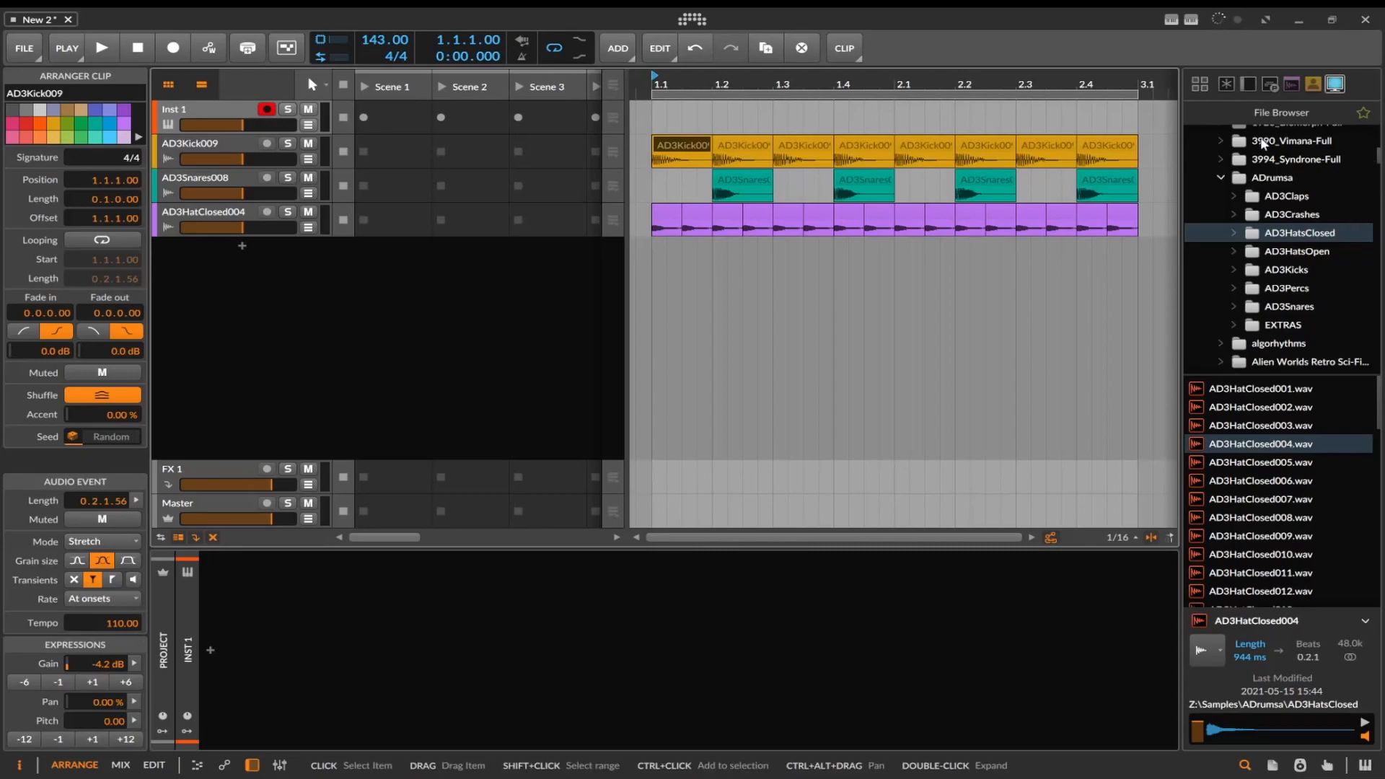
Load AD3Kick009.wav from the AD3Kicks folder into a Sampler on the Inst 1 track
{"action": "left_click", "coordinate": [1312, 273]}
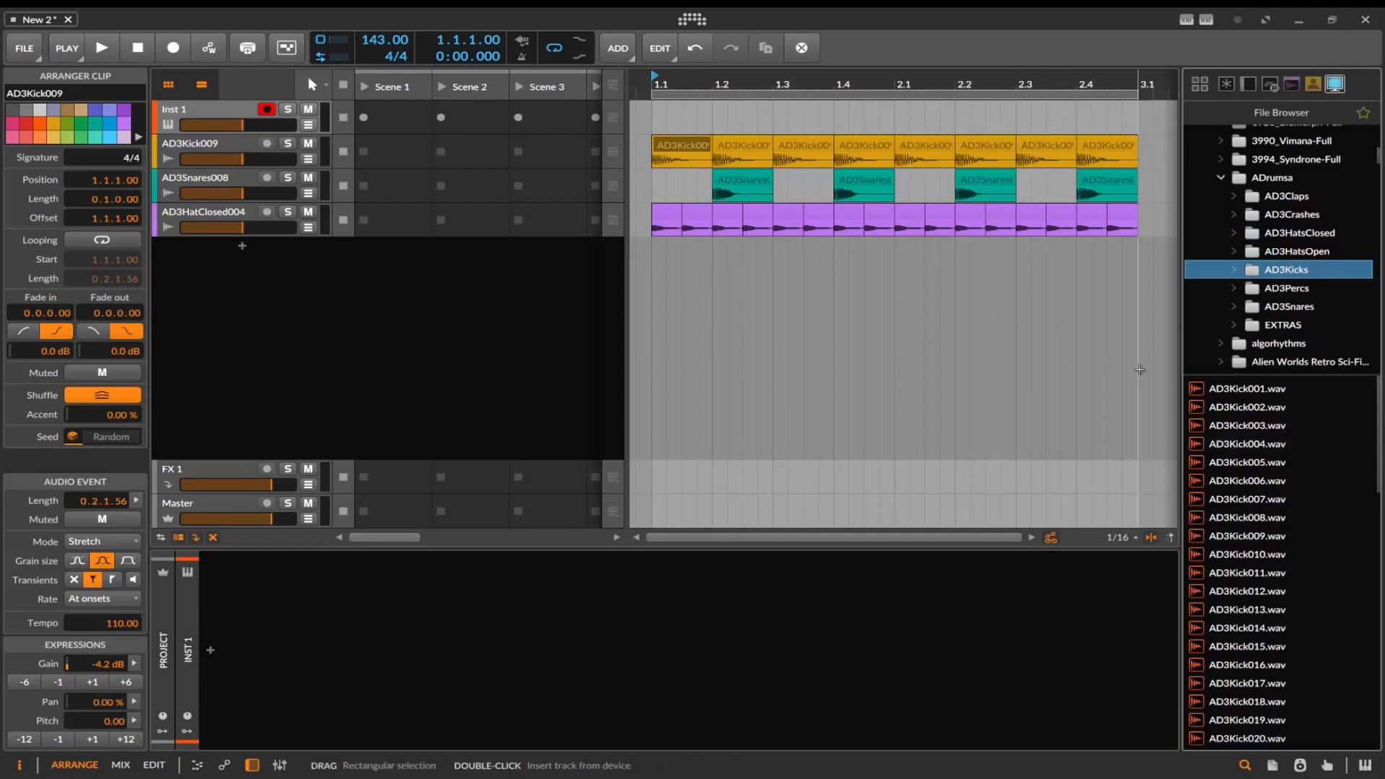
{"action": "left_click", "coordinate": [675, 145]}
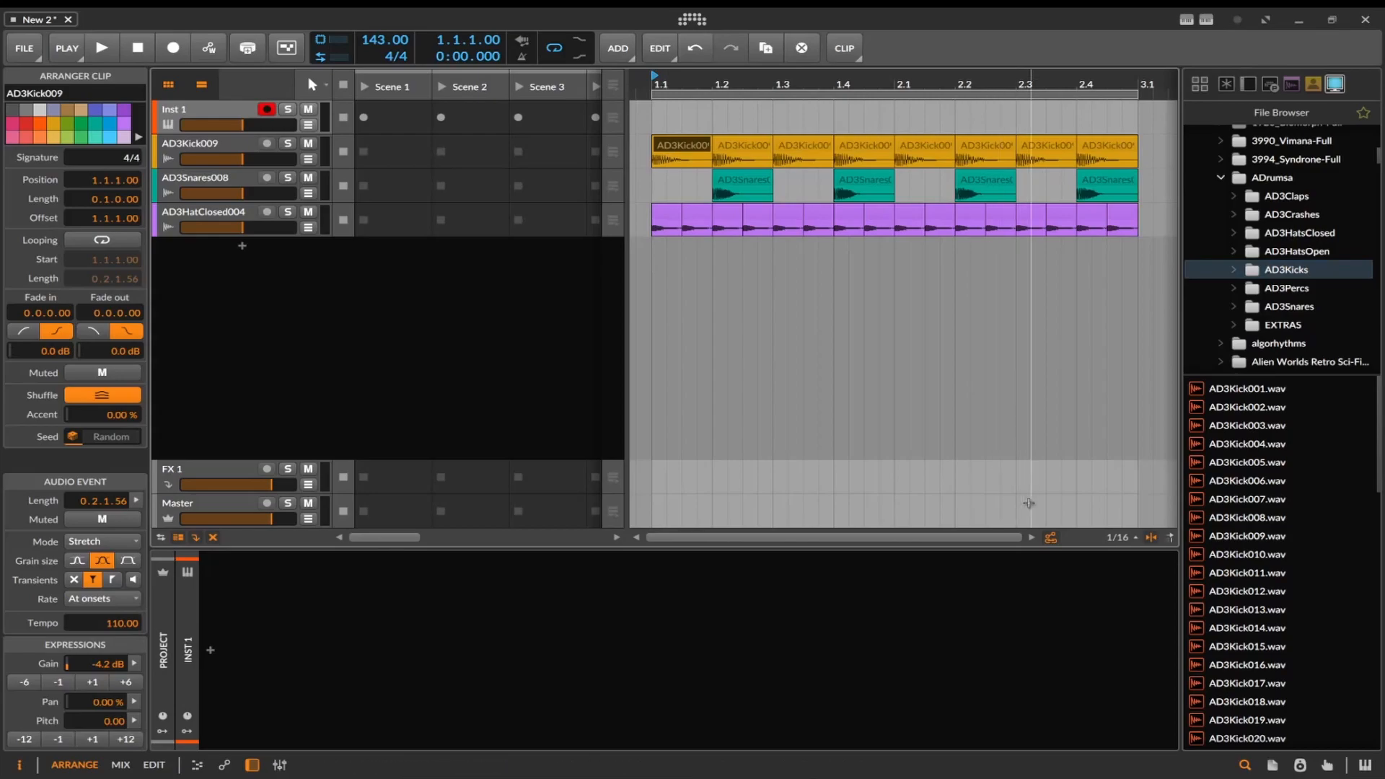
{"action": "left_click", "coordinate": [1227, 540]}
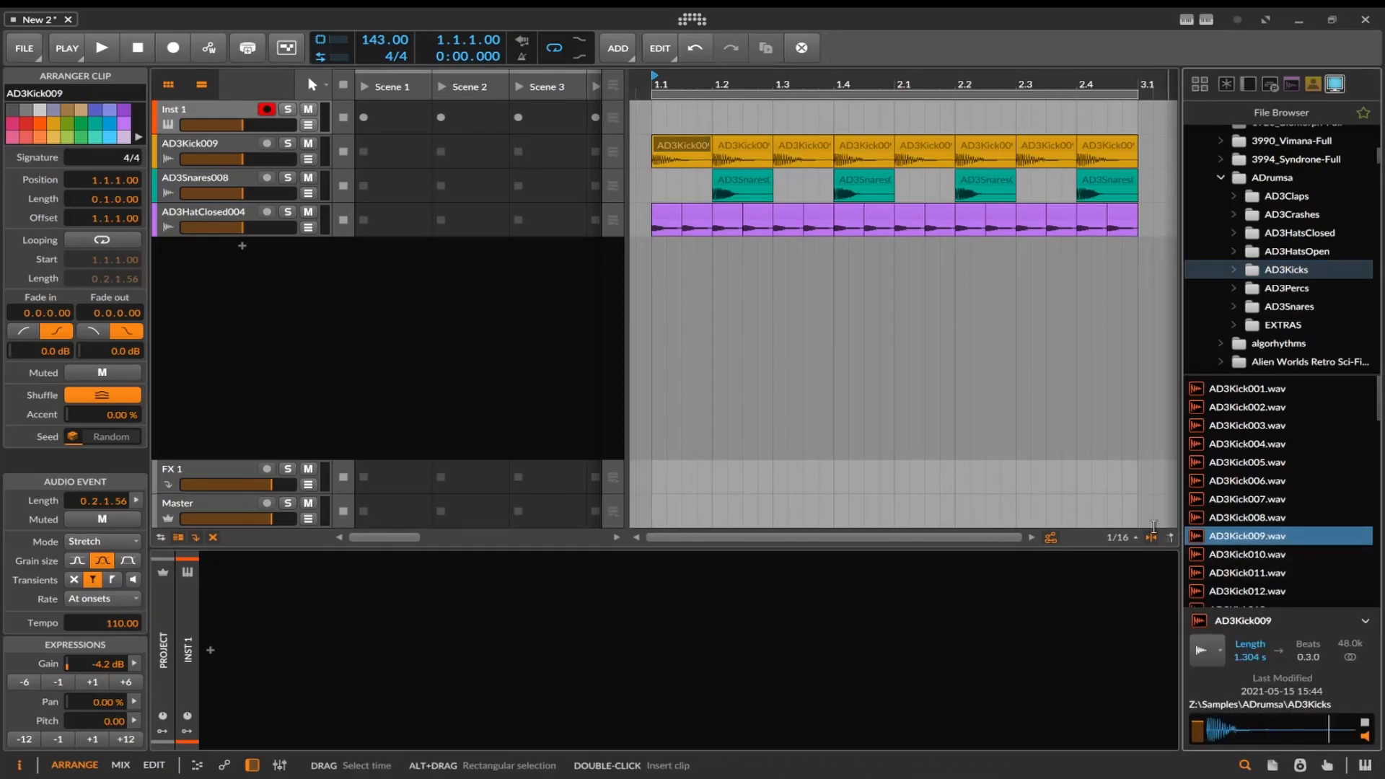
{"action": "left_click_drag", "start_coordinate": [1235, 541], "coordinate": [230, 599]}
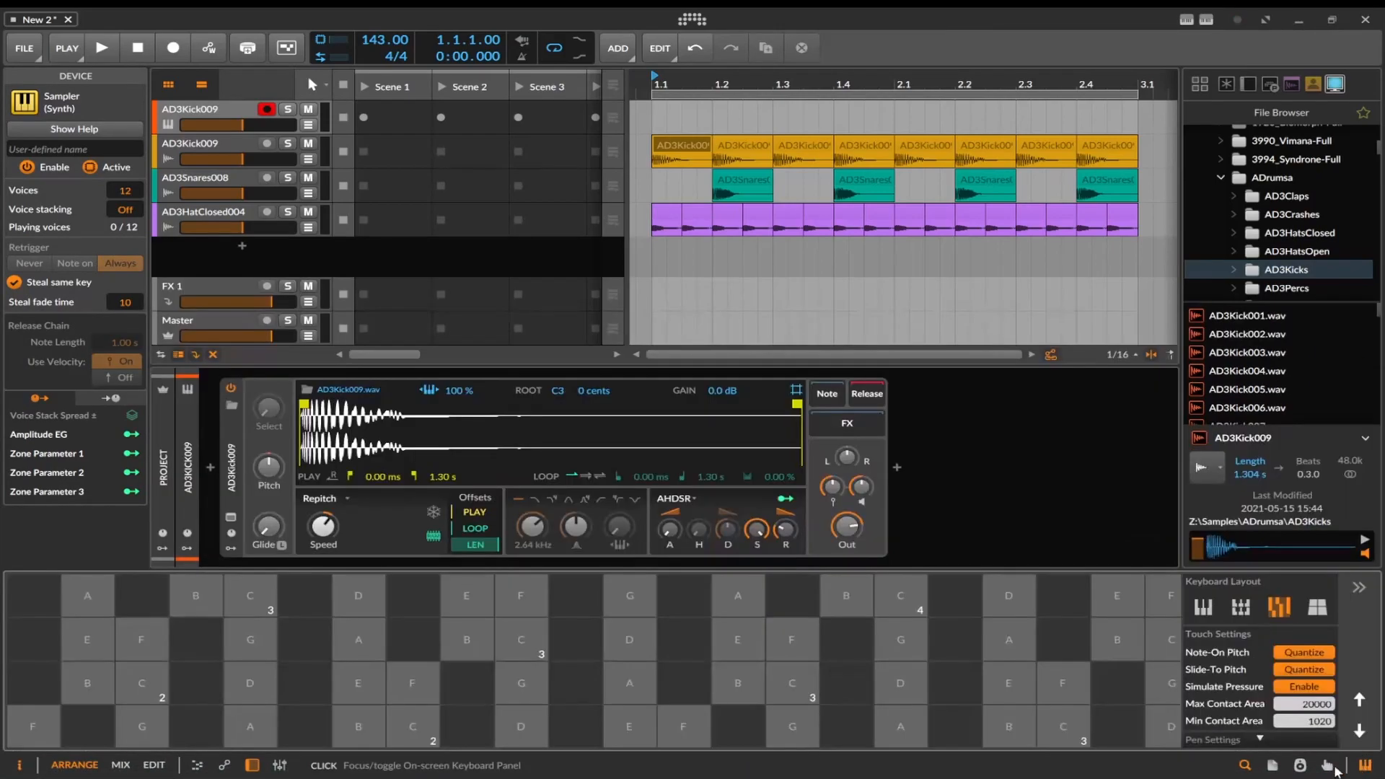
Show the on-screen keyboard and play a few notes with the kick Sampler
{"action": "left_click", "coordinate": [1364, 764]}
{"action": "left_click", "coordinate": [851, 678]}
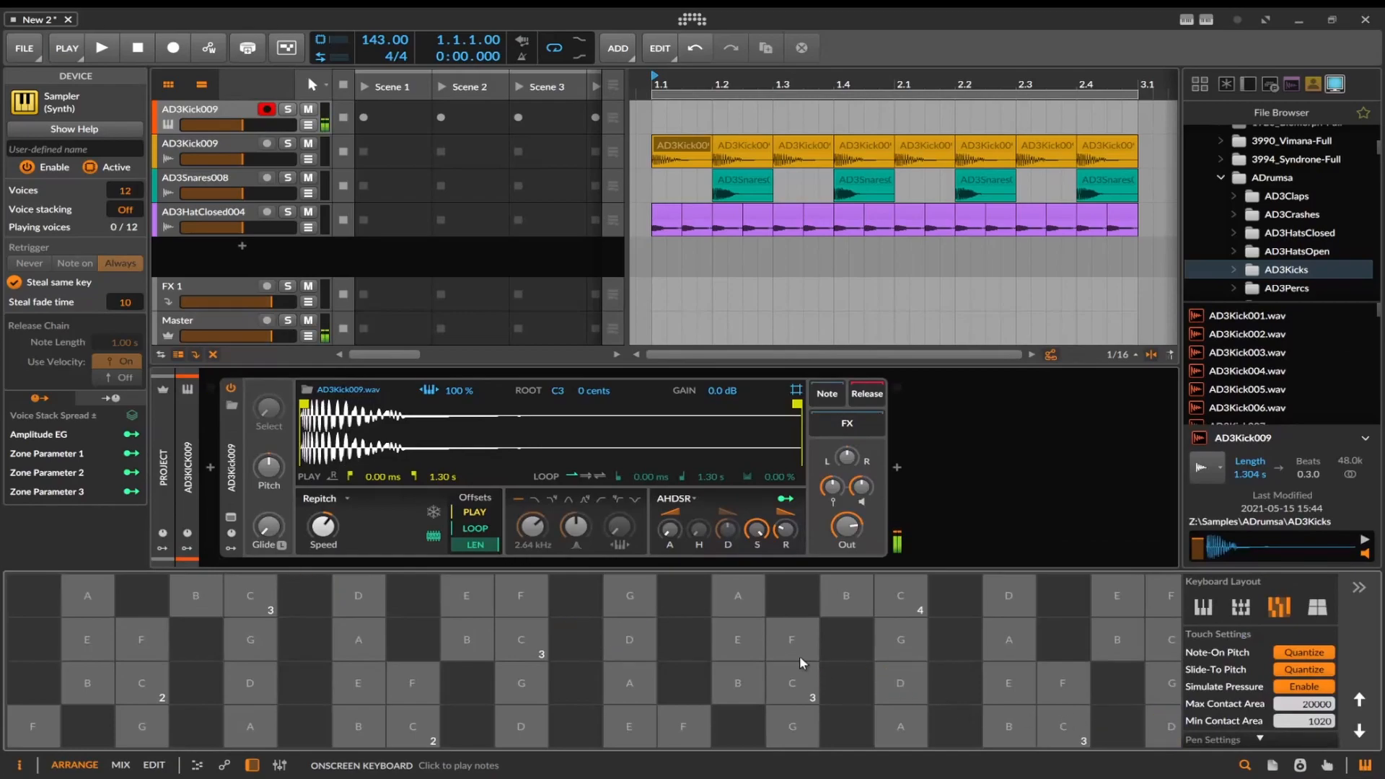
{"action": "left_click", "coordinate": [799, 656]}
{"action": "left_click", "coordinate": [799, 665]}
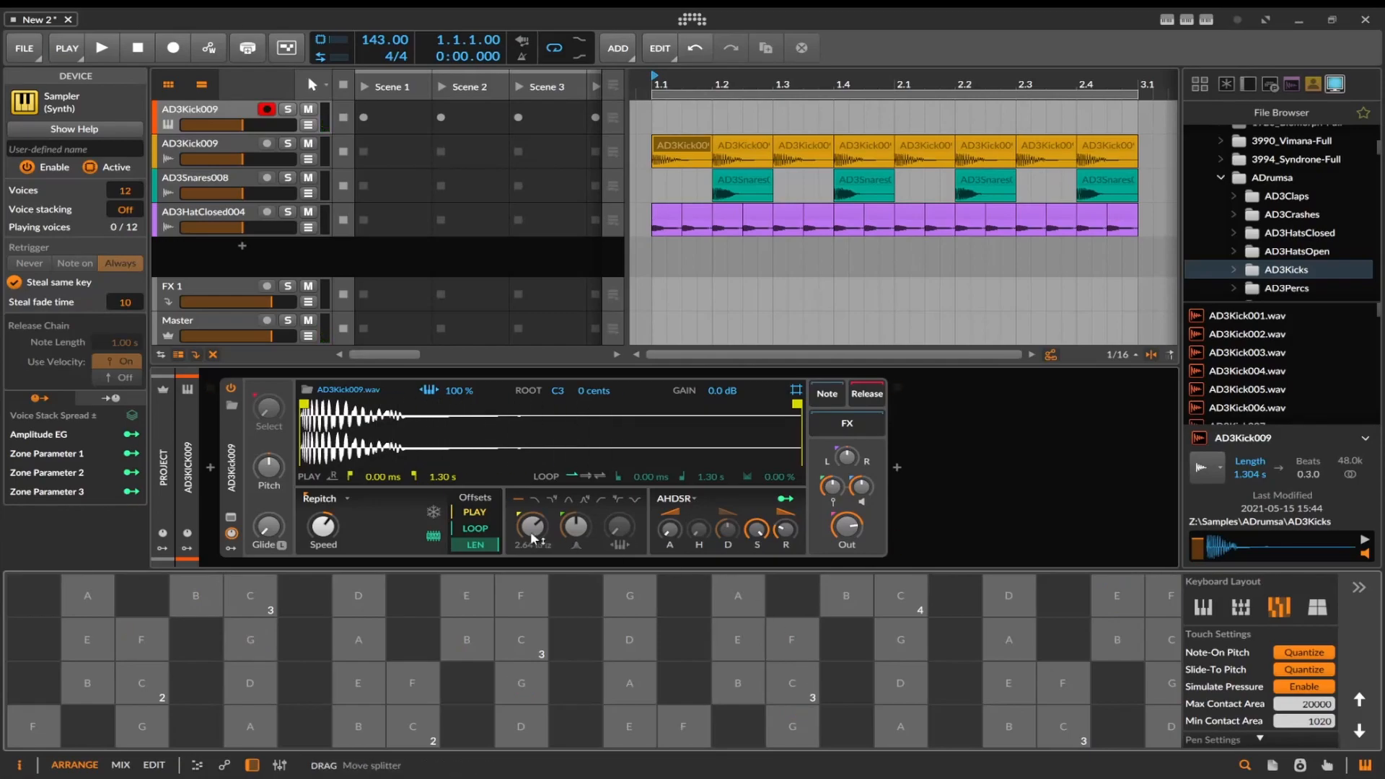
Switch the kick Sampler to Textures mode, freeze its playback, and set the grain position to about 2.37%
{"action": "left_click", "coordinate": [321, 498]}
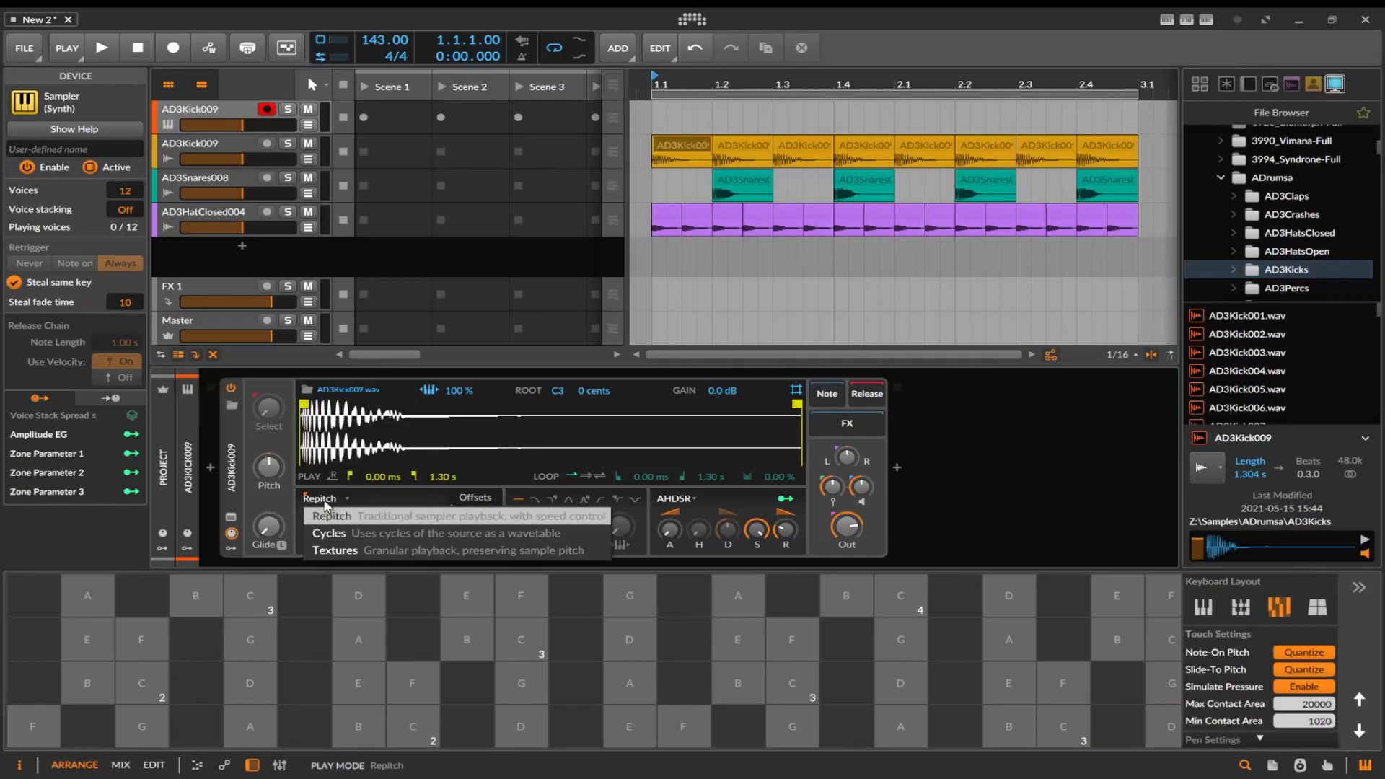
{"action": "left_click", "coordinate": [342, 552]}
{"action": "left_click", "coordinate": [433, 516]}
{"action": "mouse_move", "coordinate": [472, 514]}
{"action": "left_mouse_down"}
{"action": "mouse_move", "coordinate": [473, 488]}
{"action": "mouse_move", "coordinate": [472, 511]}
{"action": "mouse_move", "coordinate": [449, 510]}
{"action": "left_mouse_up"}
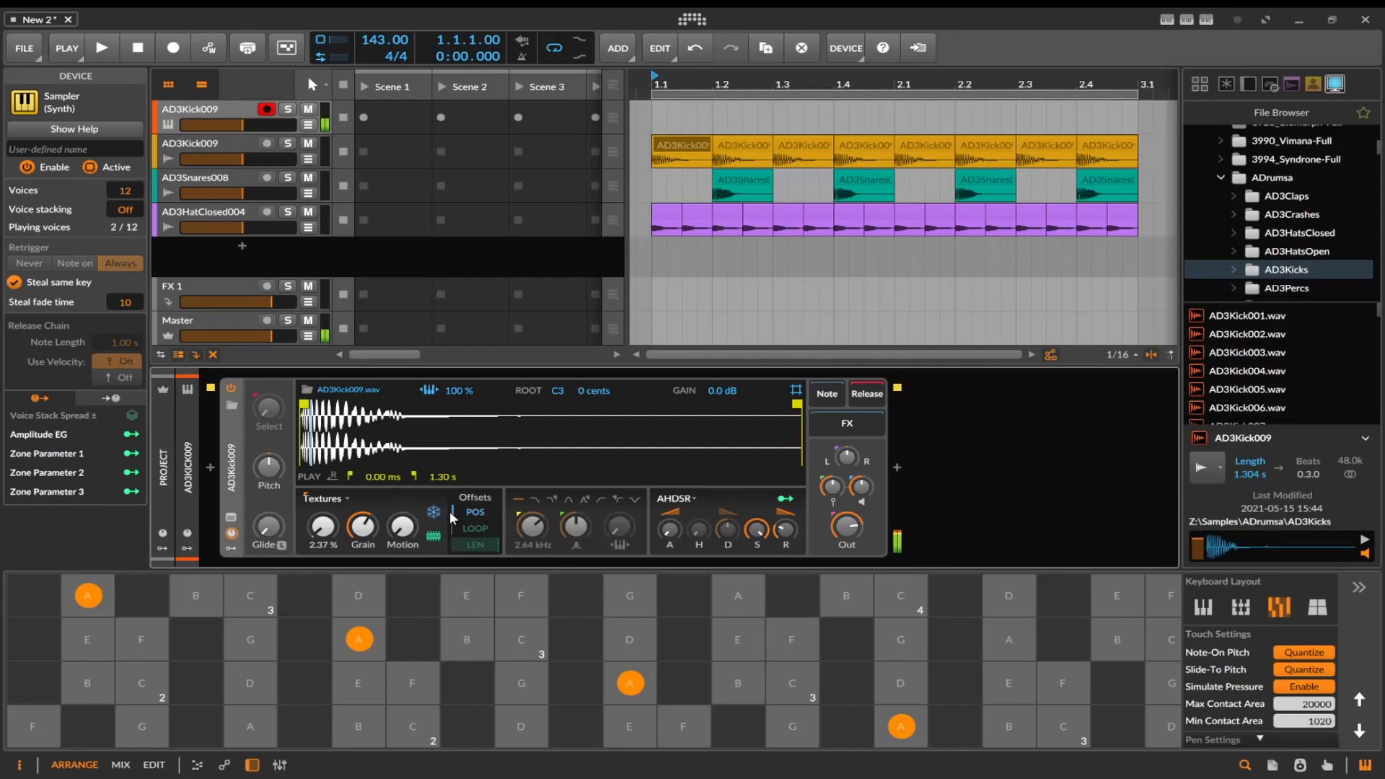
Reduce the Sampler's grain size, set the grain position to 1.60%, and set the filter cutoff to 3.17 kHz
{"action": "left_click_drag", "start_coordinate": [363, 525], "coordinate": [328, 532]}
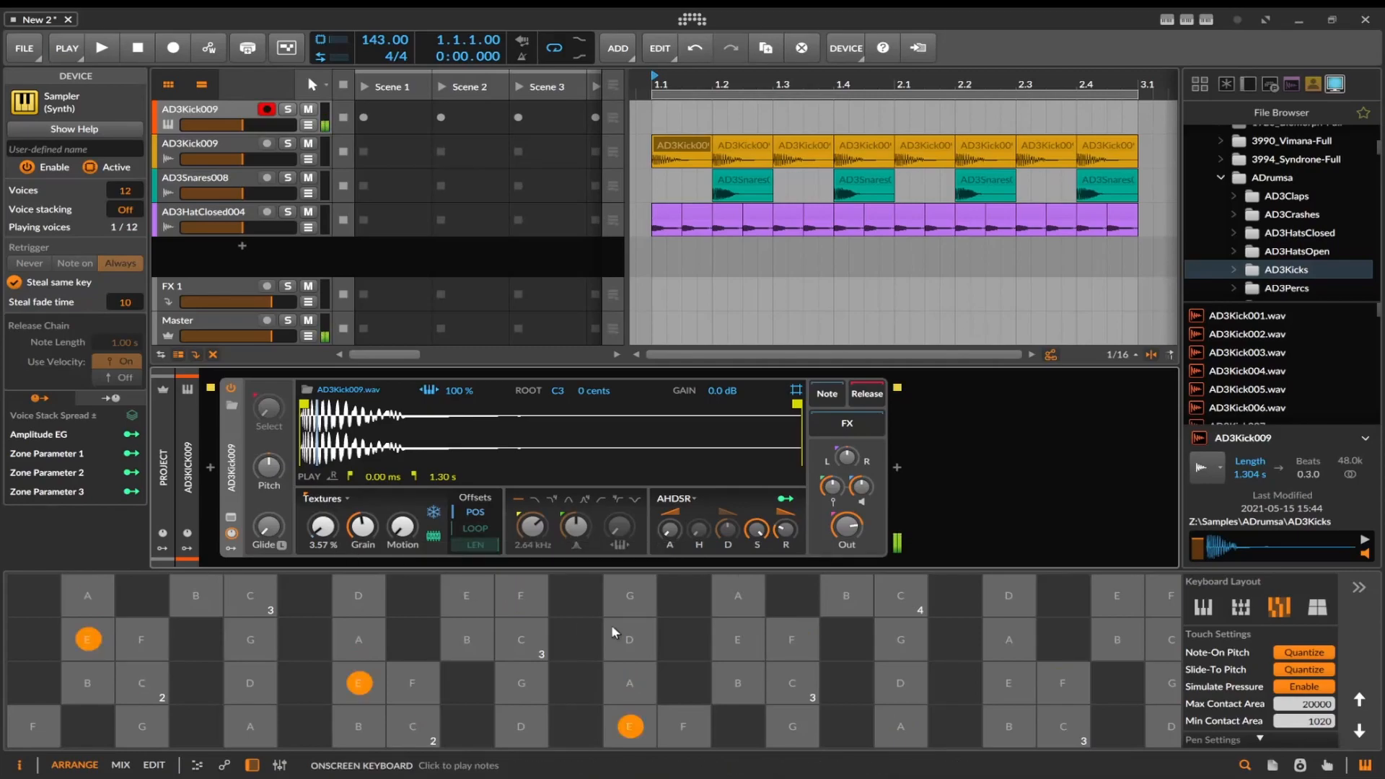
{"action": "mouse_move", "coordinate": [537, 526]}
{"action": "left_mouse_down"}
{"action": "mouse_move", "coordinate": [467, 516]}
{"action": "mouse_move", "coordinate": [467, 499]}
{"action": "mouse_move", "coordinate": [468, 522]}
{"action": "left_mouse_up"}
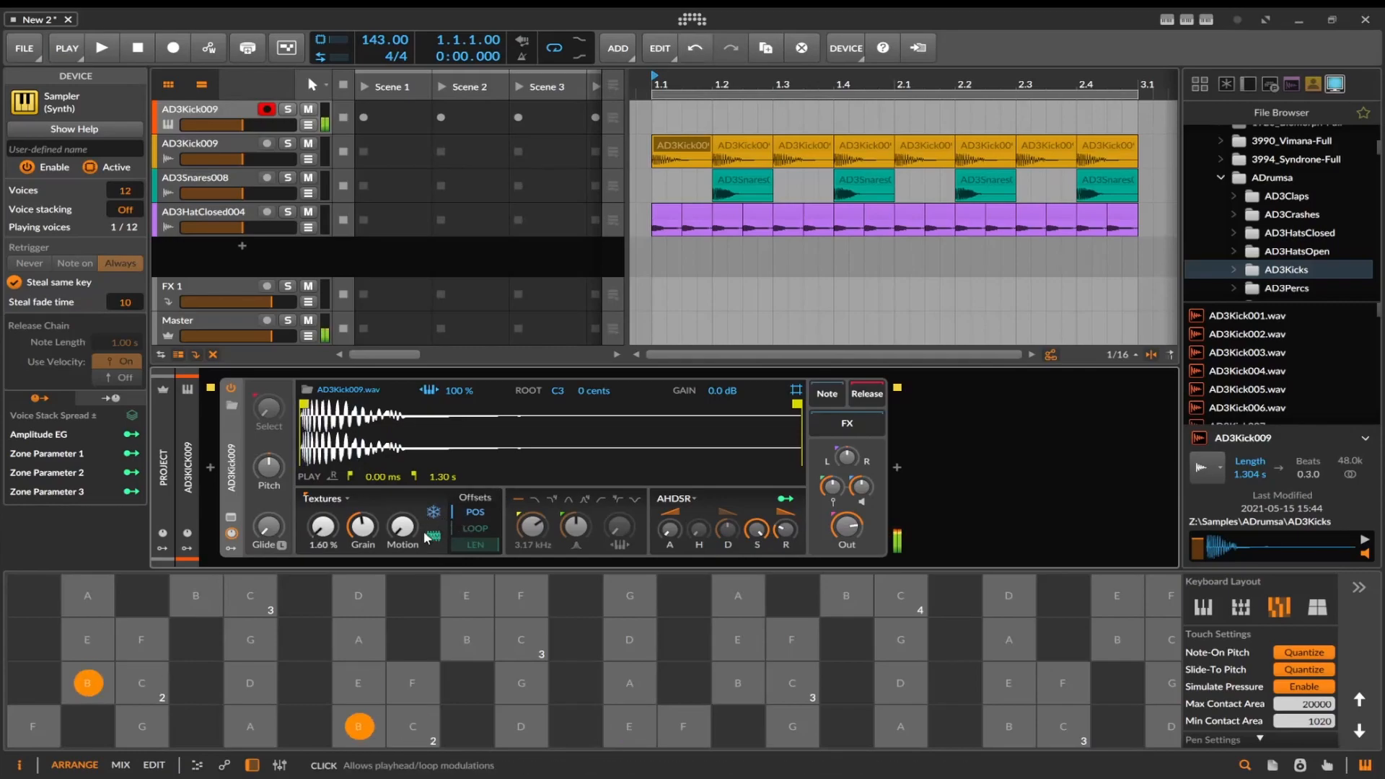
{"action": "left_click_drag", "start_coordinate": [363, 526], "coordinate": [361, 537]}
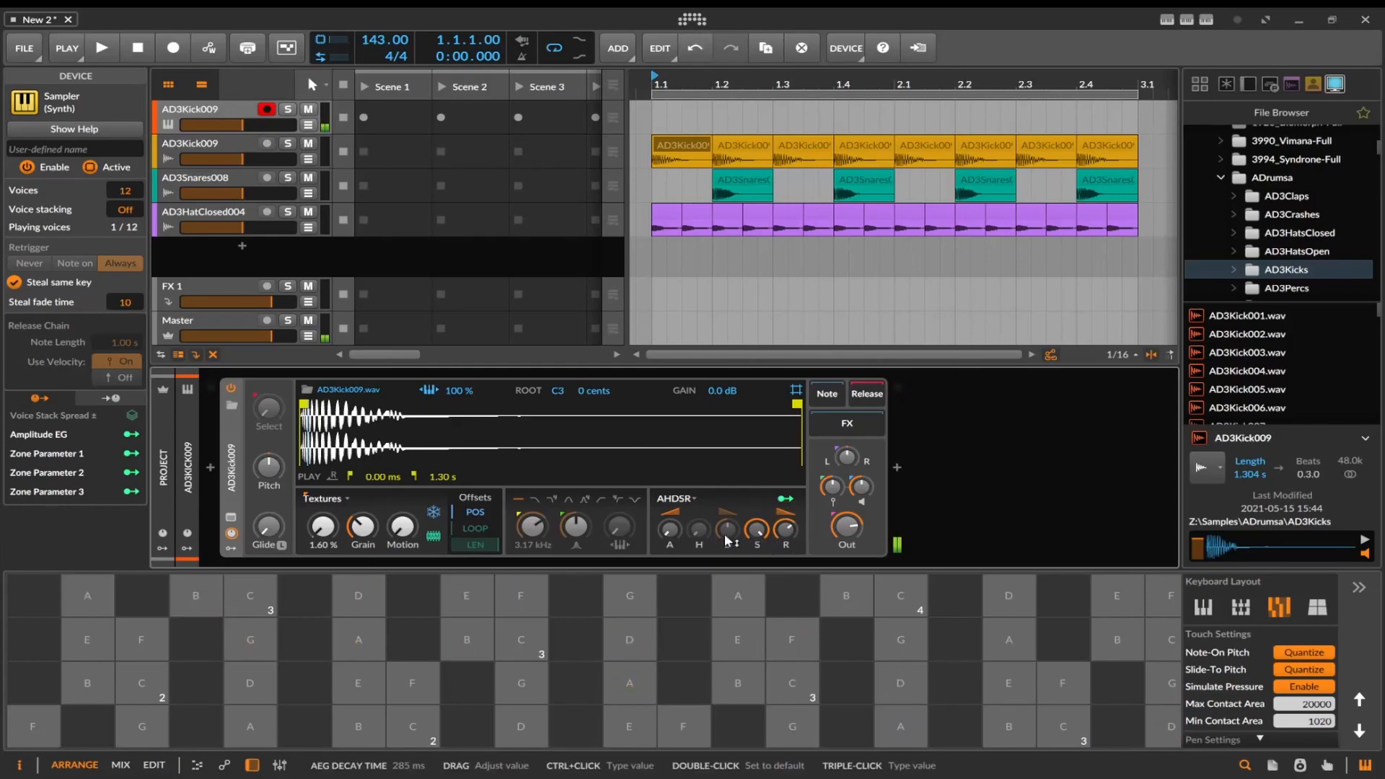
{"action": "mouse_move", "coordinate": [669, 528]}
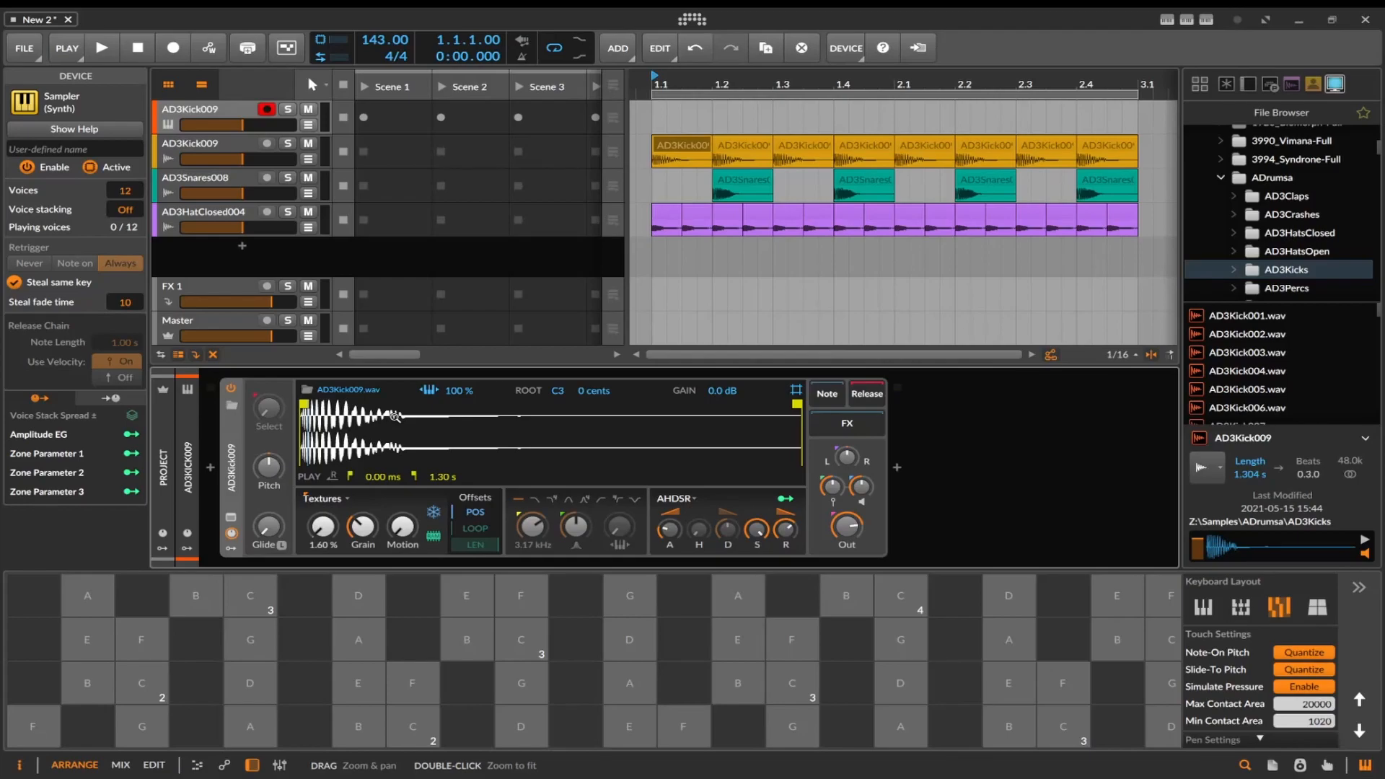
Add a Reverb after the Sampler and raise the Sampler track's volume slightly
{"action": "left_click", "coordinate": [1246, 83]}
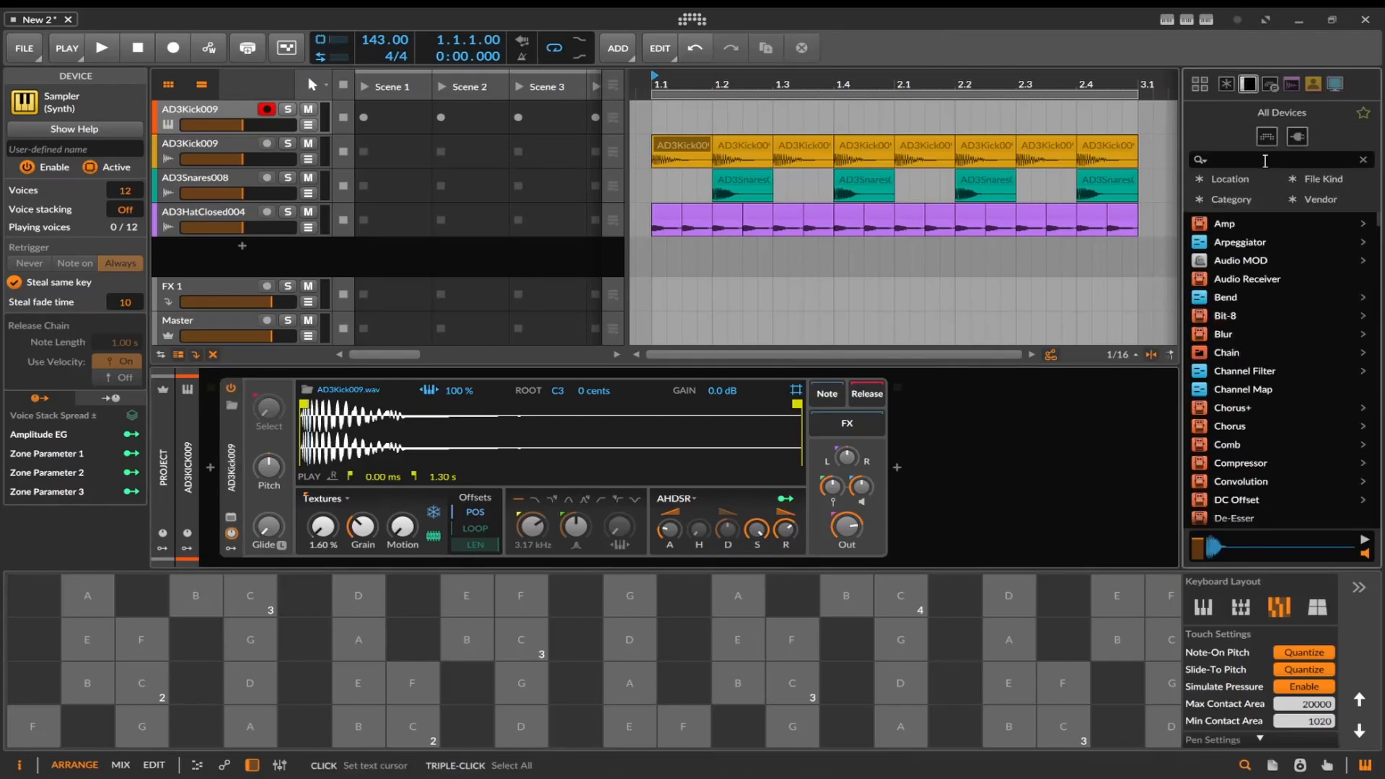
{"action": "type", "text": "re"}
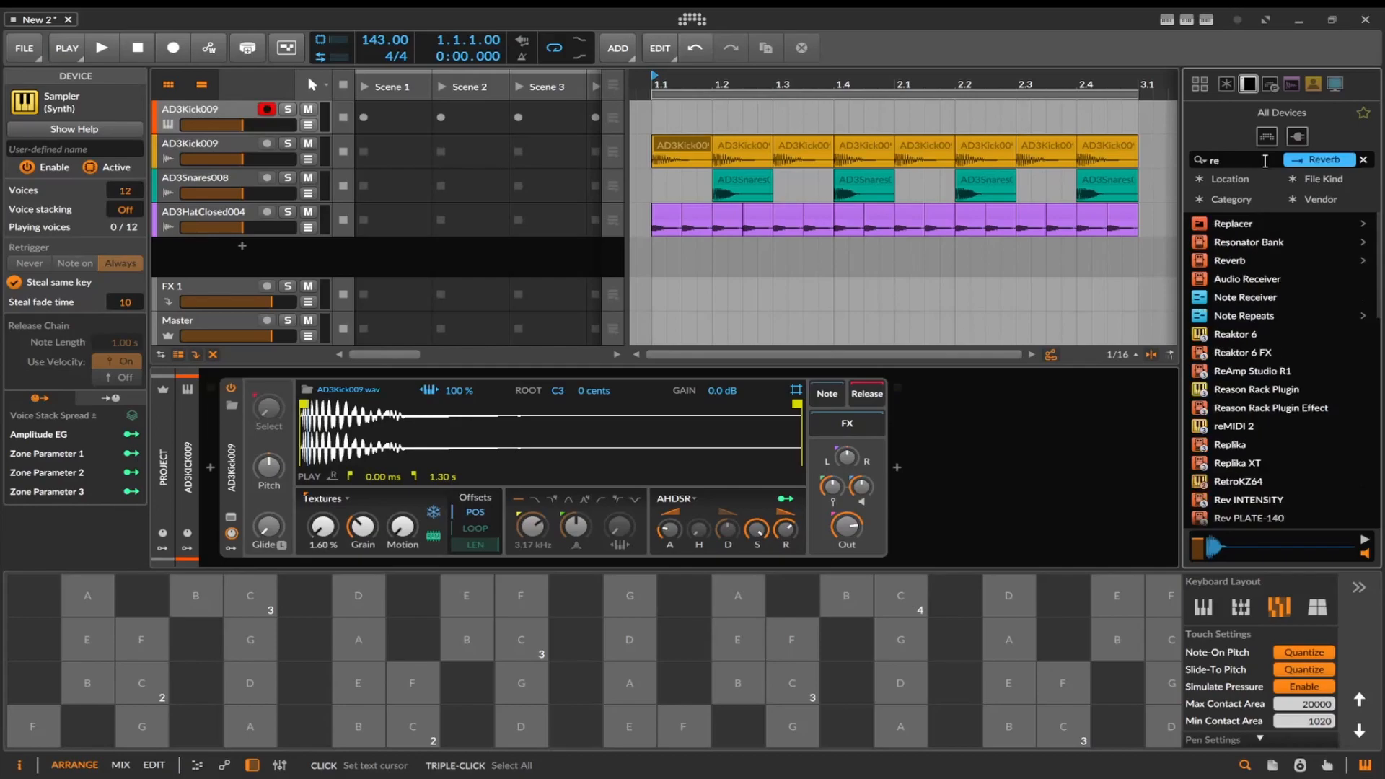
{"action": "left_click", "coordinate": [1253, 259]}
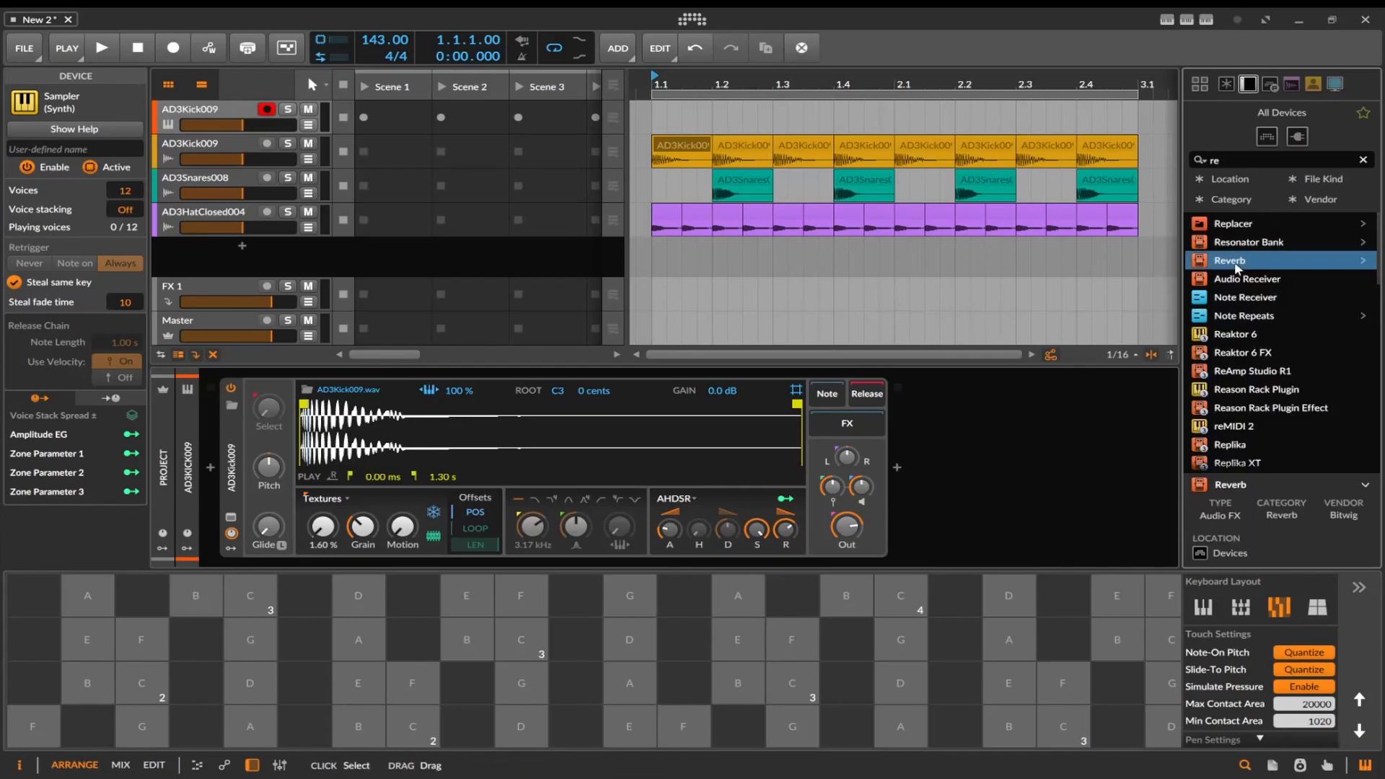
{"action": "left_click_drag", "start_coordinate": [1254, 260], "coordinate": [1019, 499]}
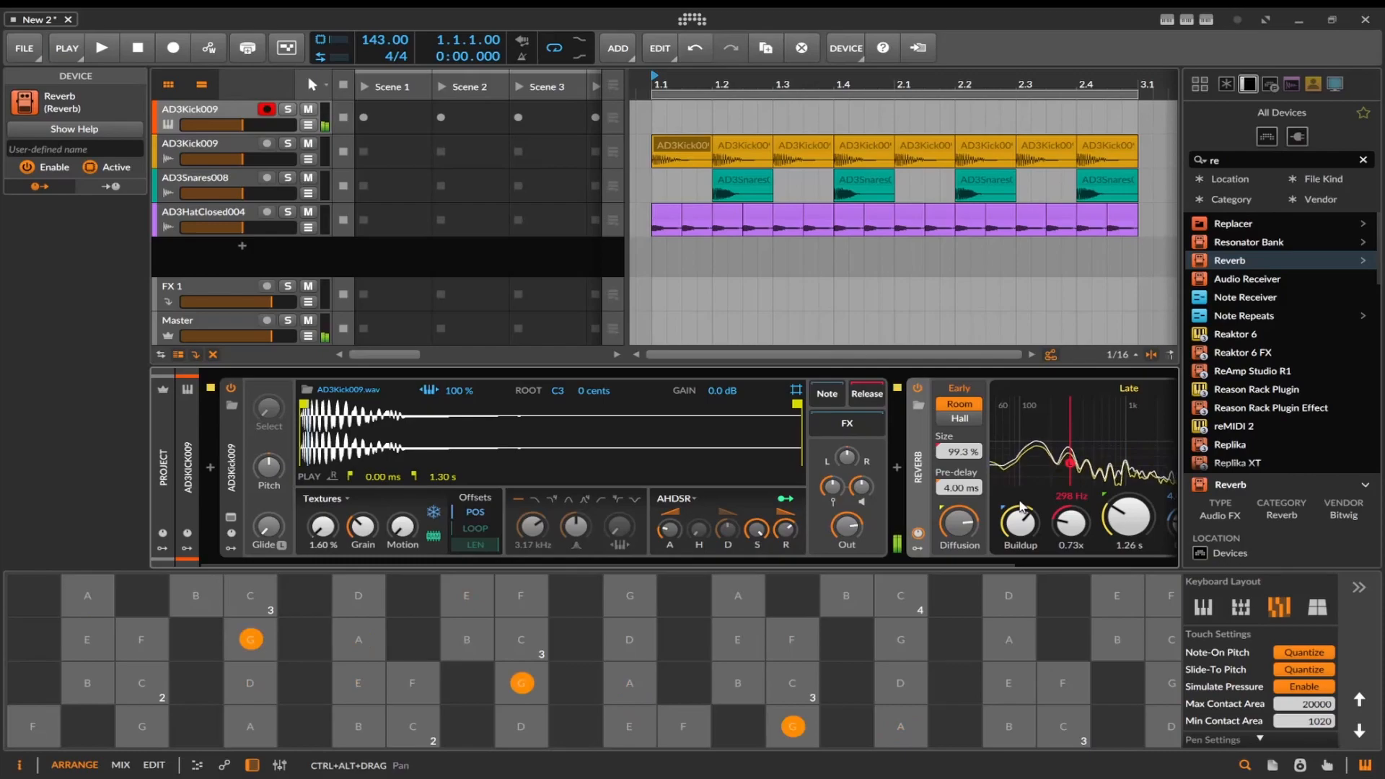
{"action": "left_click_drag", "start_coordinate": [952, 567], "coordinate": [1169, 568]}
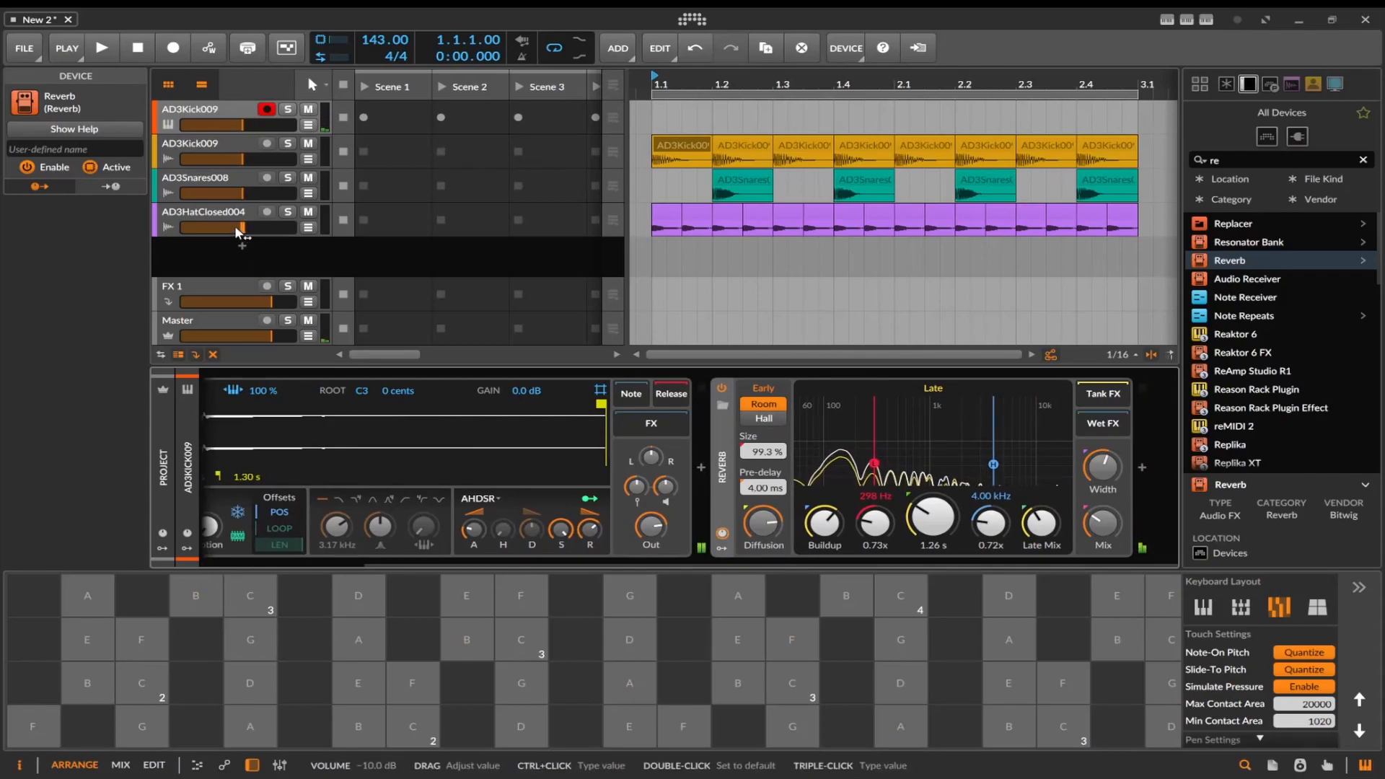
{"action": "left_click_drag", "start_coordinate": [242, 124], "coordinate": [256, 125]}
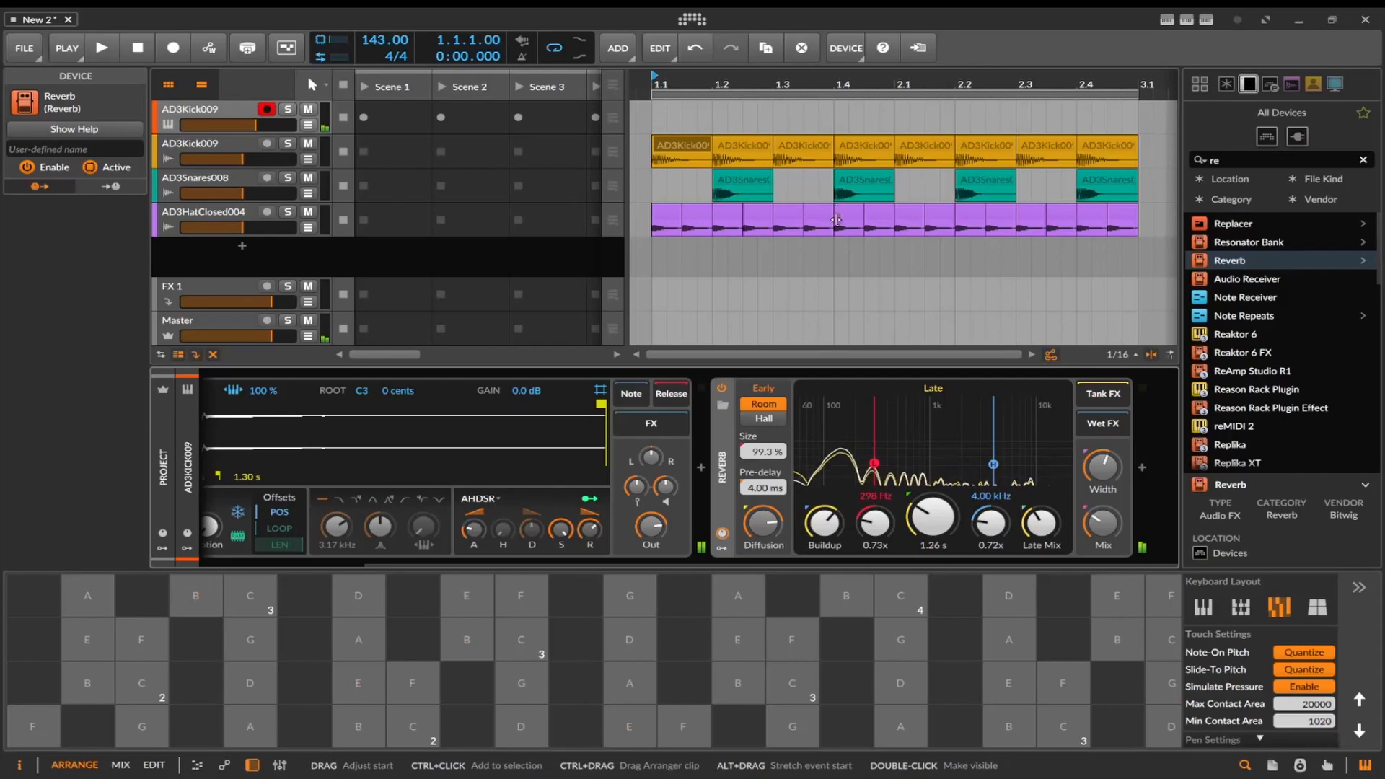
Search the devices for "sat" and add a Saturator after the Reverb
{"action": "left_click", "coordinate": [1257, 160]}
{"action": "left_click", "coordinate": [1122, 155]}
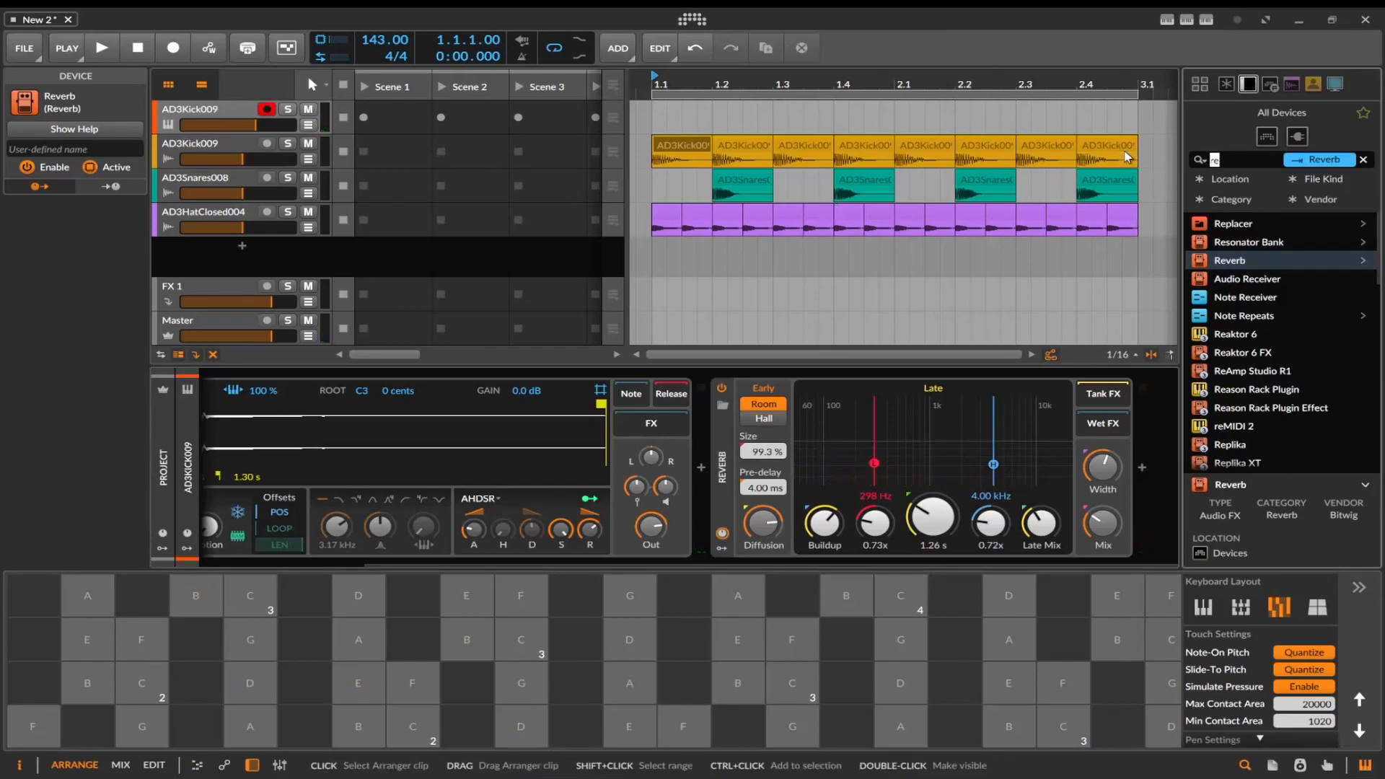
{"action": "left_click", "coordinate": [1144, 116]}
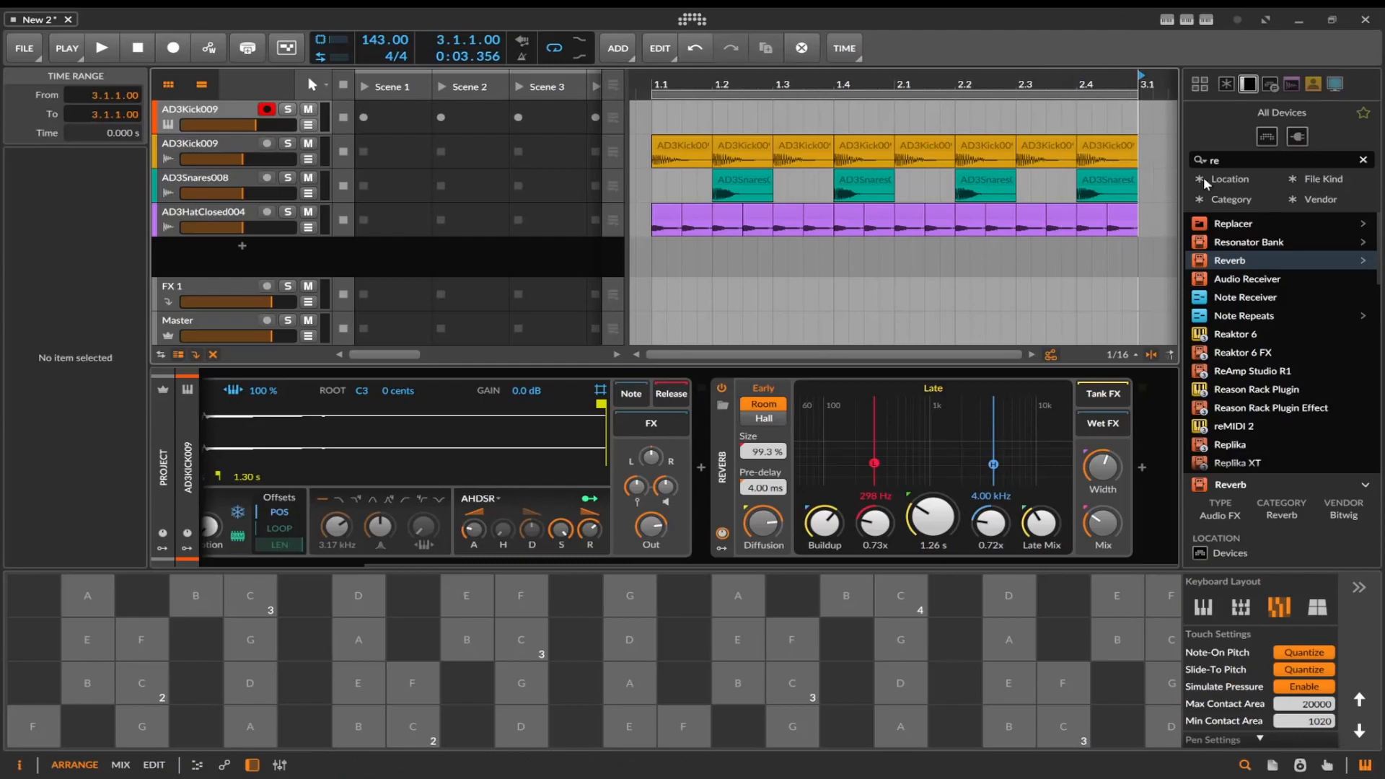
{"action": "left_click_drag", "start_coordinate": [1225, 166], "coordinate": [1162, 164]}
{"action": "type", "text": "sat"}
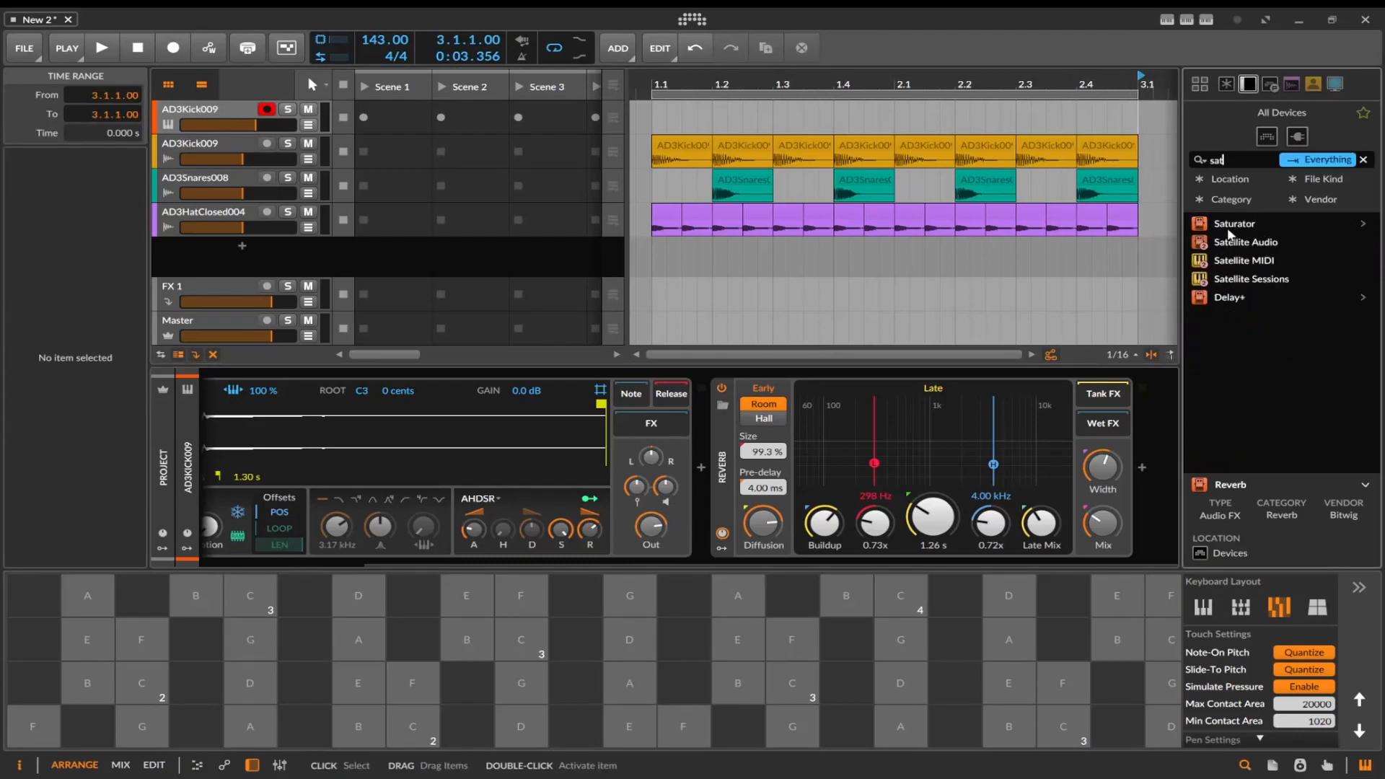
{"action": "double_click", "coordinate": [1224, 229]}
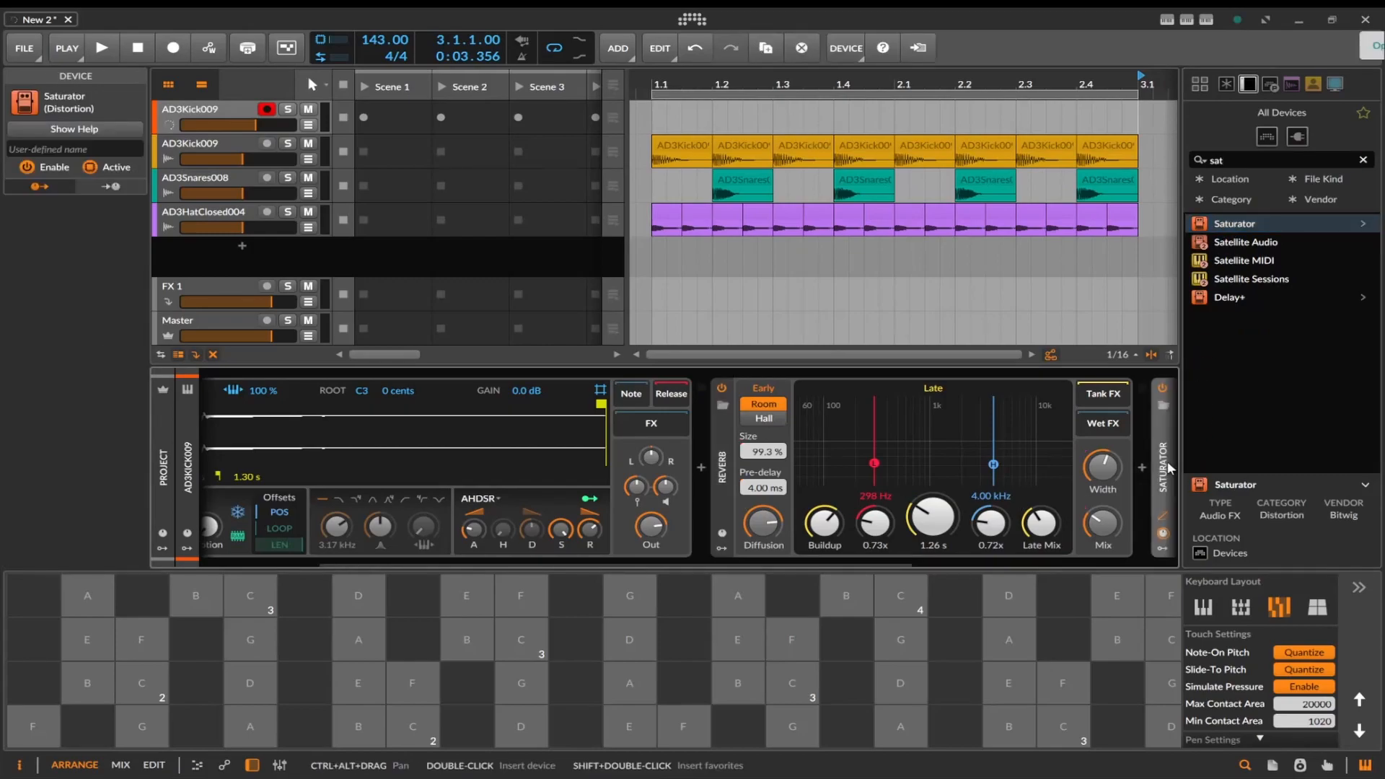
Set the Saturator's drive to +20.5 dB and move the Saturator ahead of the Reverb
{"action": "left_click_drag", "start_coordinate": [877, 569], "coordinate": [1065, 561]}
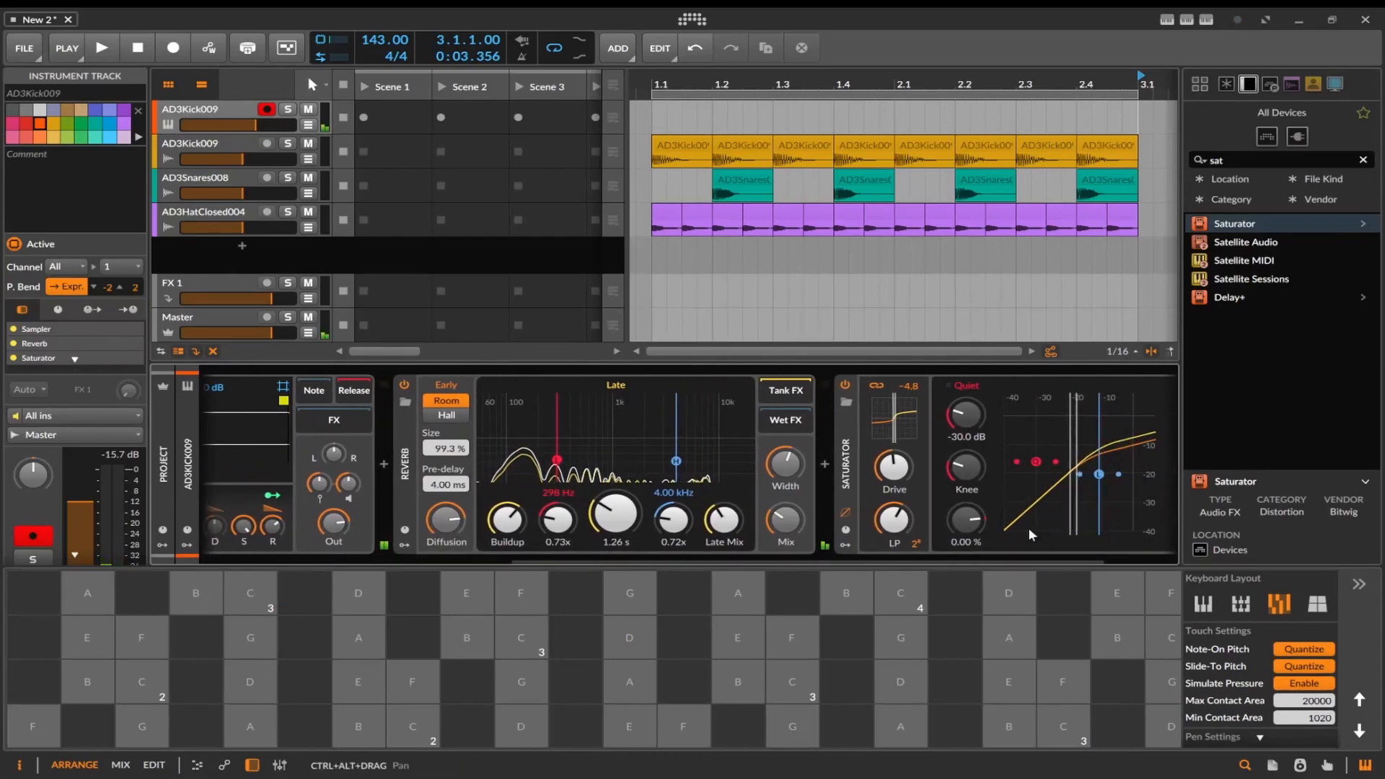
{"action": "mouse_move", "coordinate": [895, 467]}
{"action": "left_mouse_down"}
{"action": "mouse_move", "coordinate": [895, 401]}
{"action": "mouse_move", "coordinate": [898, 473]}
{"action": "left_mouse_up"}
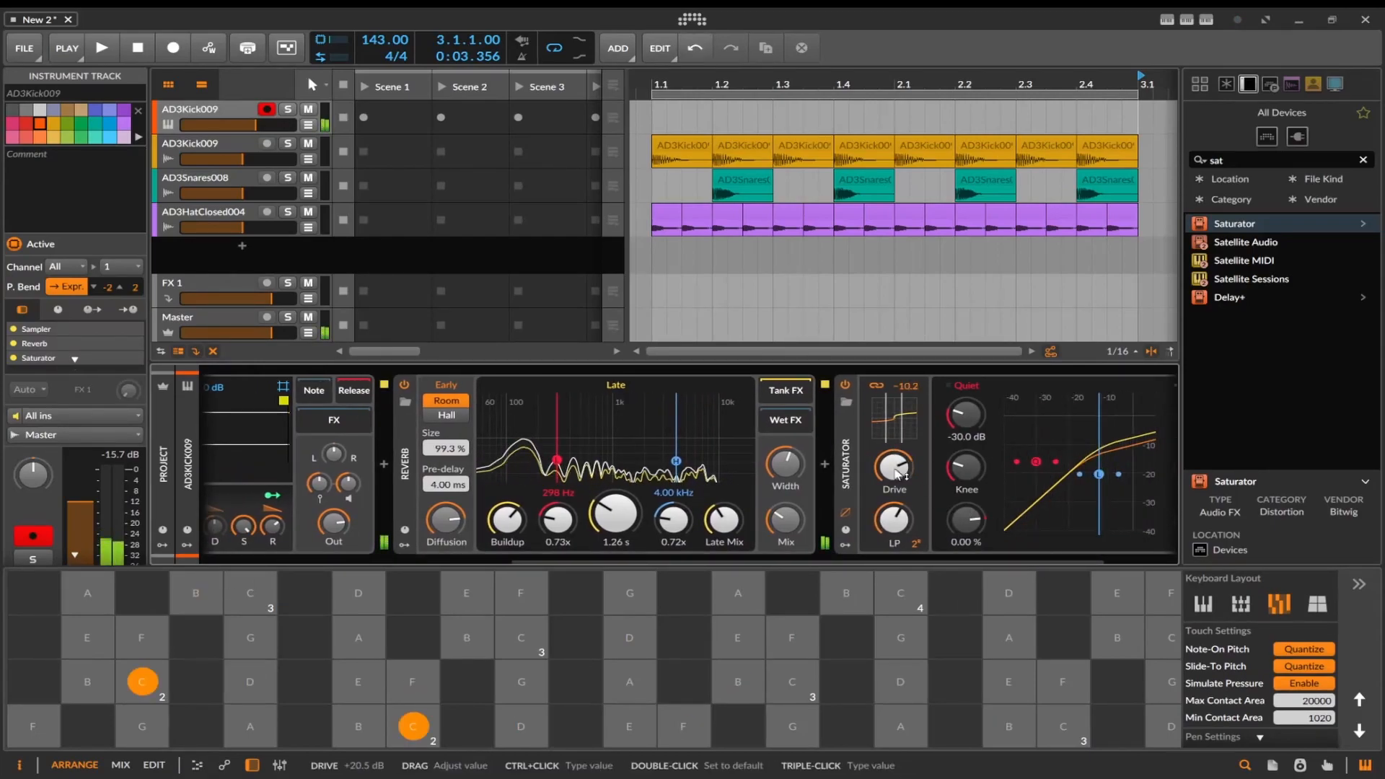
{"action": "left_click_drag", "start_coordinate": [846, 469], "coordinate": [577, 474]}
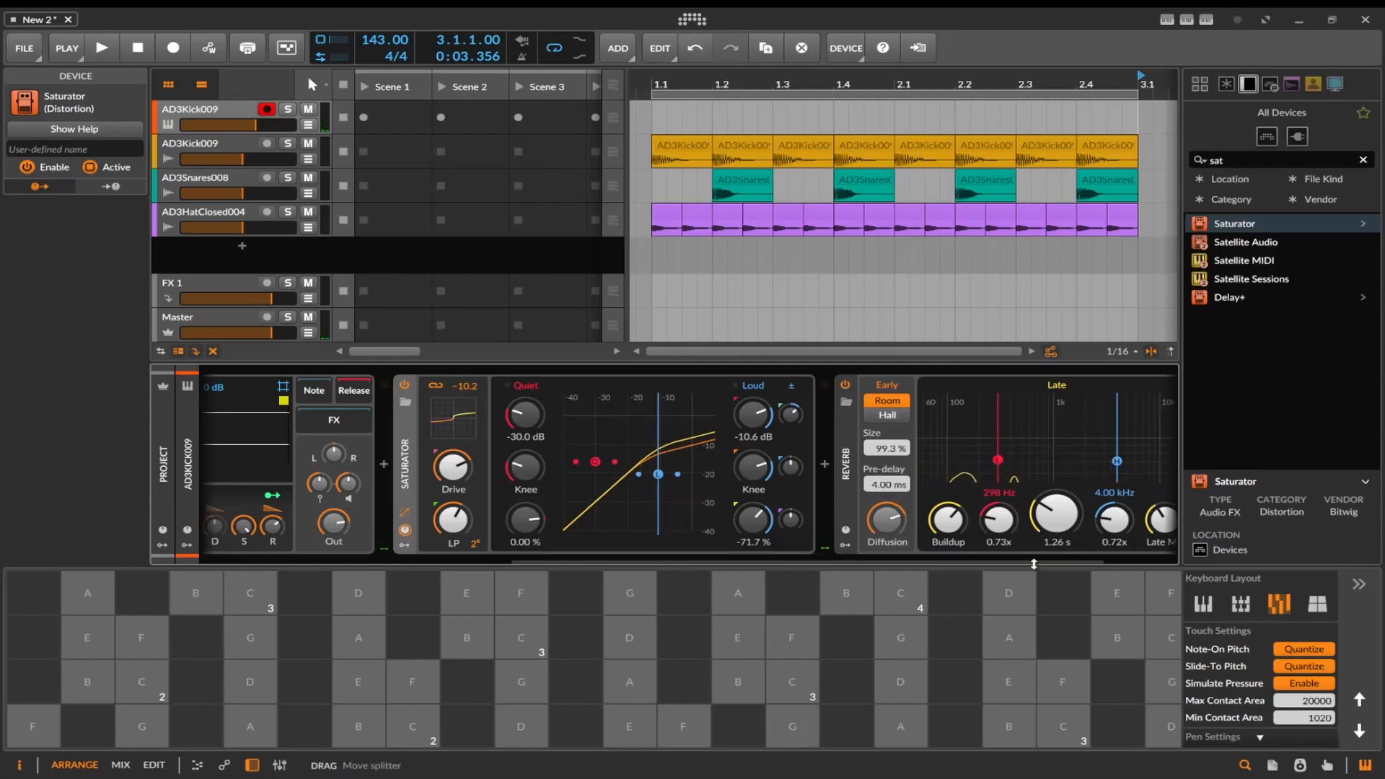
Set the Reverb's time to 4.25 s and its 298 Hz band multiplier to 1.20x, and raise its mix
{"action": "mouse_move", "coordinate": [1018, 538]}
{"action": "left_mouse_down"}
{"action": "mouse_move", "coordinate": [1019, 501]}
{"action": "mouse_move", "coordinate": [1060, 498]}
{"action": "mouse_move", "coordinate": [1060, 476]}
{"action": "left_mouse_up"}
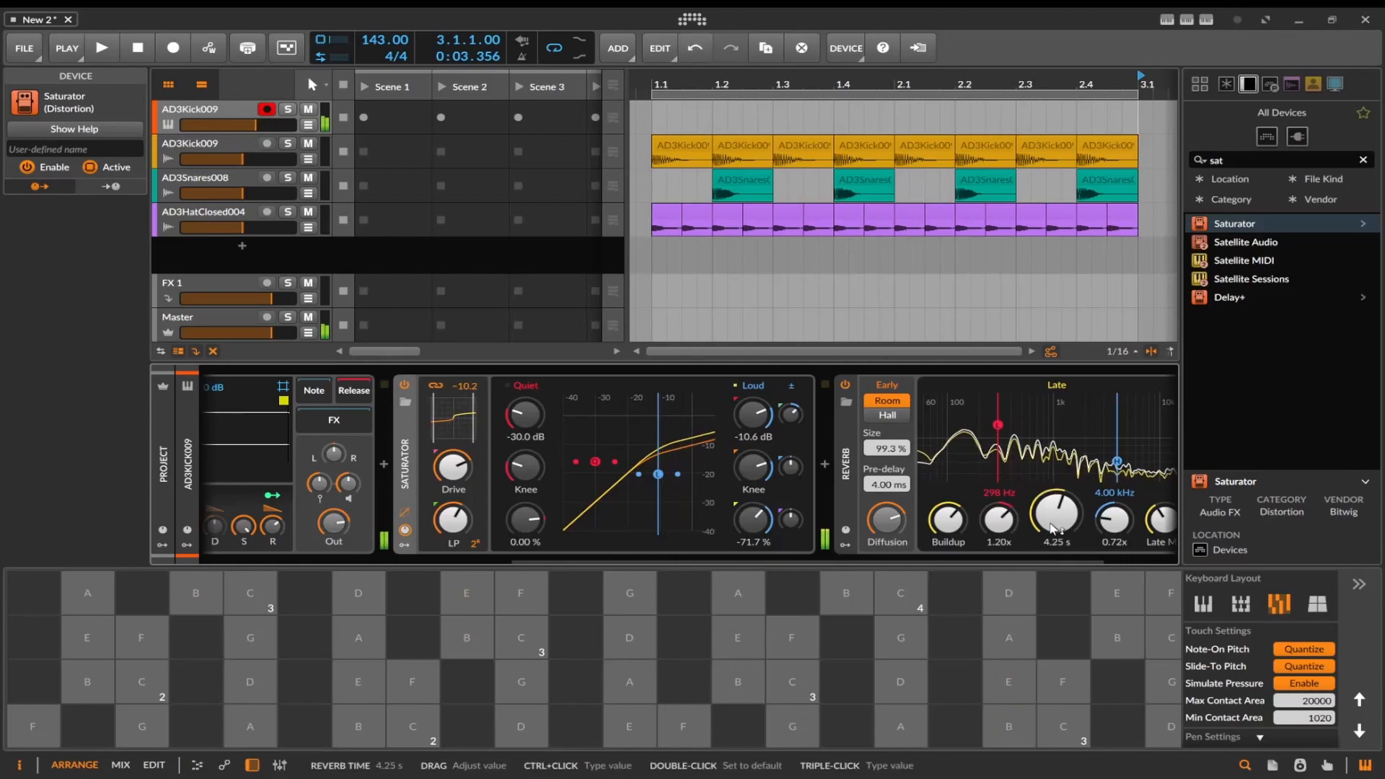
{"action": "left_click_drag", "start_coordinate": [1017, 557], "coordinate": [1098, 556]}
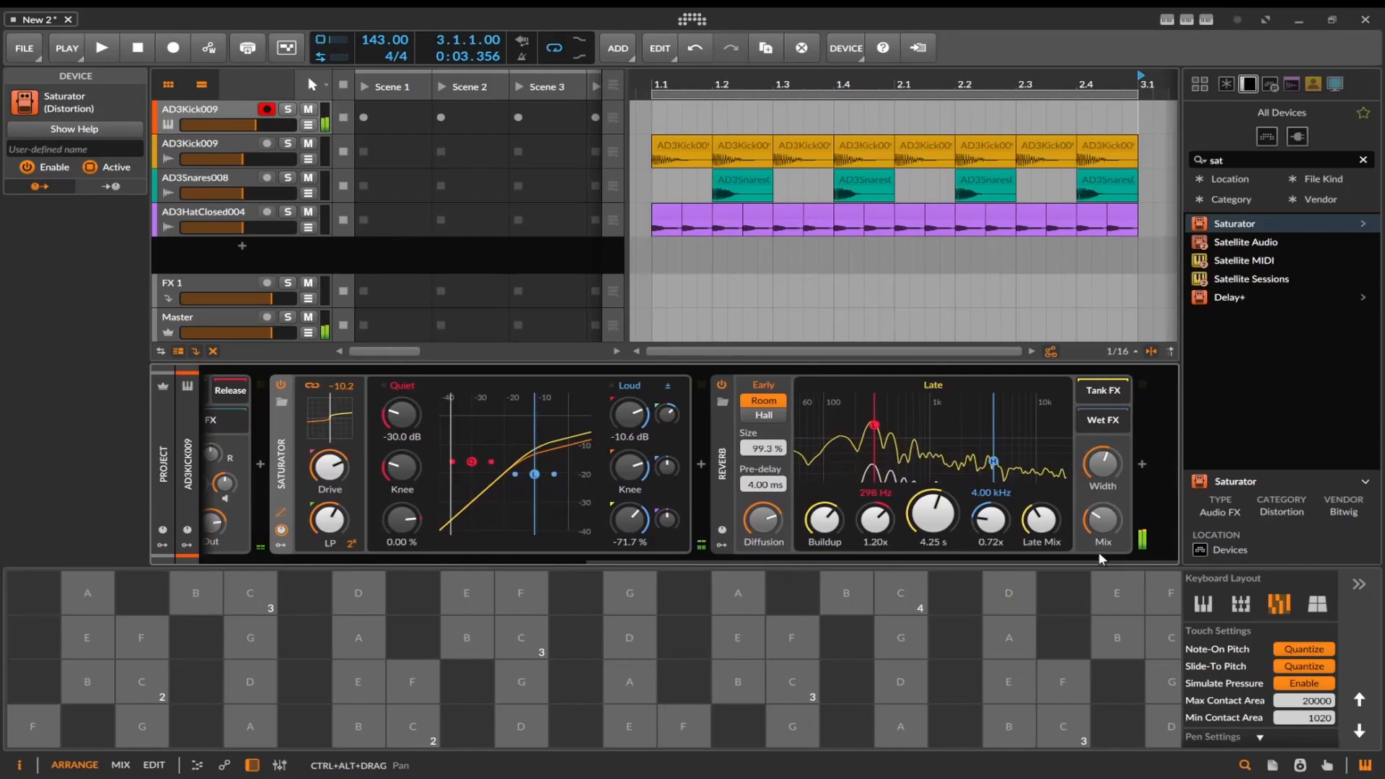
{"action": "left_click_drag", "start_coordinate": [1117, 546], "coordinate": [1101, 532]}
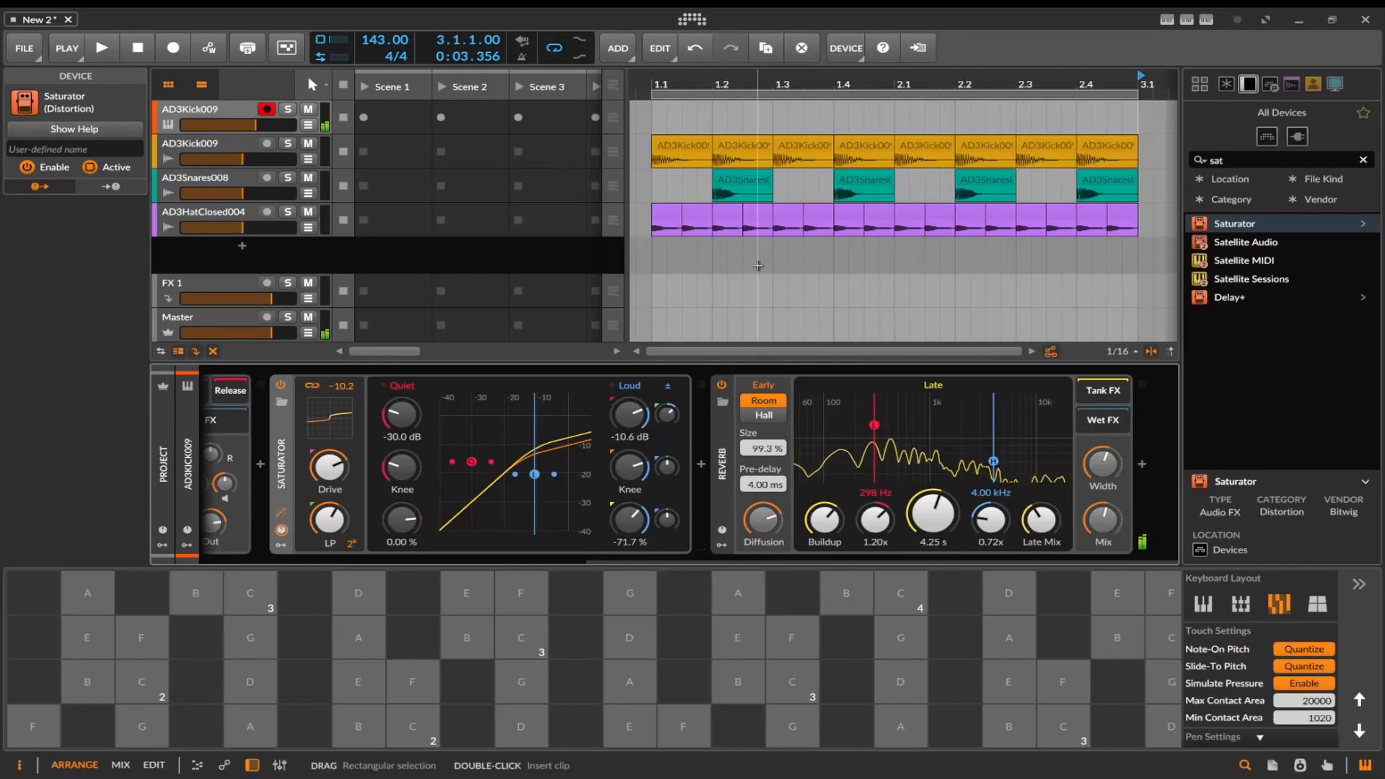
Create a one-bar clip at 1.1 on the Sampler track with sixteenth notes D2 at 1.1, E2 at 1.1.3, C2 at 1.2 and D2 at 1.2.3
{"action": "double_click", "coordinate": [662, 118]}
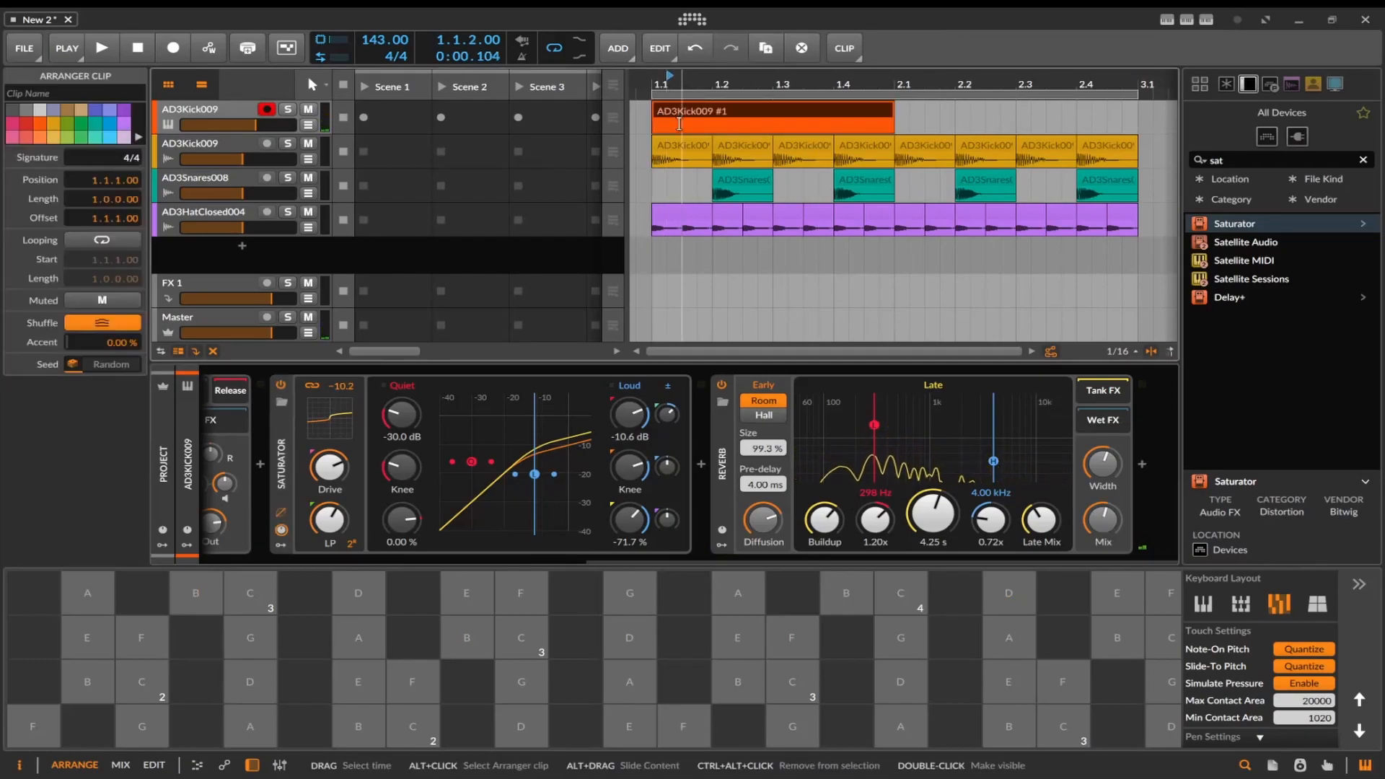
{"action": "left_click", "coordinate": [679, 123]}
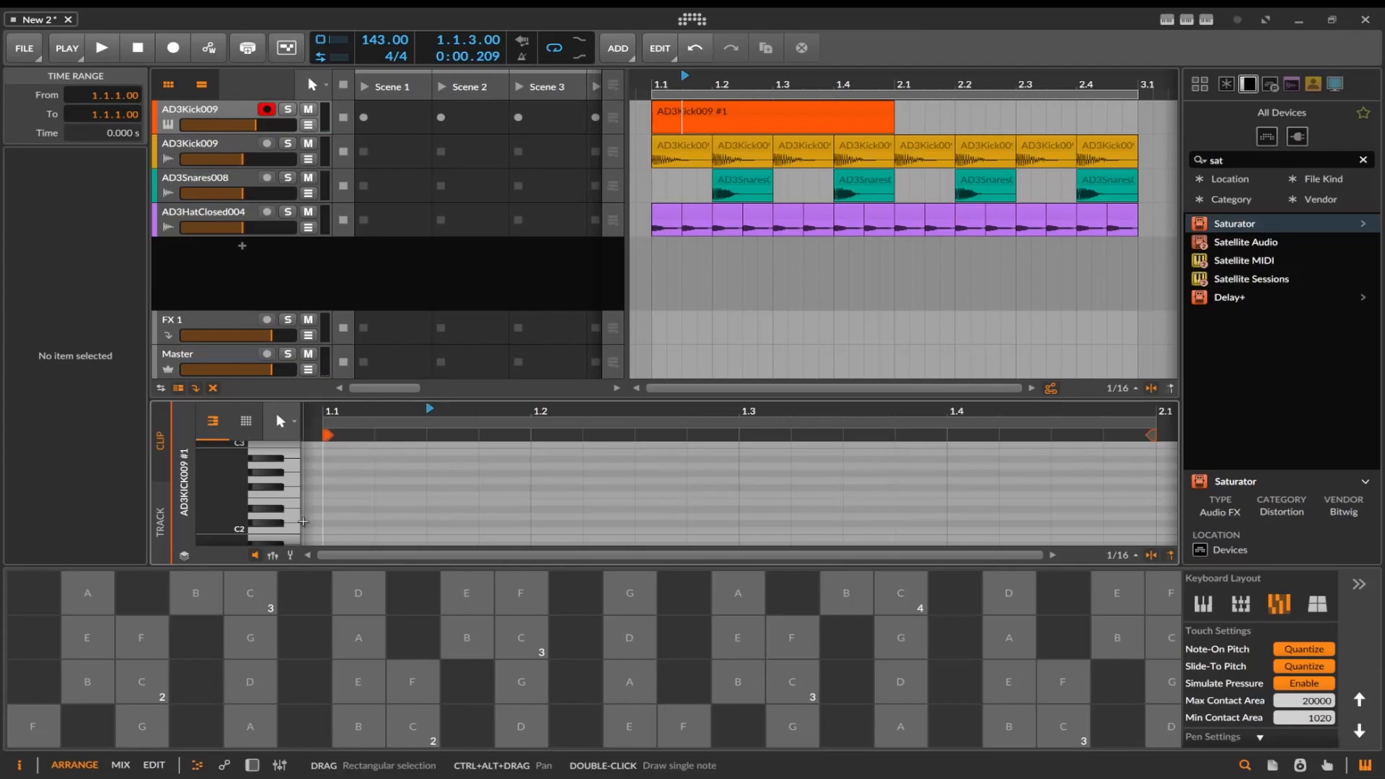
{"action": "double_click", "coordinate": [326, 516]}
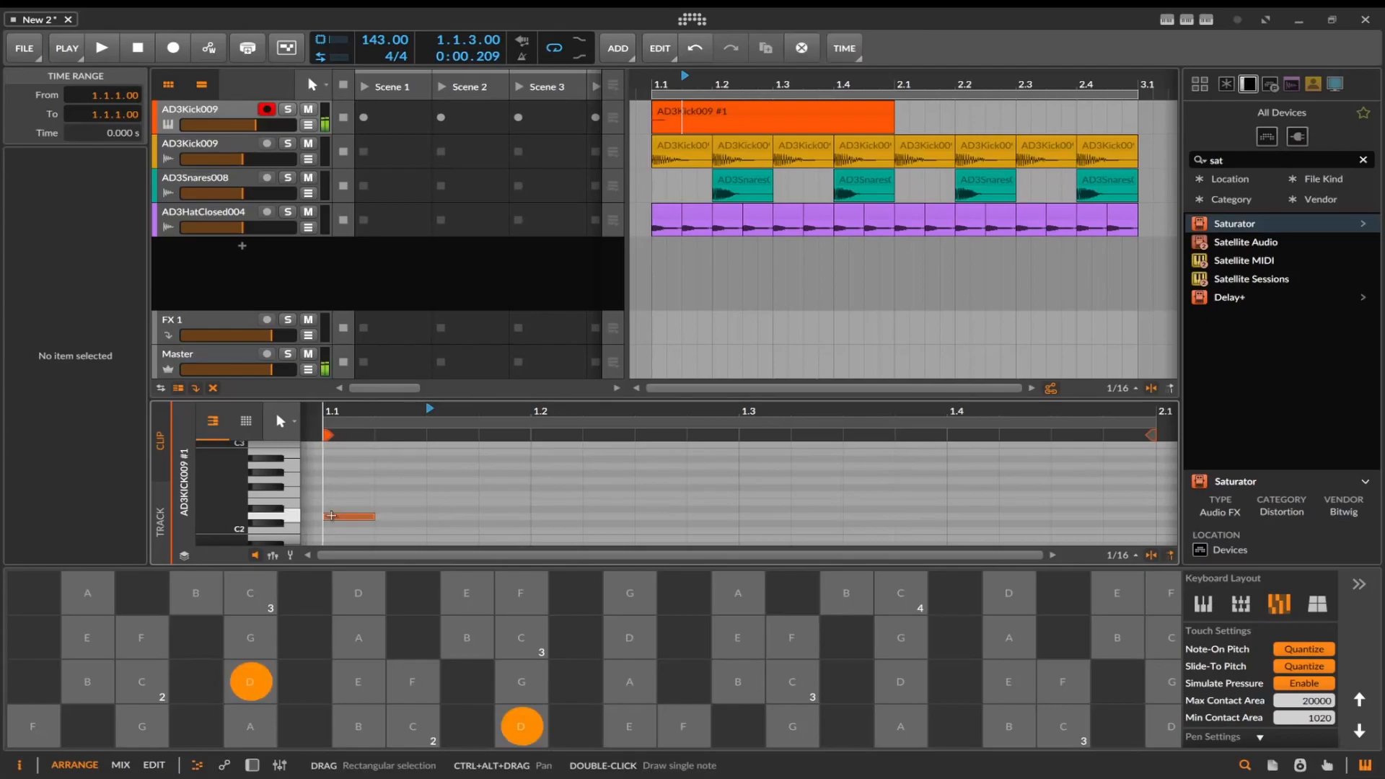
{"action": "double_click", "coordinate": [444, 502]}
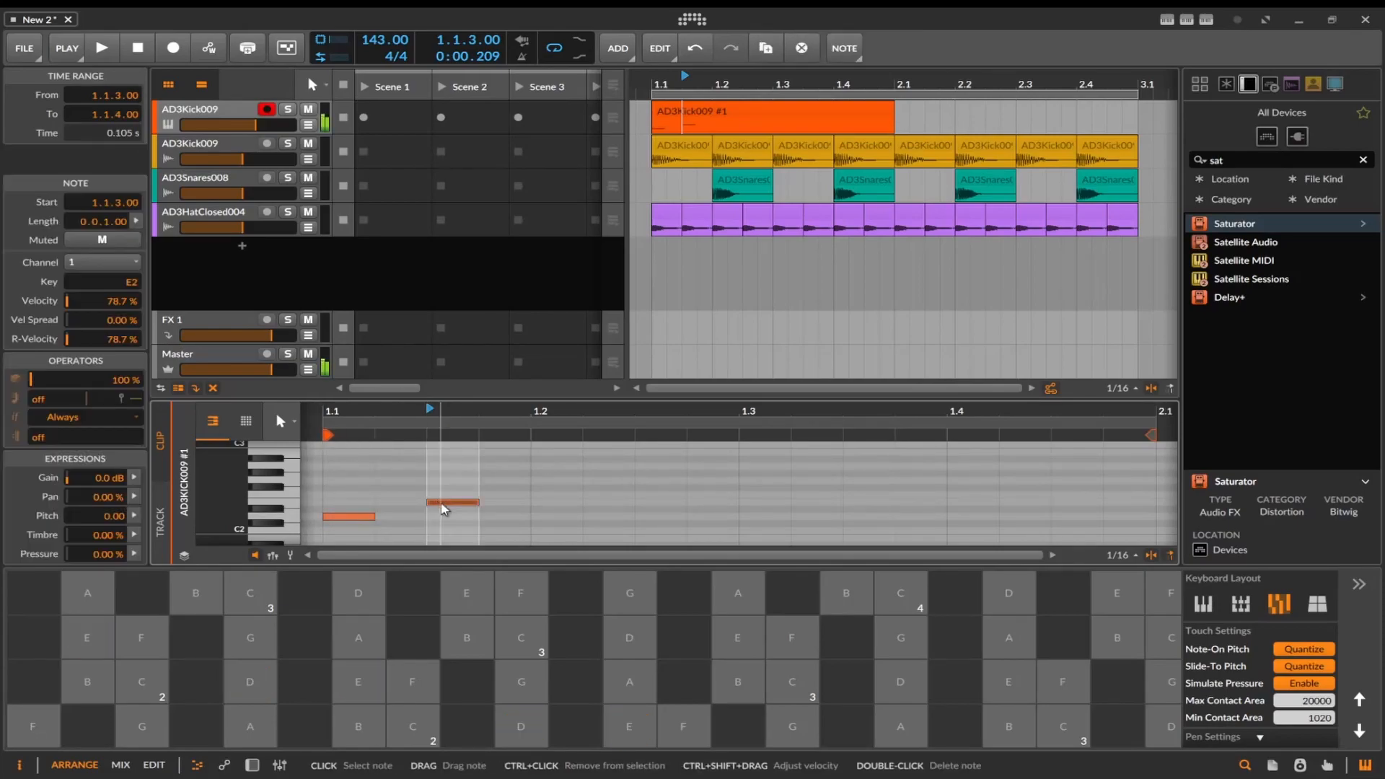
{"action": "double_click", "coordinate": [540, 529]}
{"action": "double_click", "coordinate": [656, 516]}
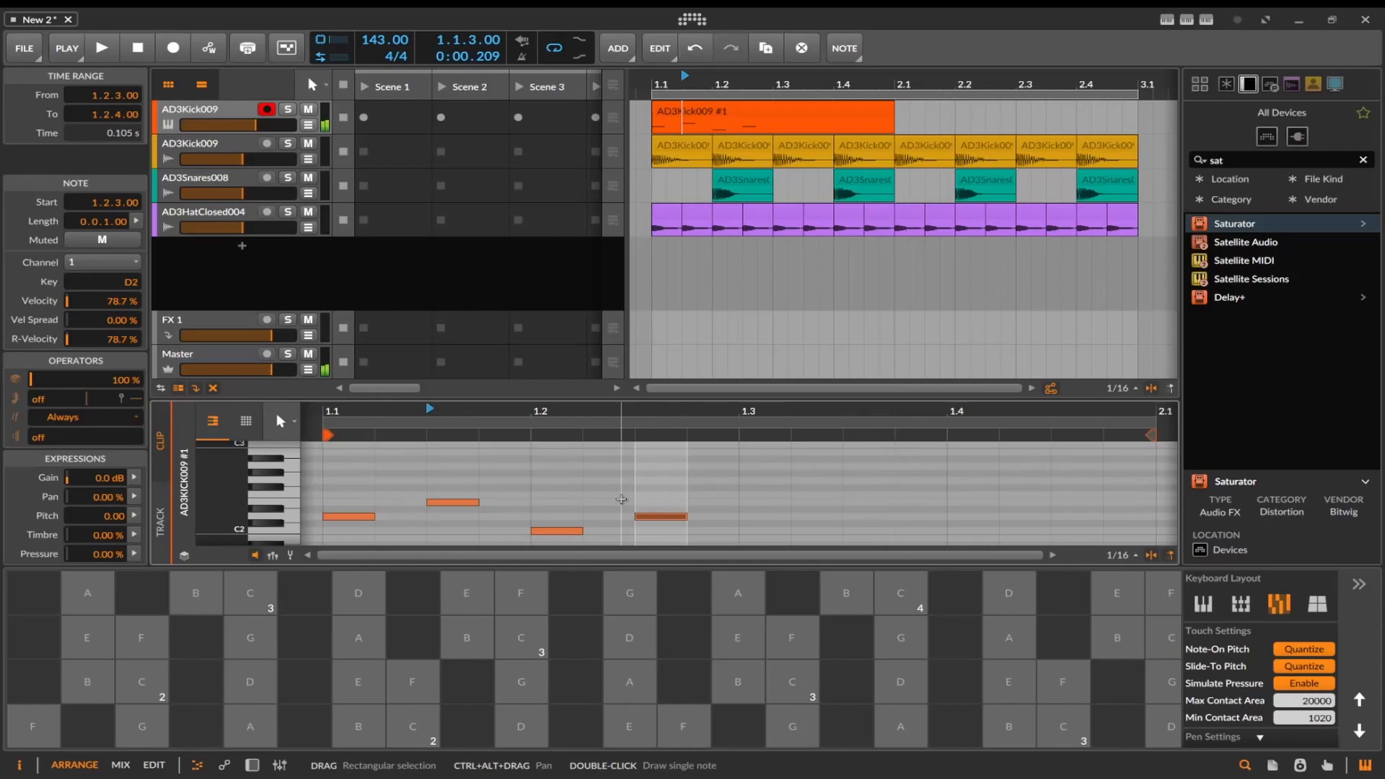
Delete the notes at 1.1 and 1.2, and add sixteenth D2 notes at 1.3.3 and 1.4.2
{"action": "double_click", "coordinate": [364, 517]}
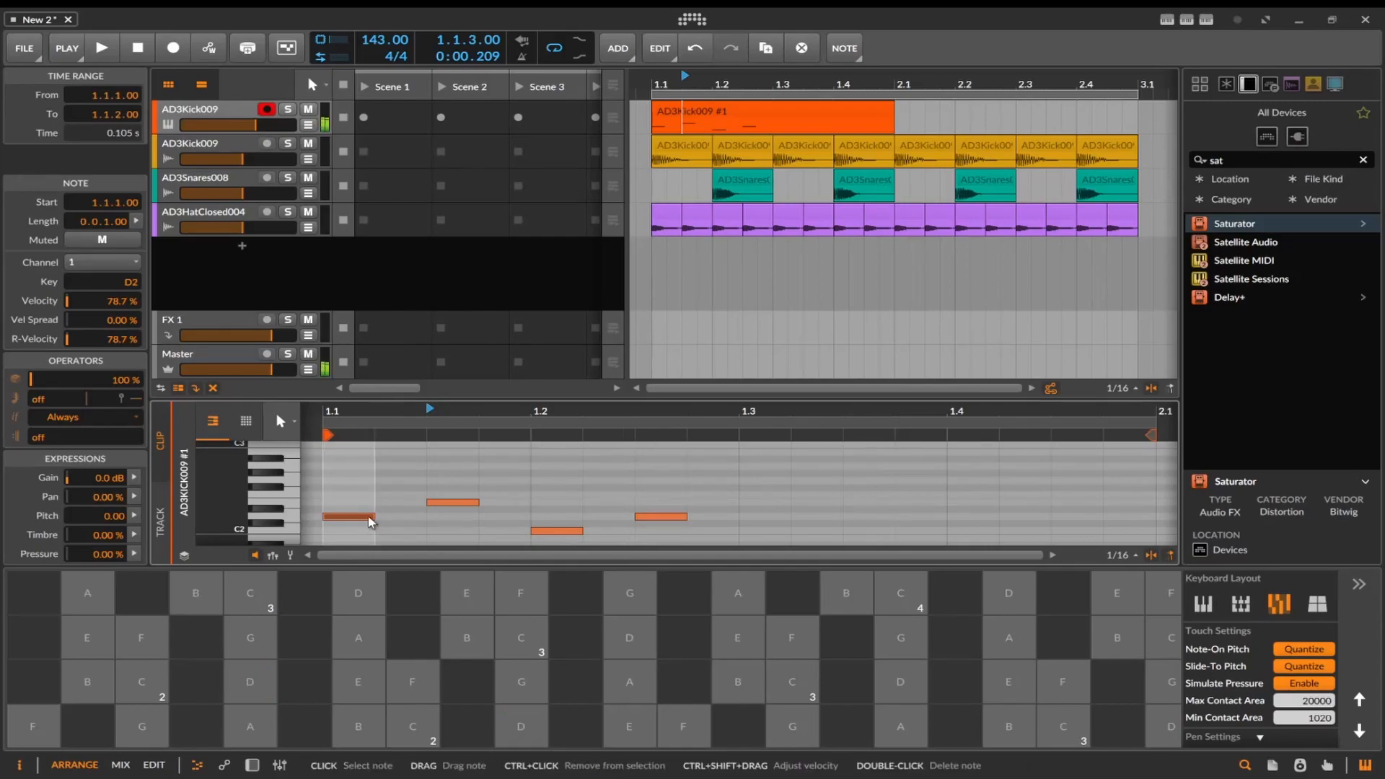
{"action": "double_click", "coordinate": [550, 530]}
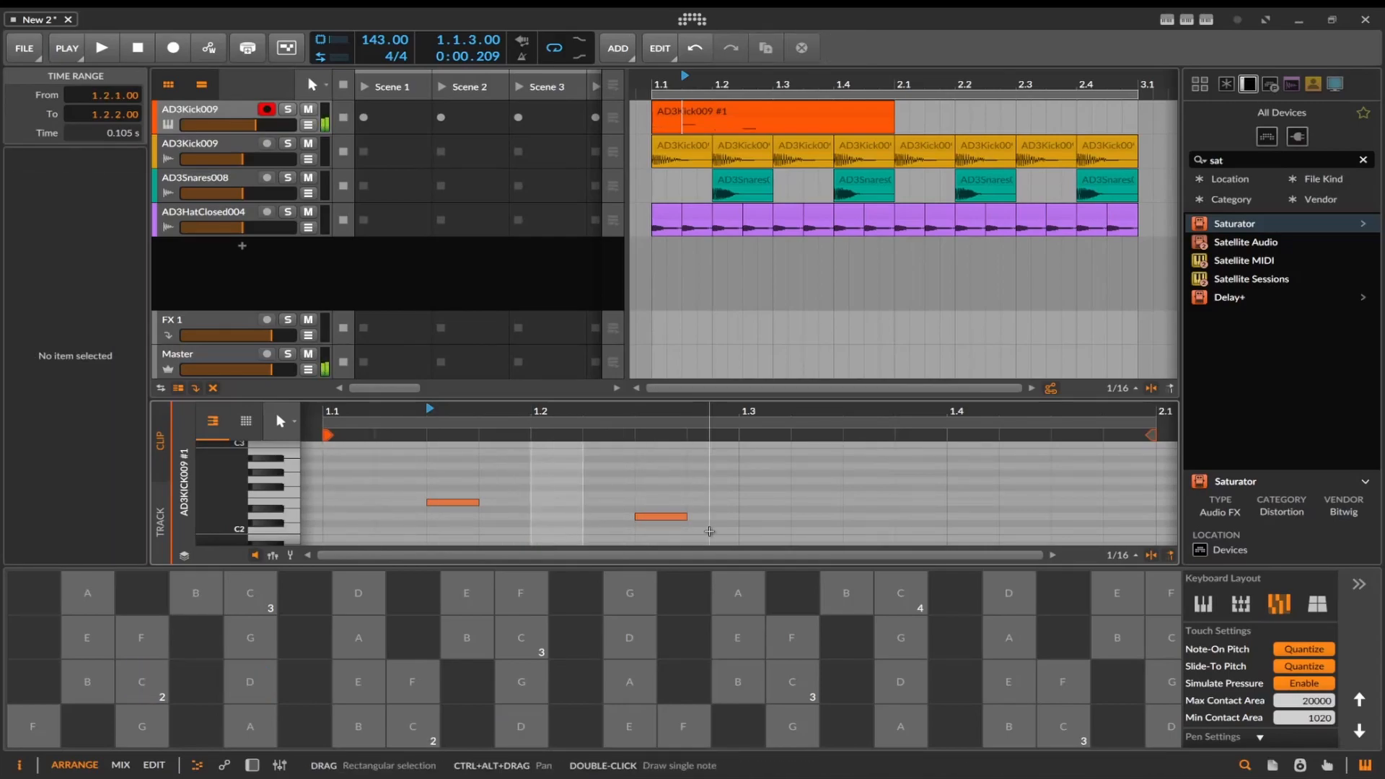
{"action": "double_click", "coordinate": [856, 516]}
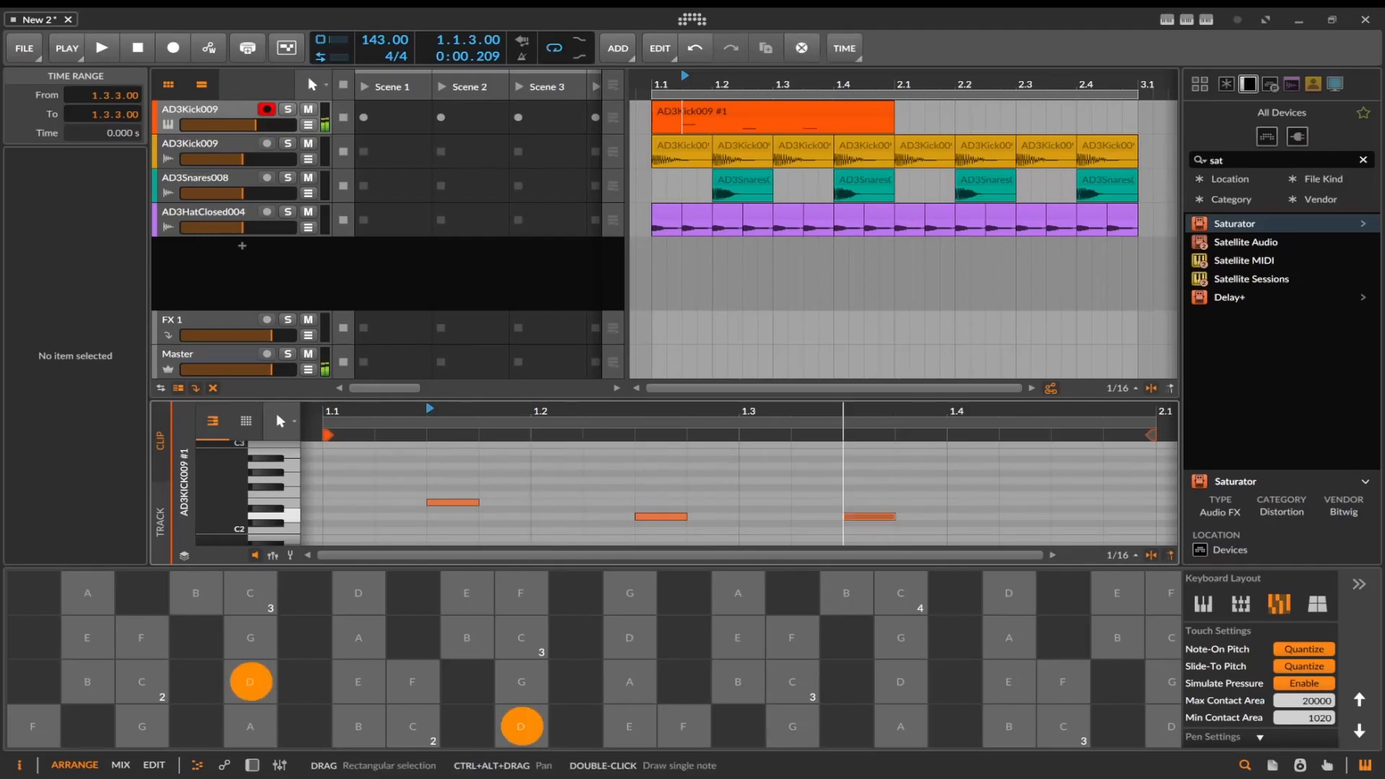
{"action": "double_click", "coordinate": [1032, 517]}
{"action": "left_click_drag", "start_coordinate": [1033, 518], "coordinate": [1049, 519]}
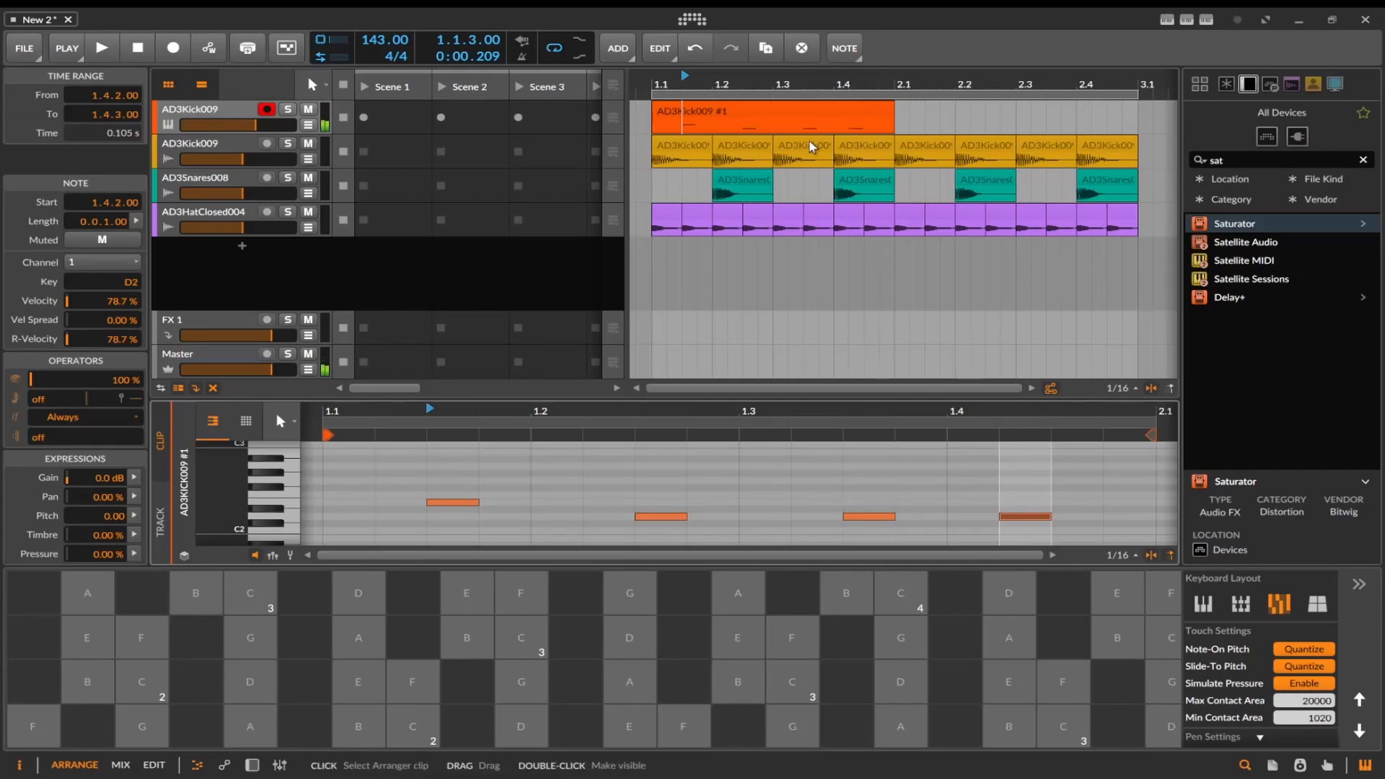
Move the play start to 1.1 and duplicate the Sampler track's one-bar clip into bar 2
{"action": "left_click", "coordinate": [819, 96]}
{"action": "left_click", "coordinate": [819, 108]}
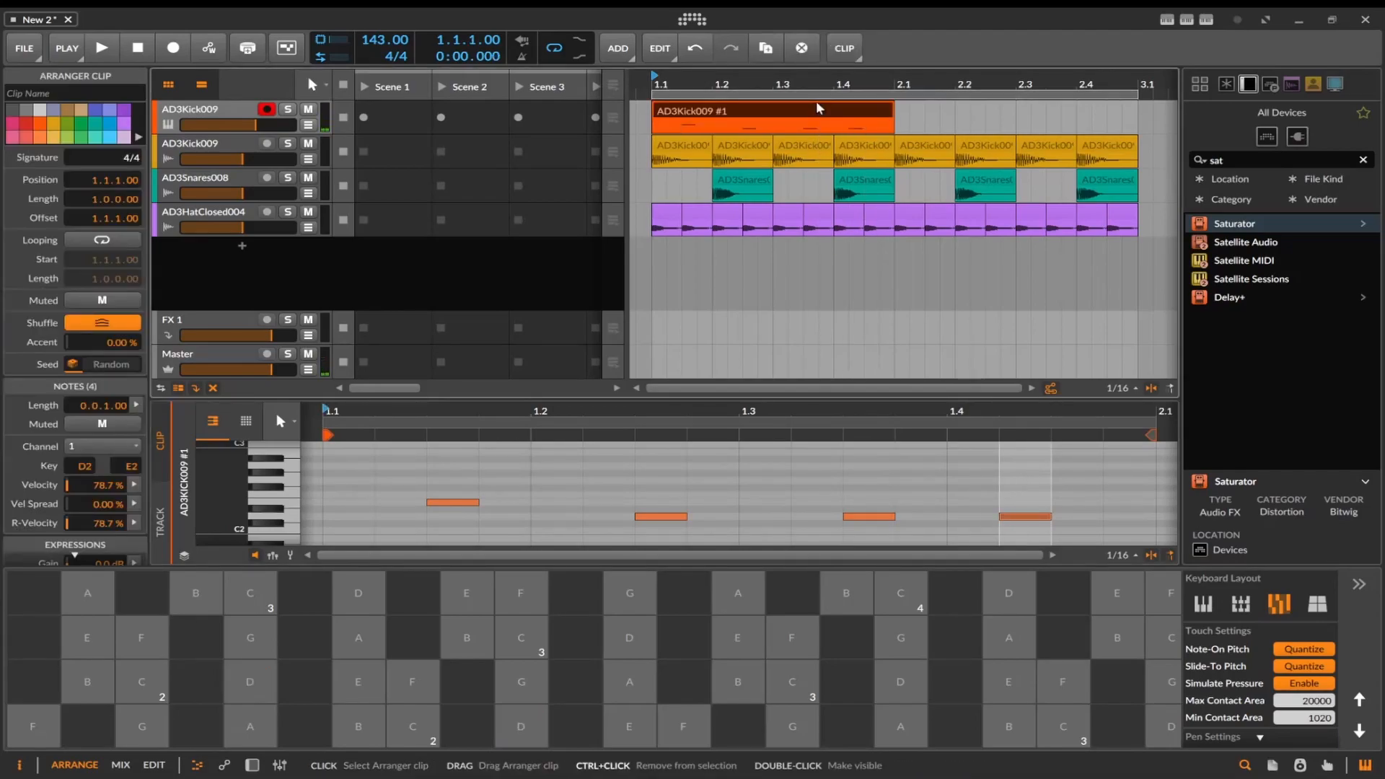
{"action": "key", "text": "ctrl+d"}
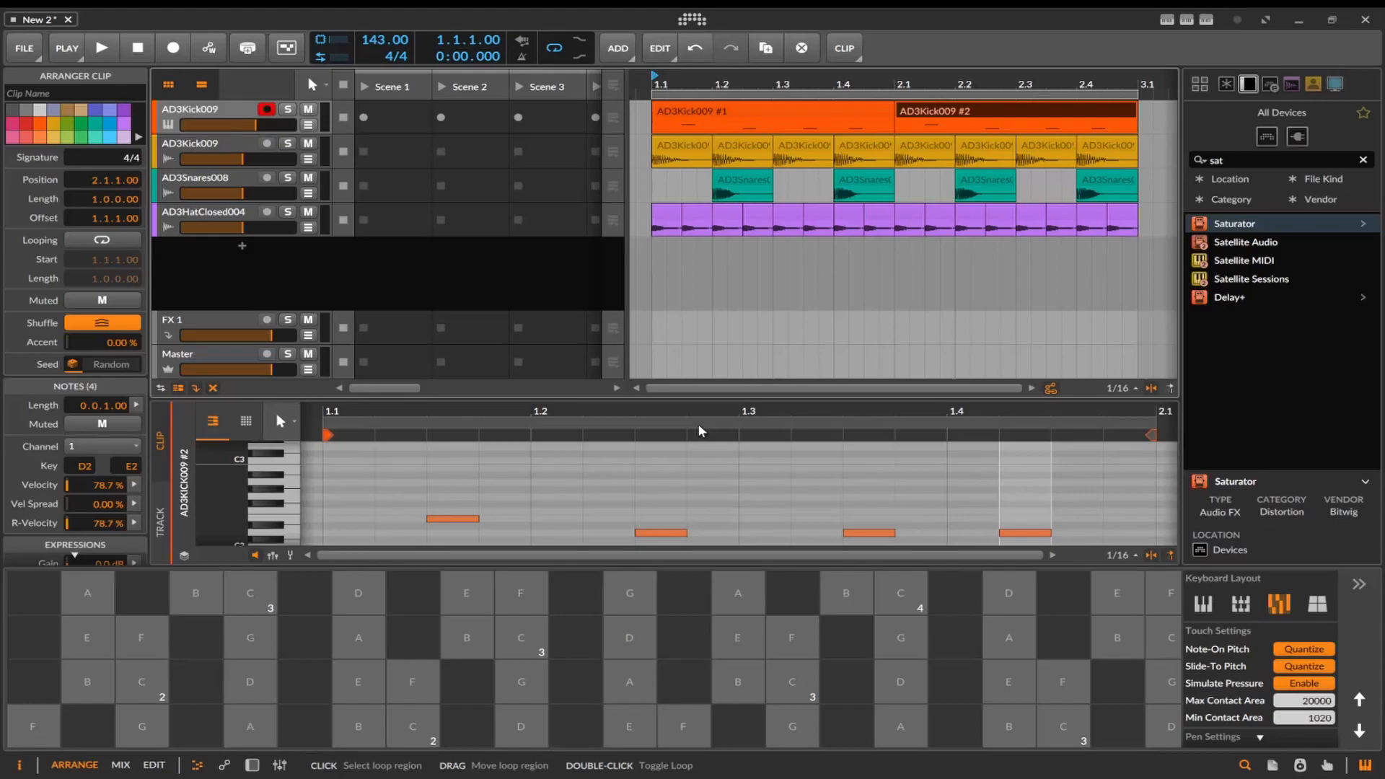
Play the loop with the Sampler clips and show the Sampler track's device chain
{"action": "key", "text": "space"}
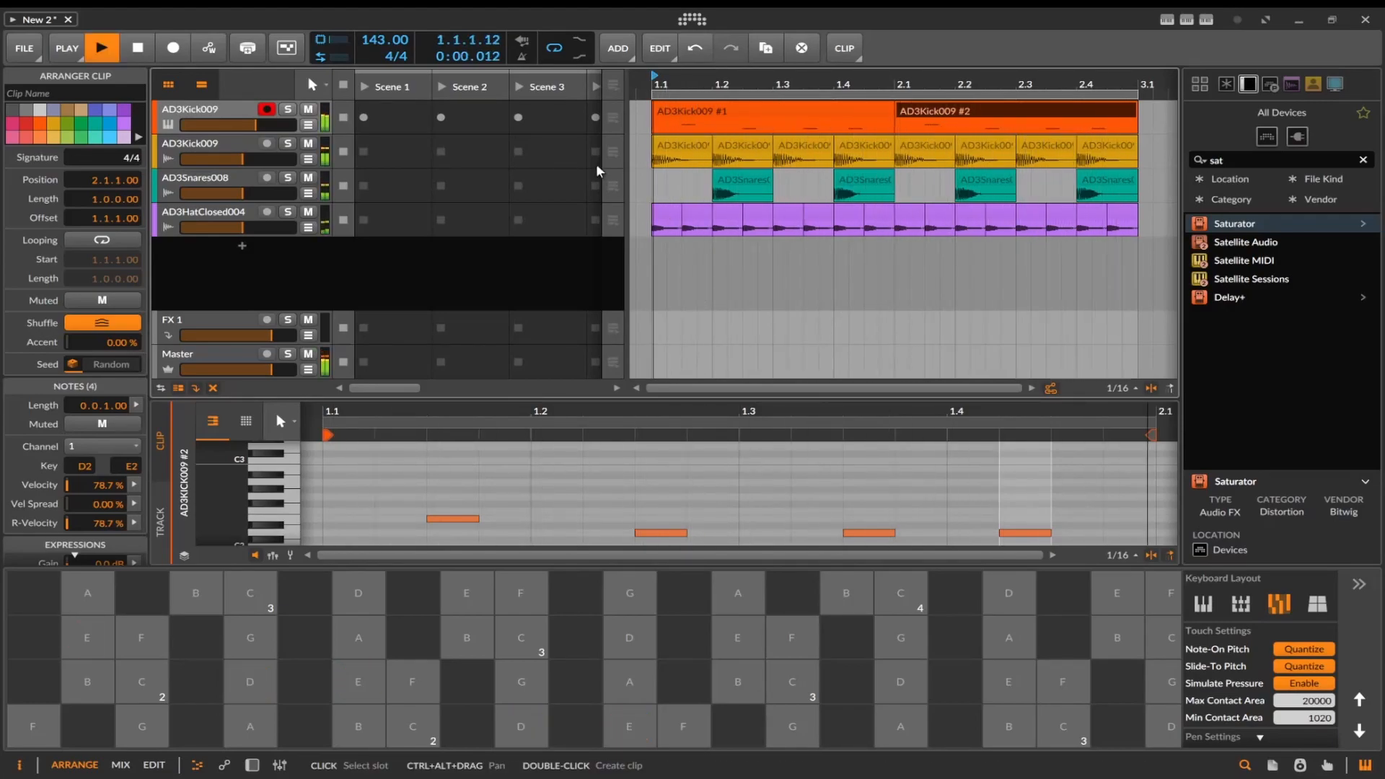
{"action": "key", "text": "d"}
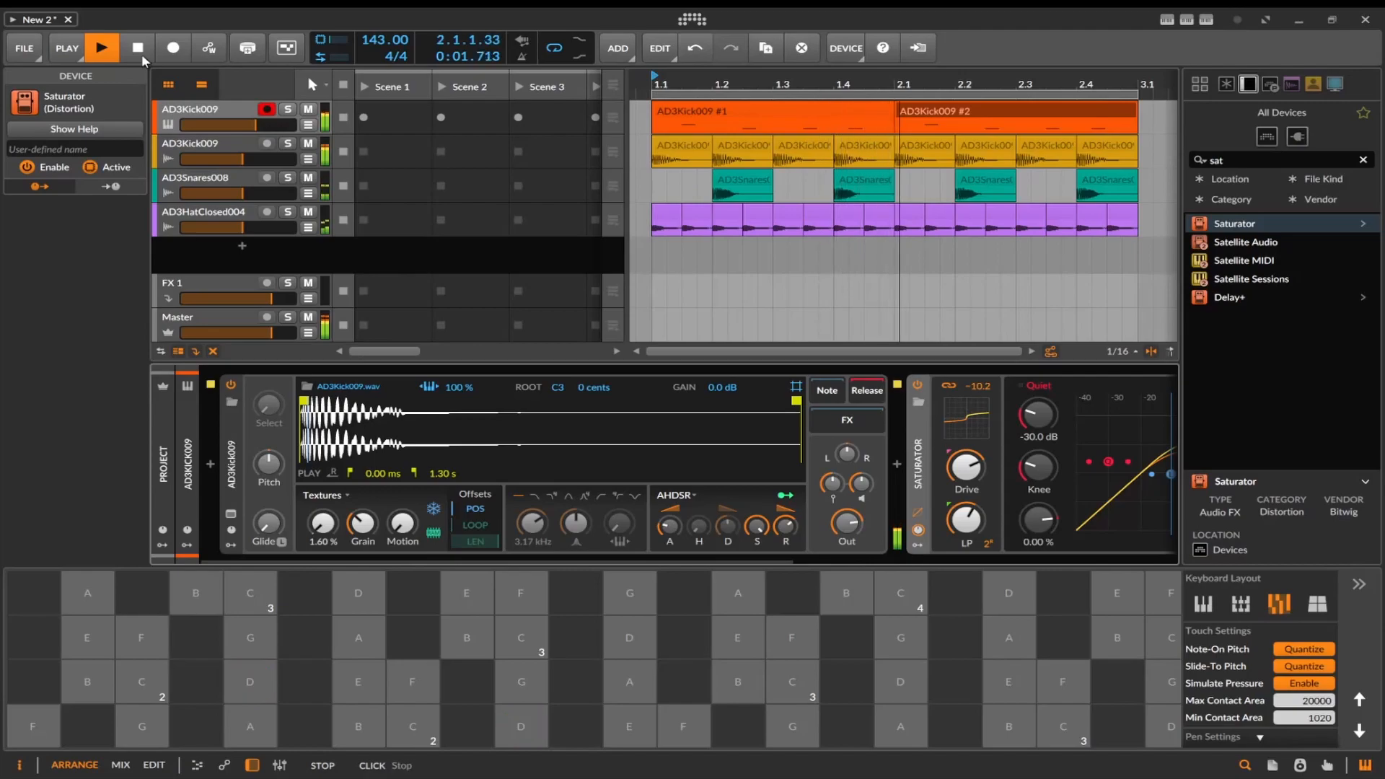
Stop playback and briefly replay the drum loop with the Sampler part from the start
{"action": "left_click", "coordinate": [141, 55]}
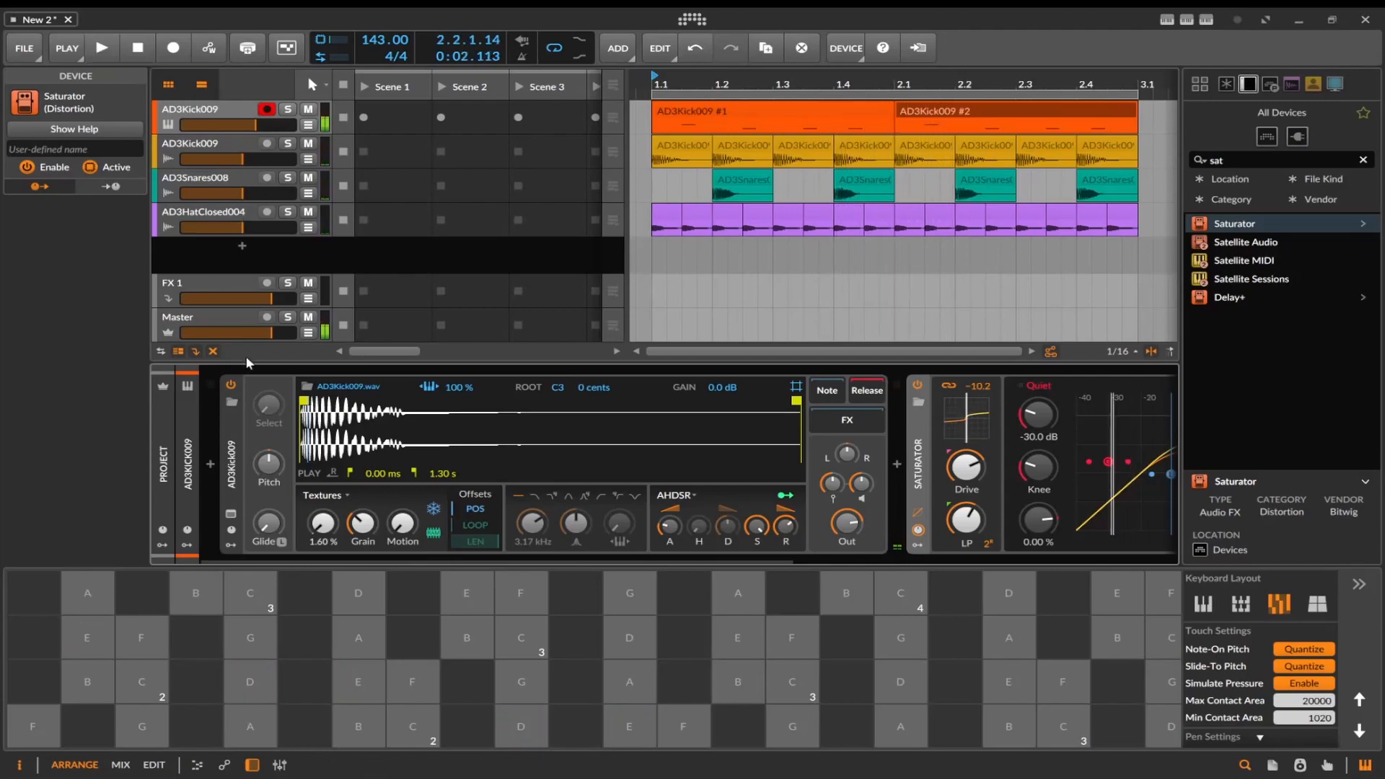
{"action": "key", "text": "space"}
{"action": "key", "text": "space"}
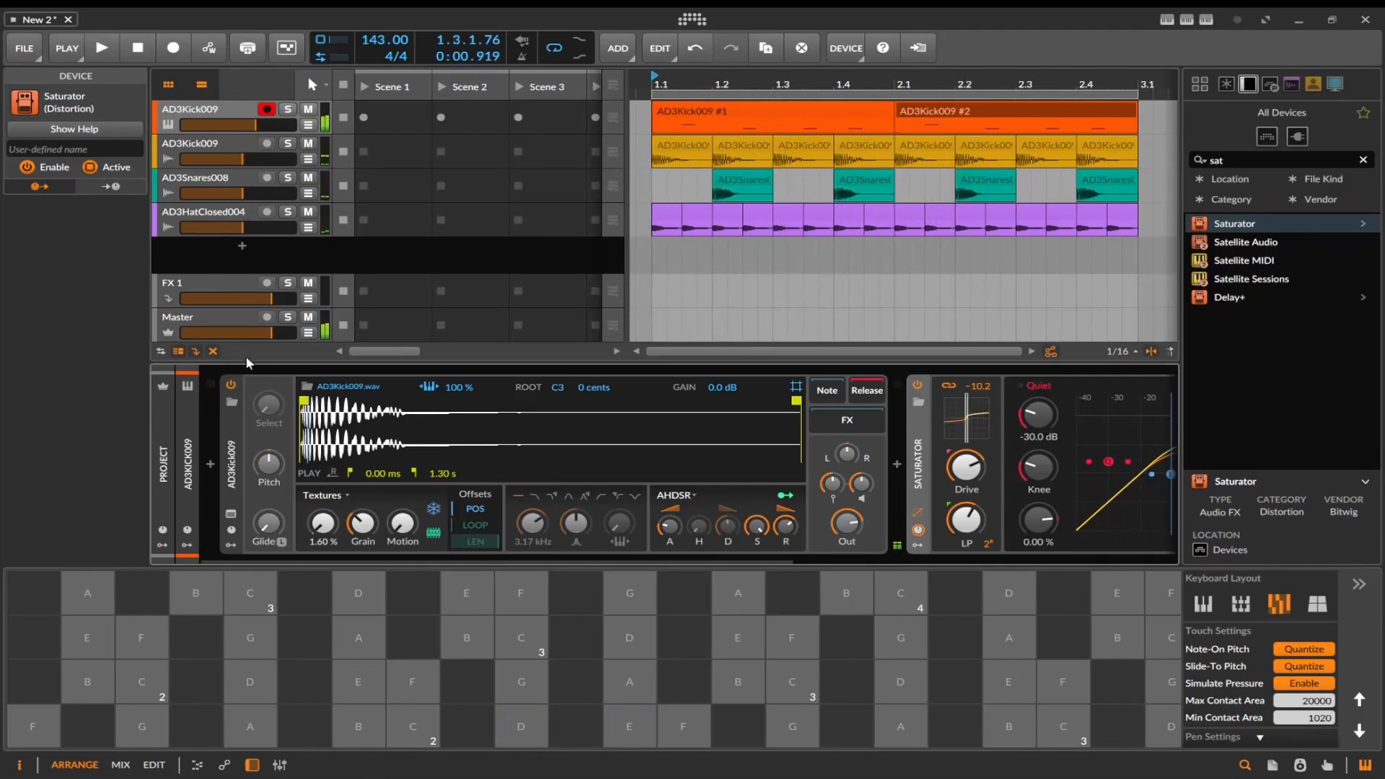
Show the file browser and add a new instrument track below the closed hi-hat track
{"action": "right_click", "coordinate": [245, 356]}
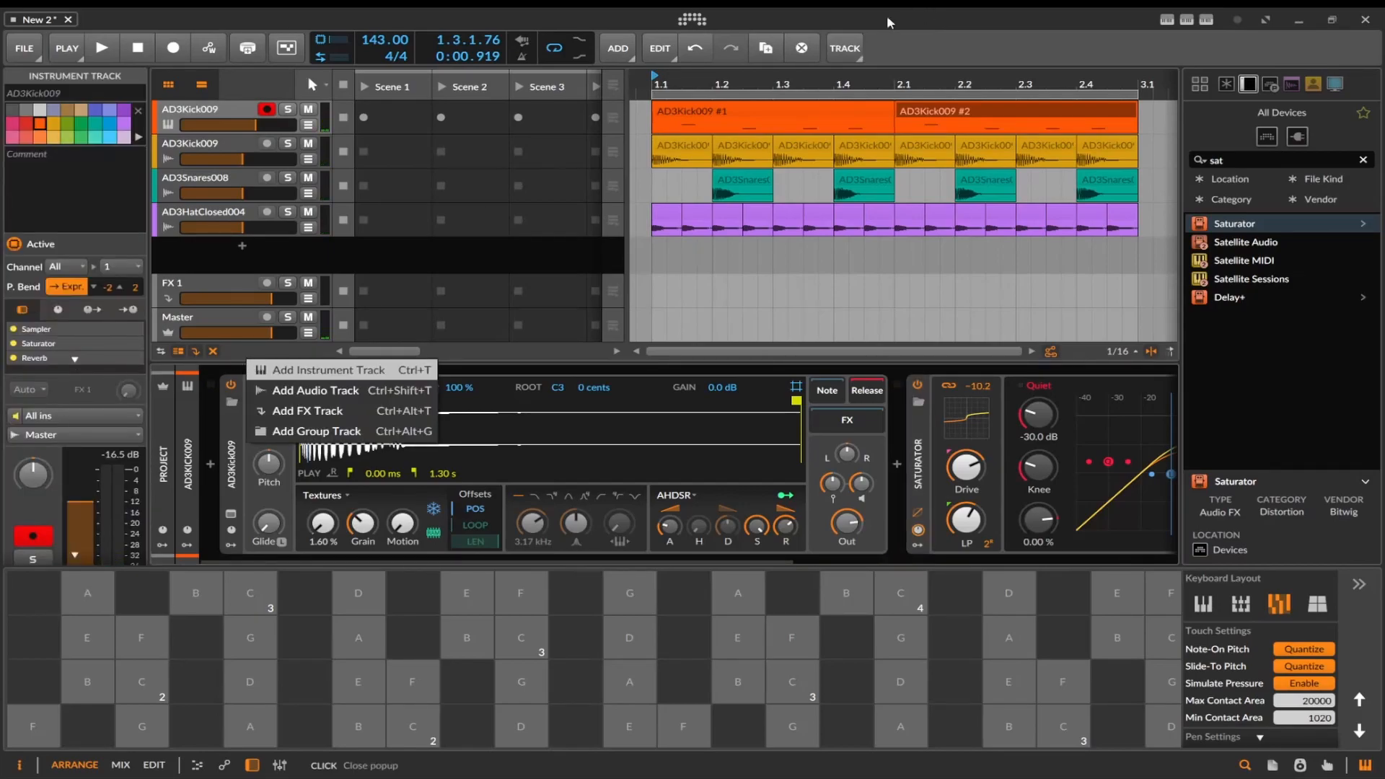
{"action": "left_click", "coordinate": [612, 258]}
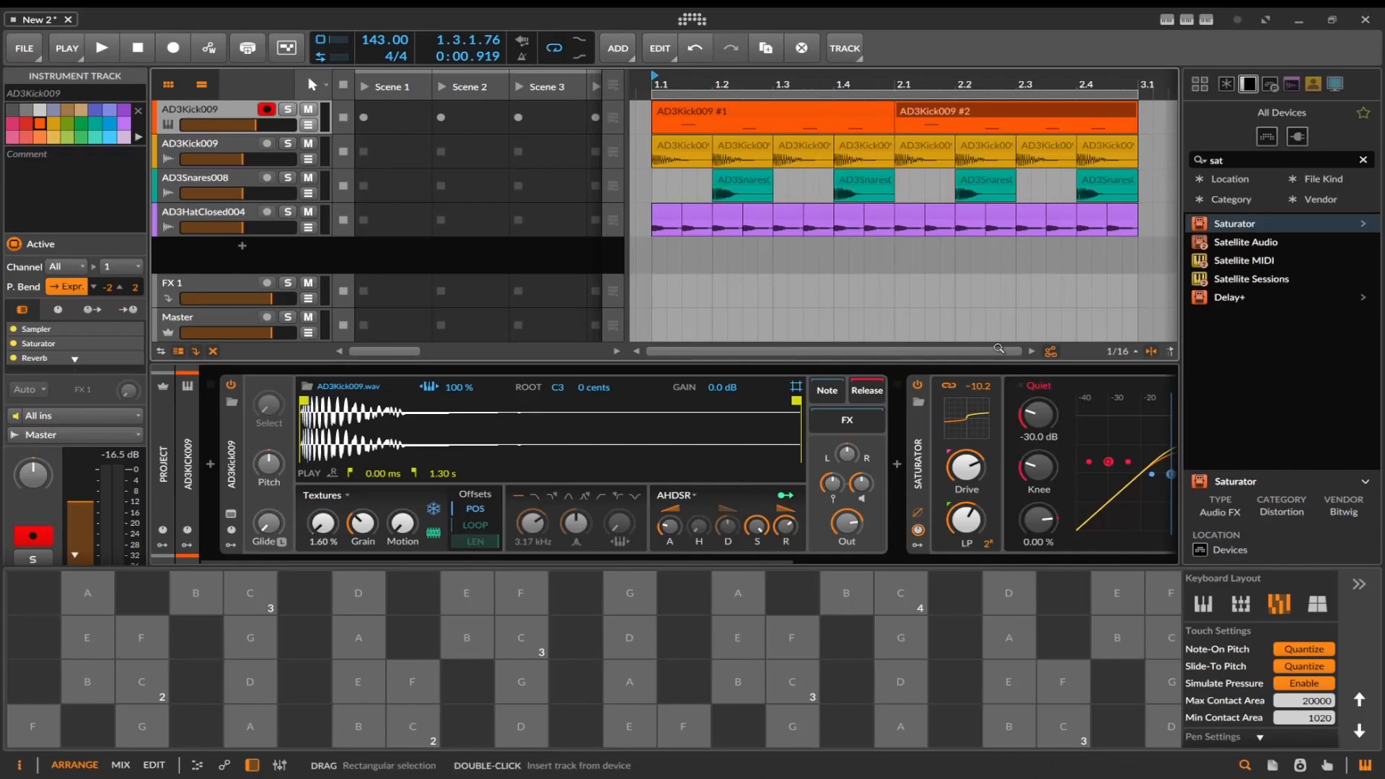
{"action": "left_click", "coordinate": [1335, 84]}
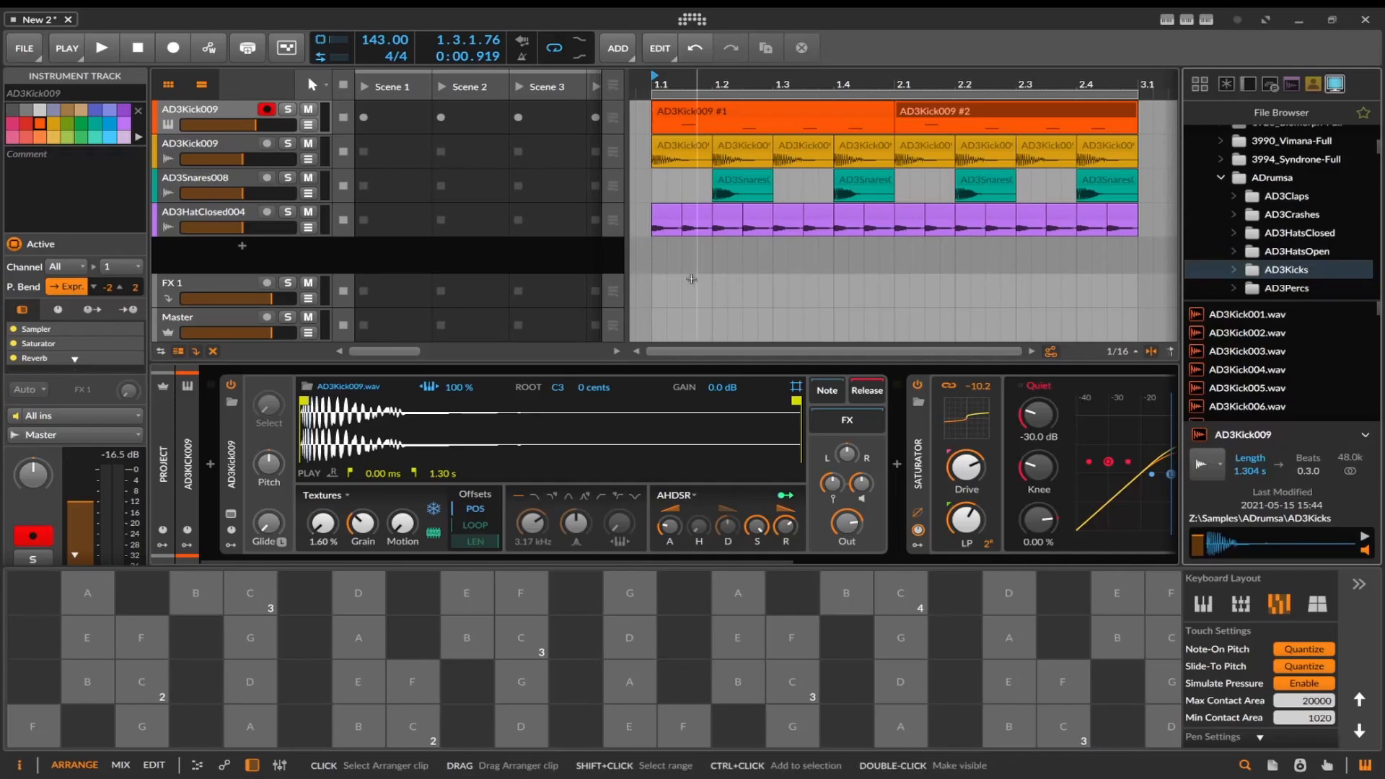
{"action": "right_click", "coordinate": [498, 251]}
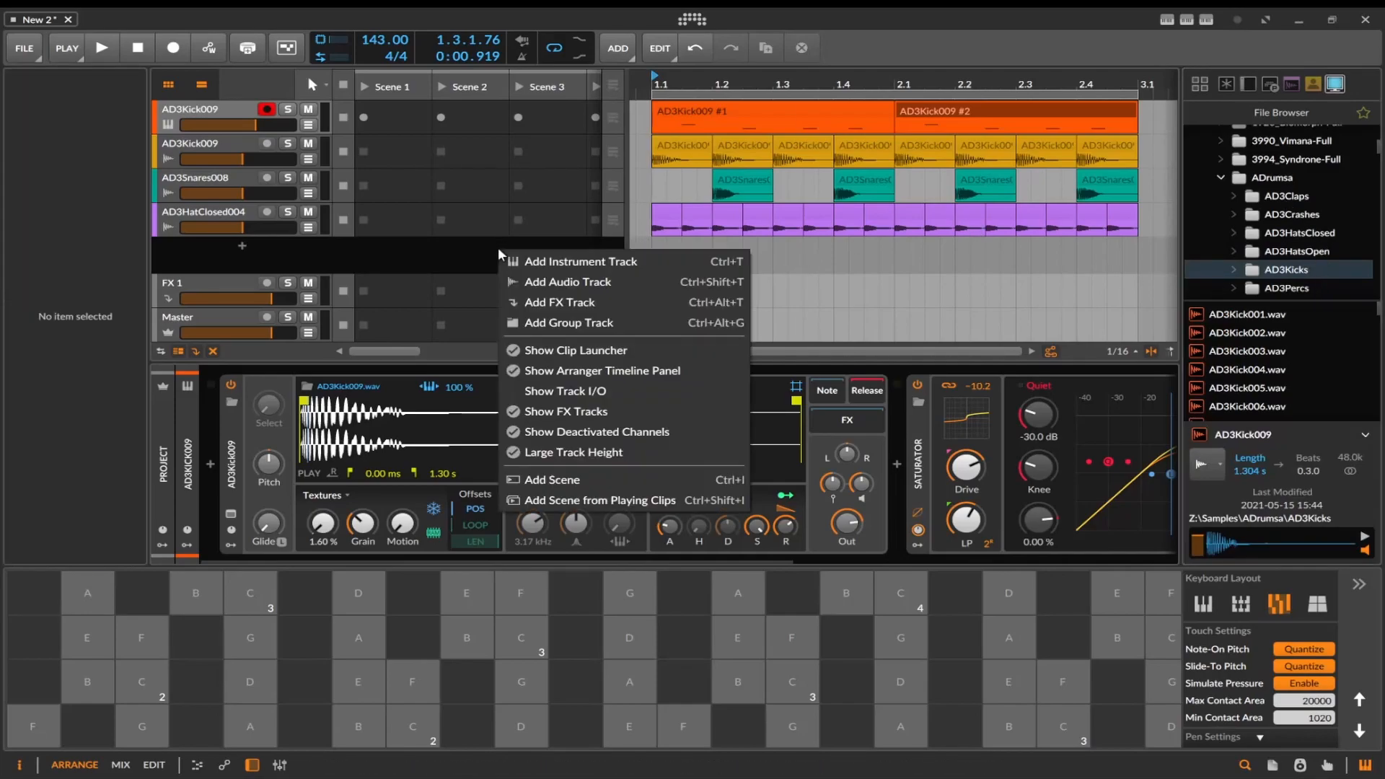
{"action": "left_click", "coordinate": [562, 261]}
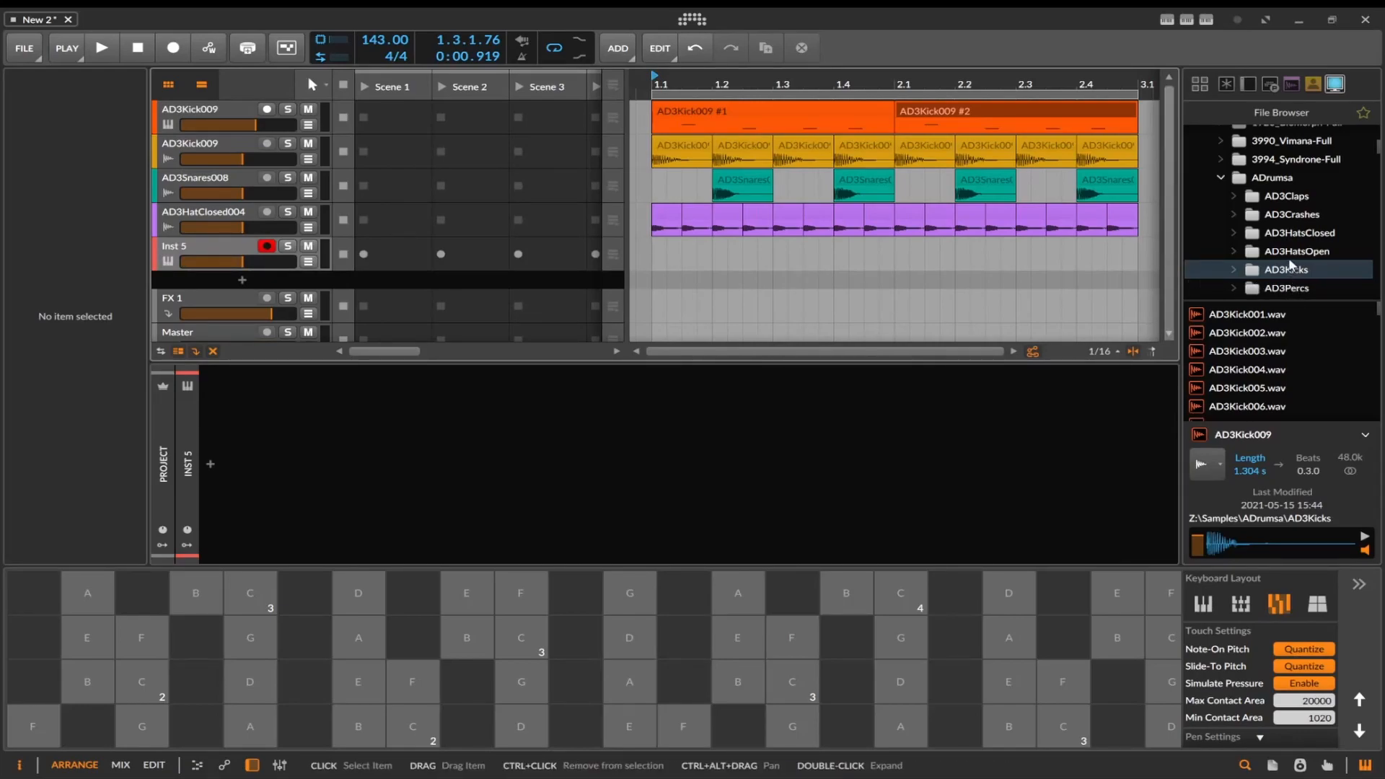
Search the instruments for "reas" and insert the Reason Rack Plugin on the new instrument track
{"action": "left_click", "coordinate": [210, 246]}
{"action": "left_click", "coordinate": [286, 451]}
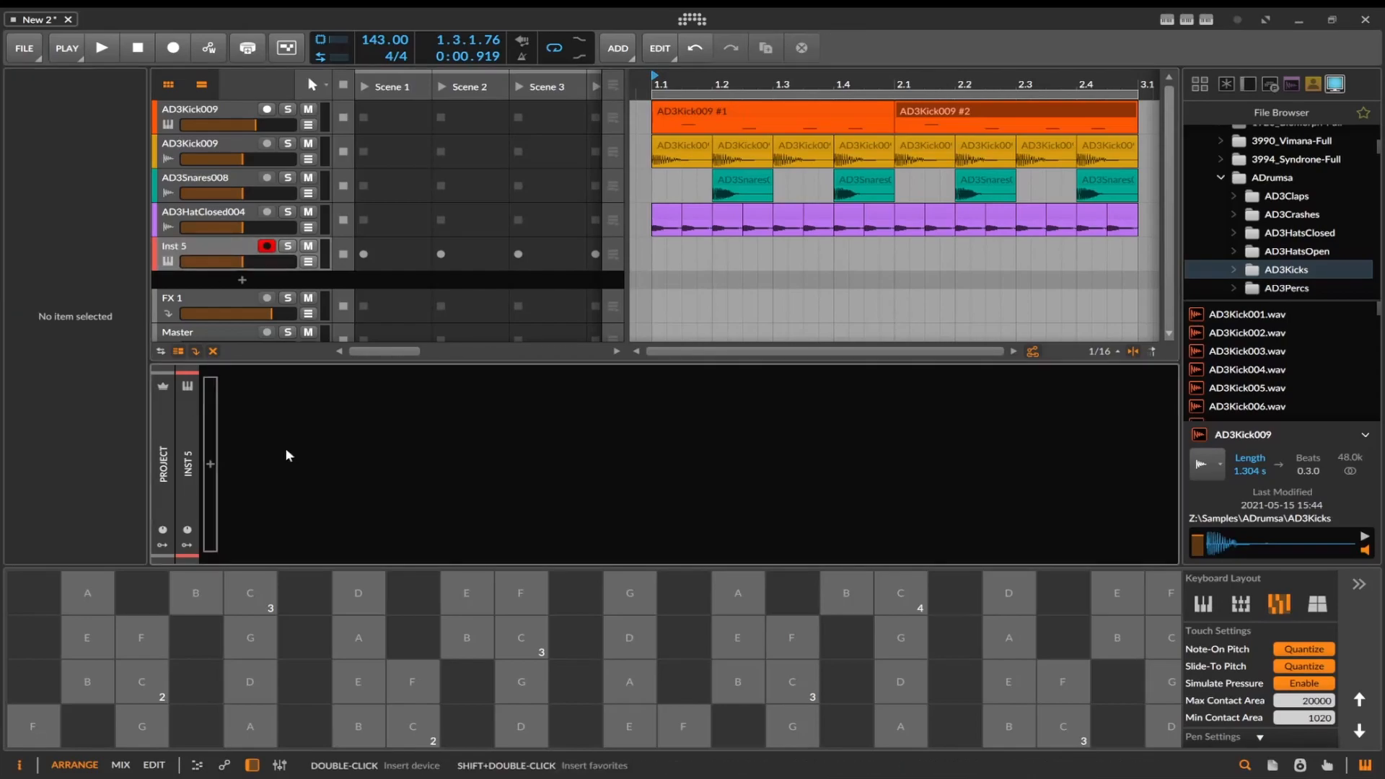
{"action": "double_click", "coordinate": [221, 464]}
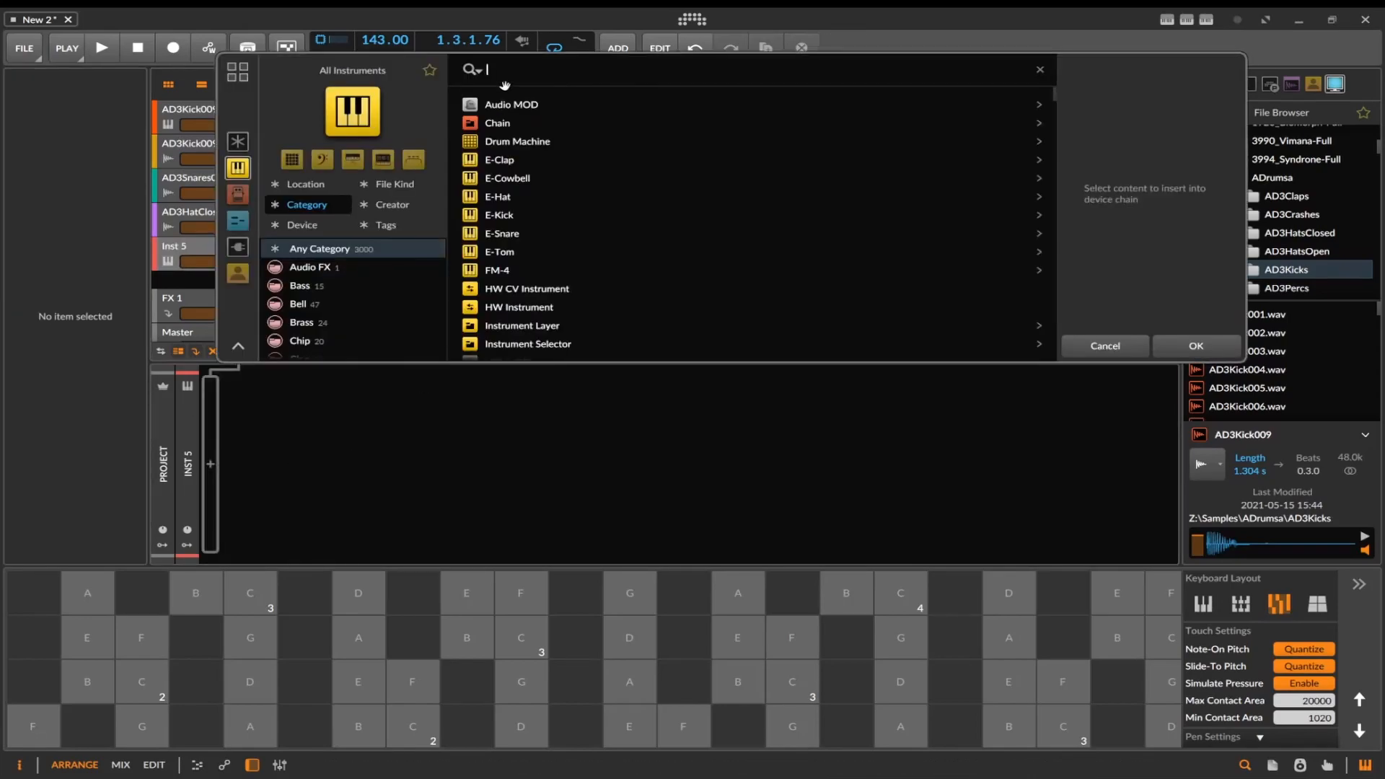
{"action": "type", "text": "rea"}
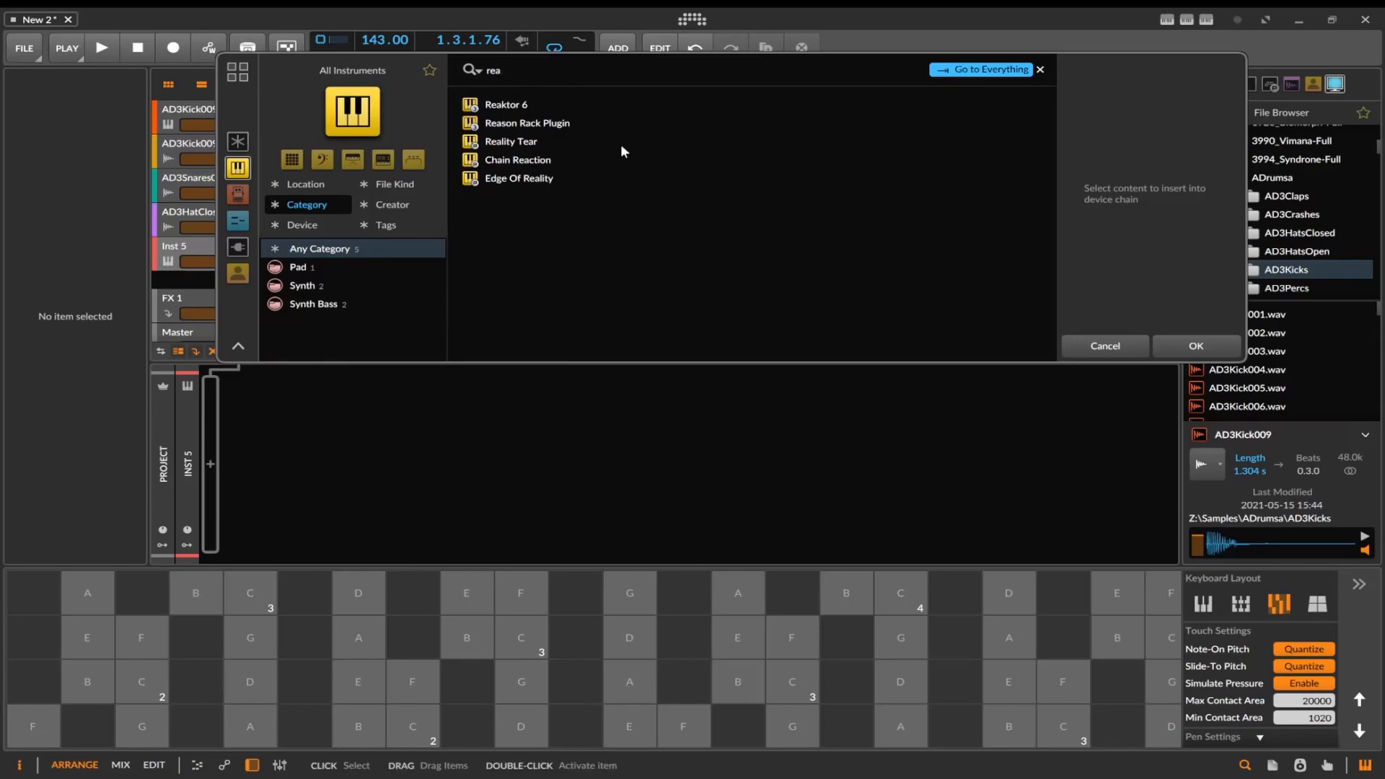
{"action": "type", "text": "s"}
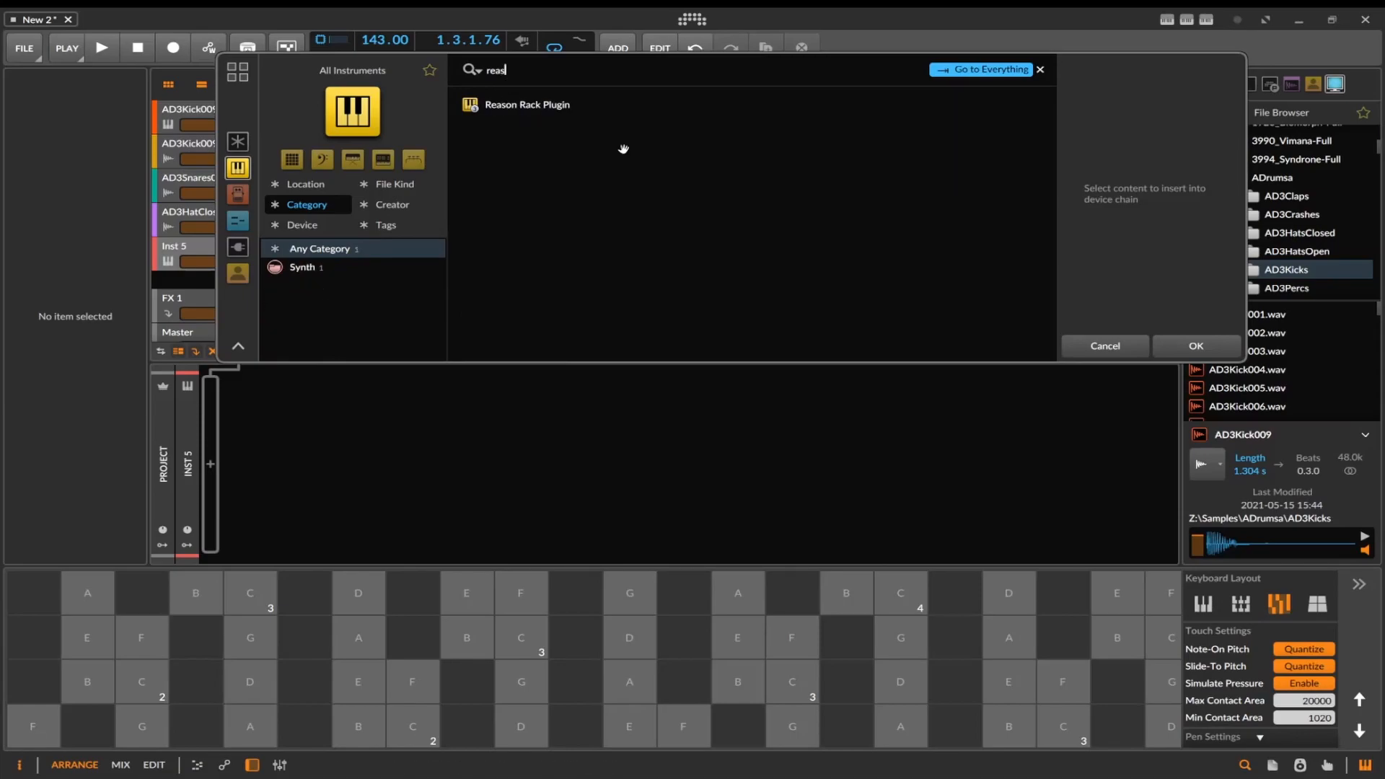
{"action": "double_click", "coordinate": [484, 105]}
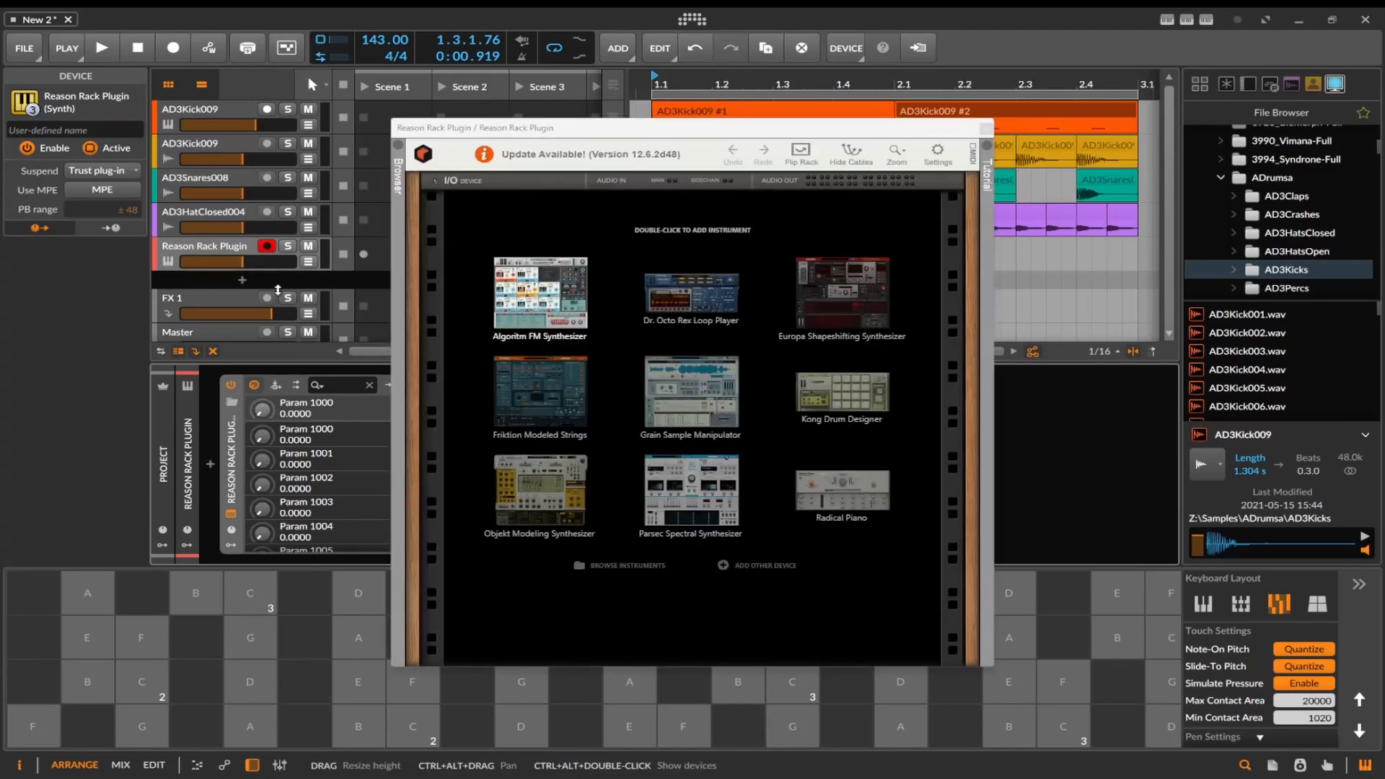
Add a Grain Sample Manipulator to the rack and reset the device to its initial patch
{"action": "left_click", "coordinate": [398, 153]}
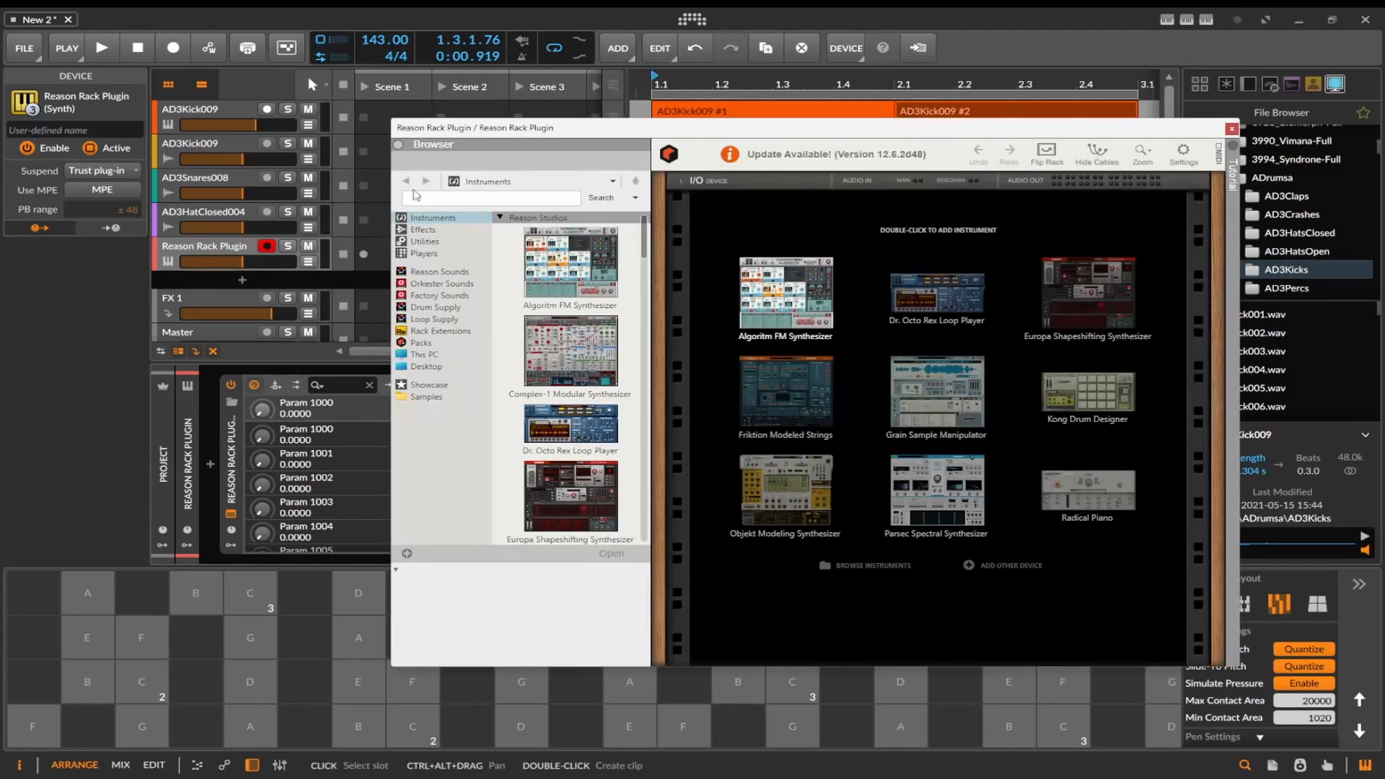
{"action": "scroll", "coordinate": [570, 314], "scroll_direction": "down", "scroll_amount": 3}
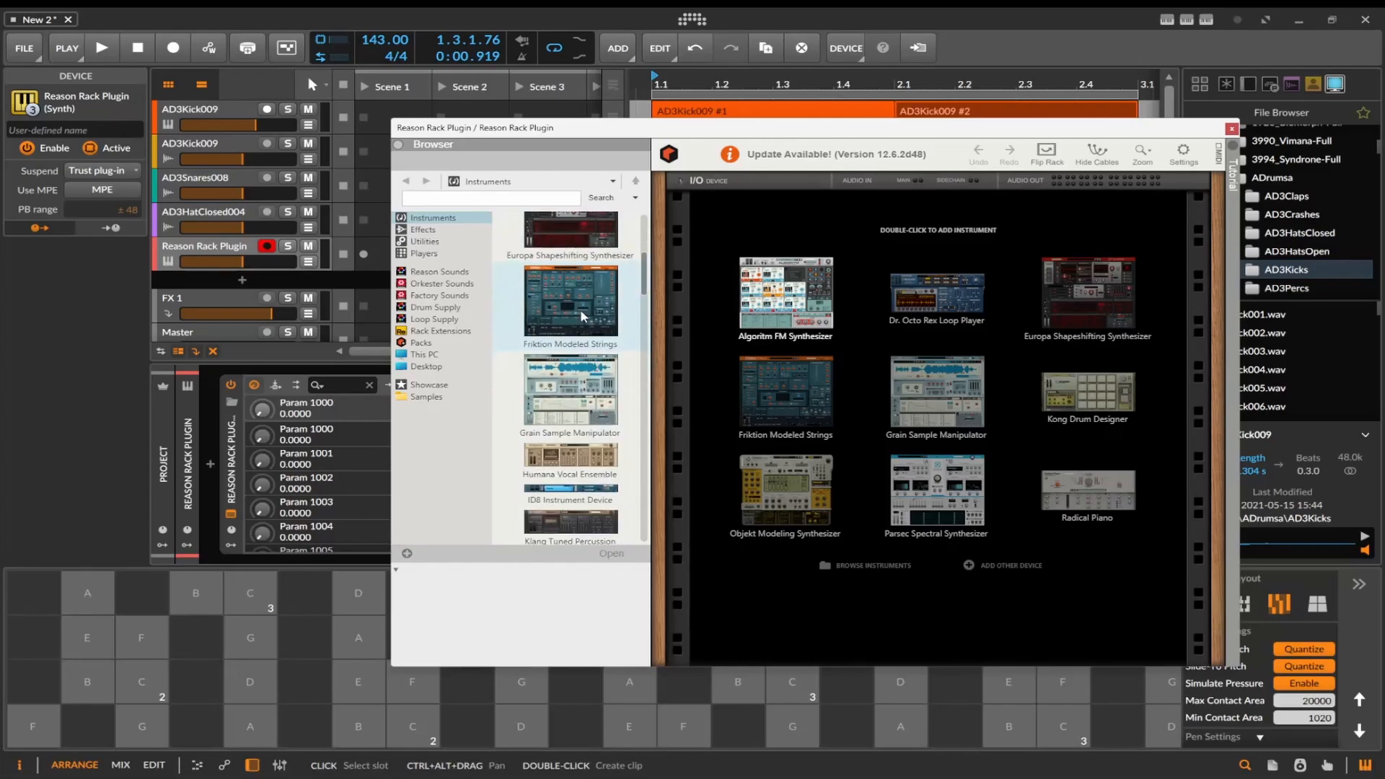
{"action": "left_click_drag", "start_coordinate": [597, 353], "coordinate": [745, 372]}
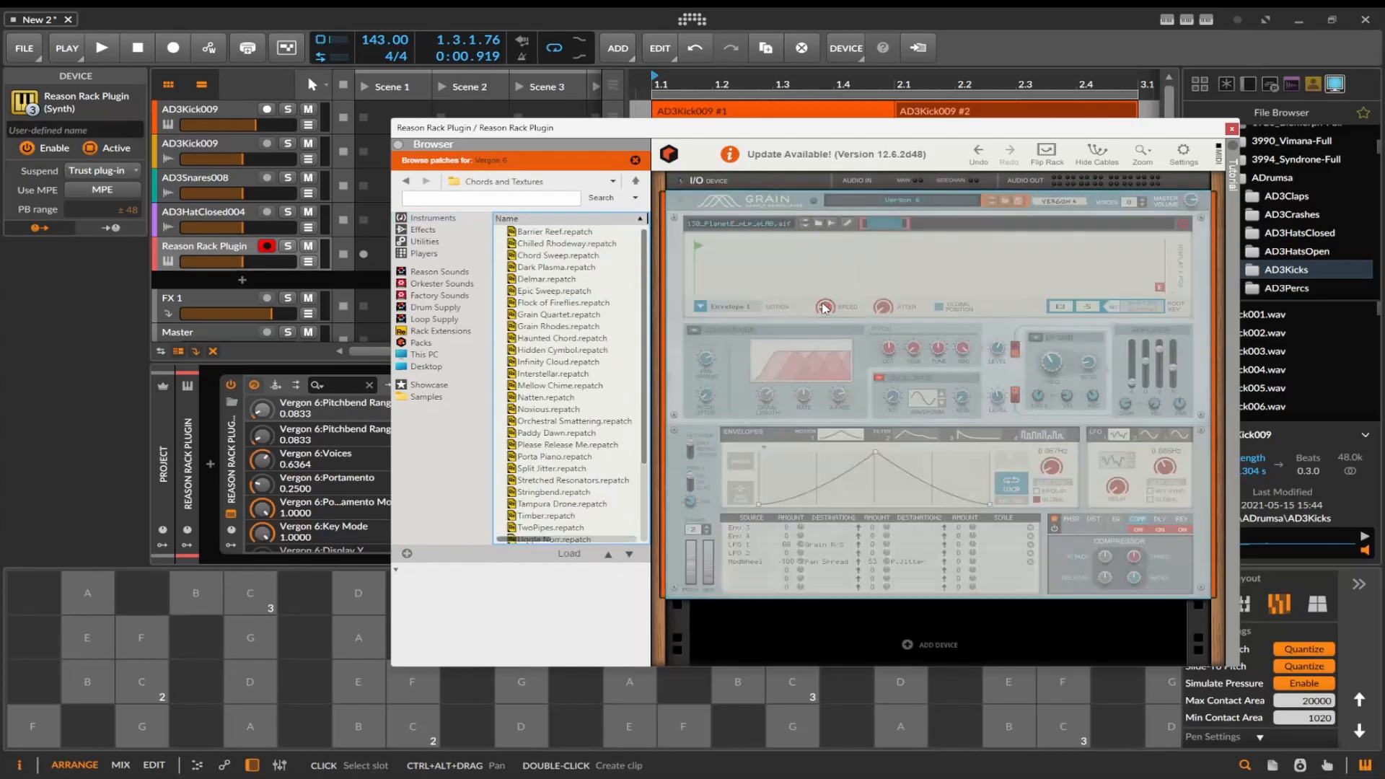
{"action": "right_click", "coordinate": [880, 281]}
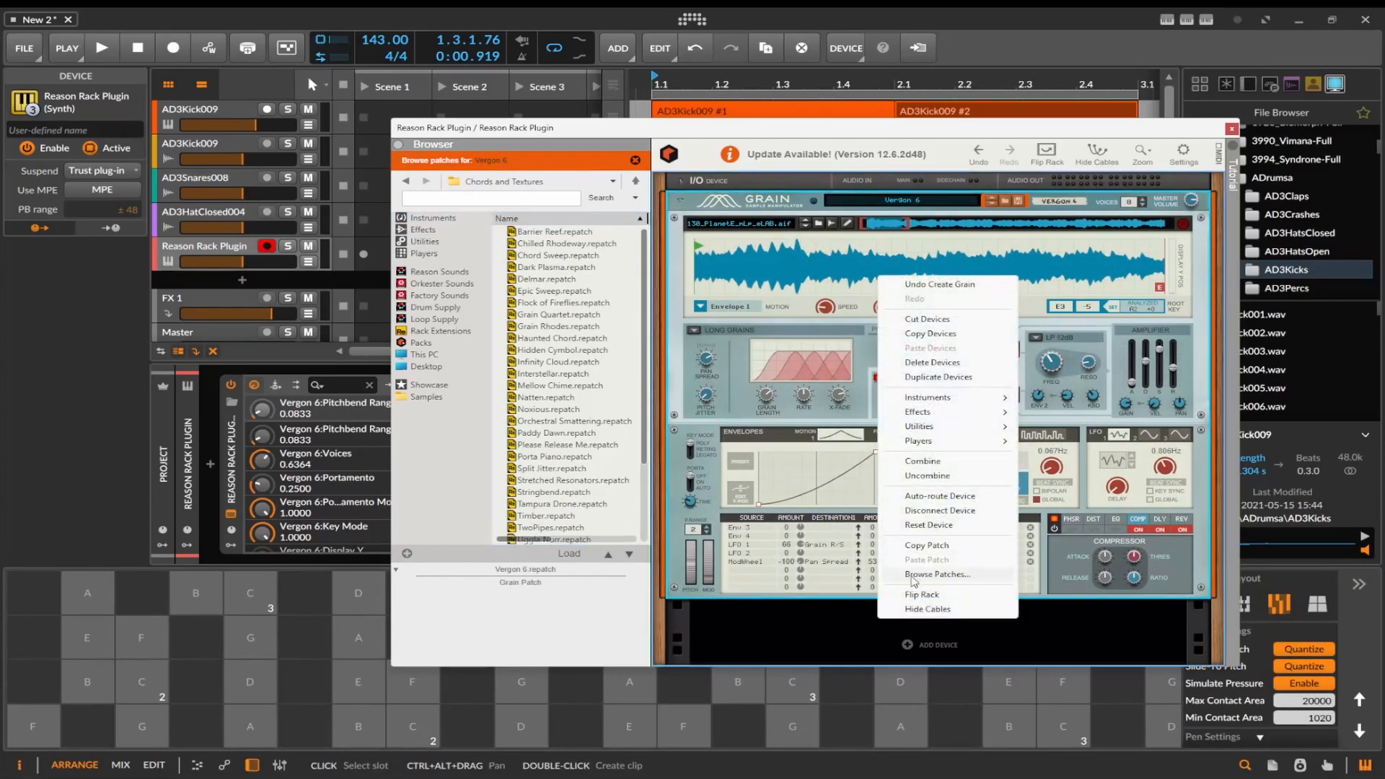
{"action": "left_click", "coordinate": [941, 526]}
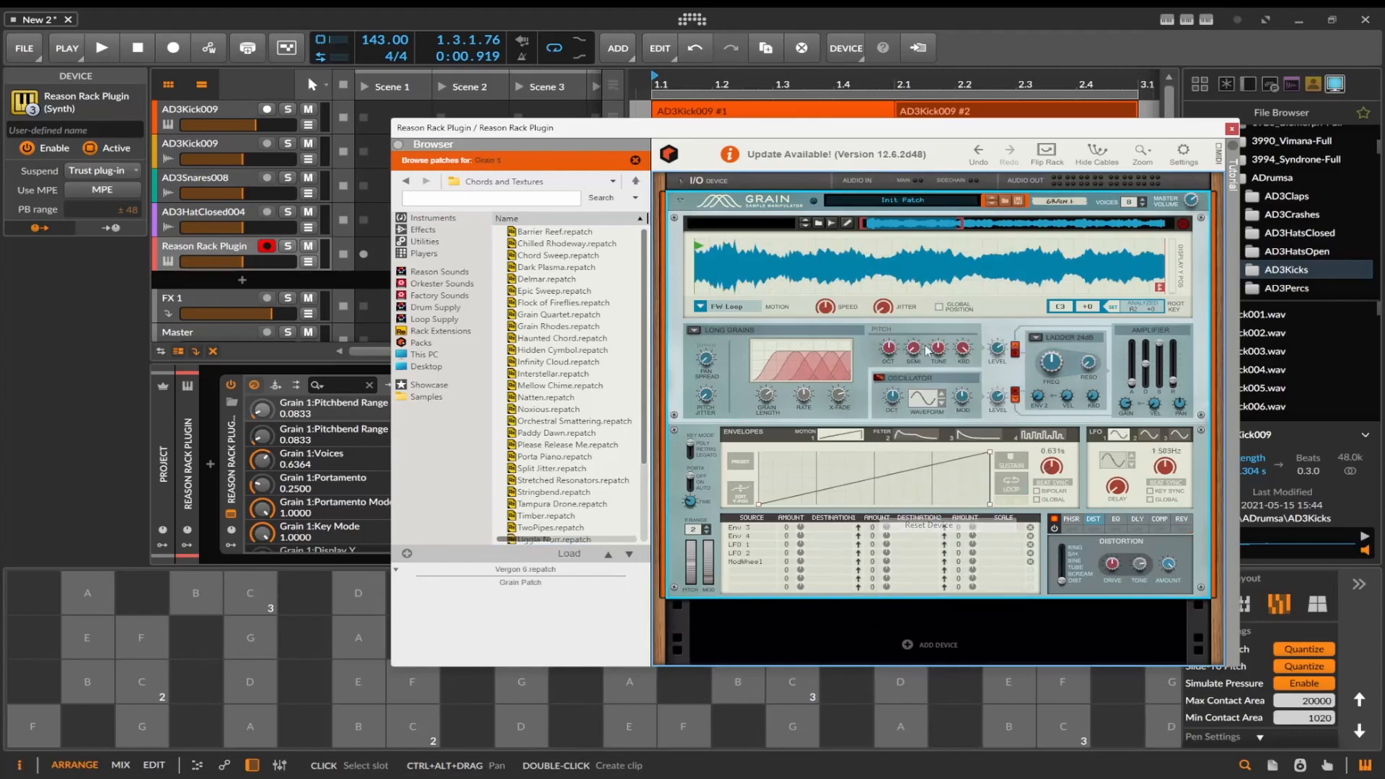
Hide the rack's browser, reposition the plug-in window, and load AD3Snares008.wav from the AD3Snares folder into Grain
{"action": "left_click_drag", "start_coordinate": [931, 133], "coordinate": [620, 132]}
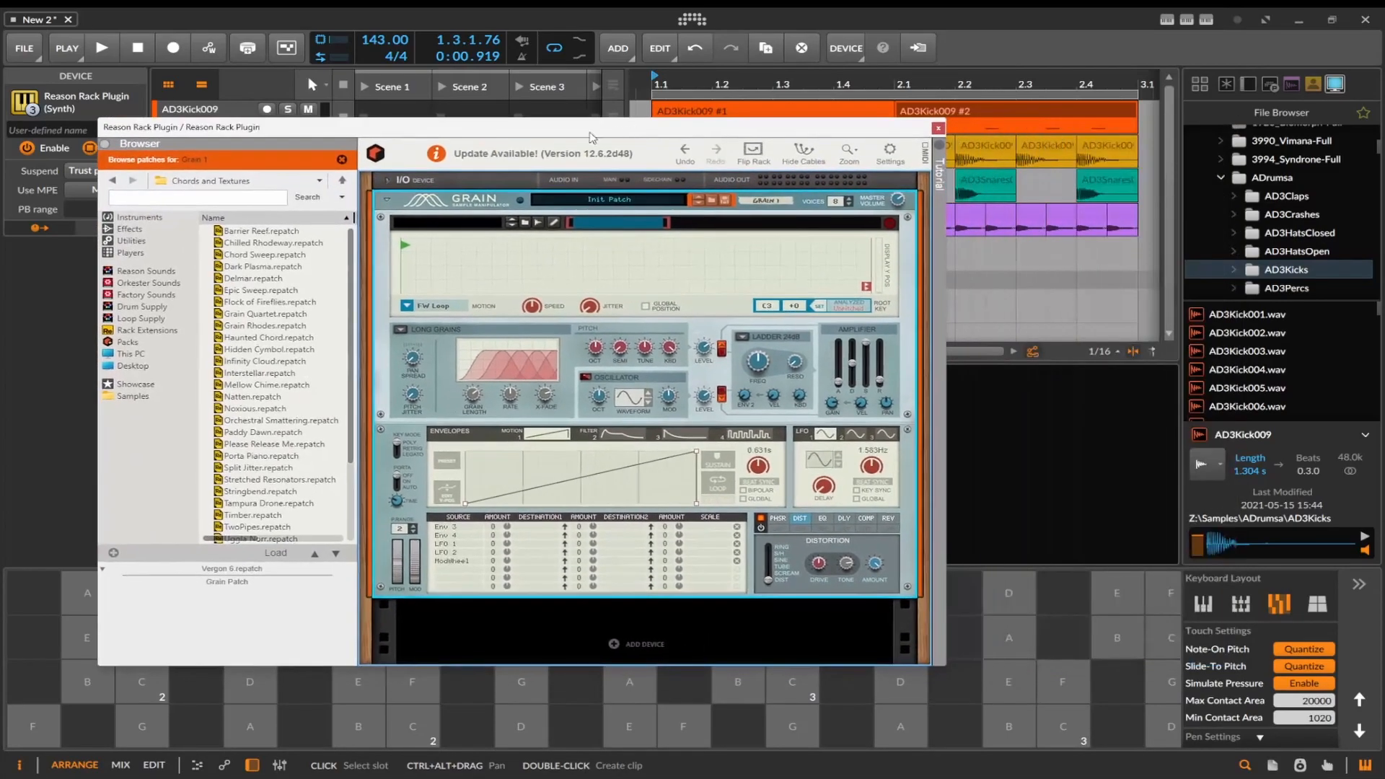
{"action": "left_click", "coordinate": [105, 145]}
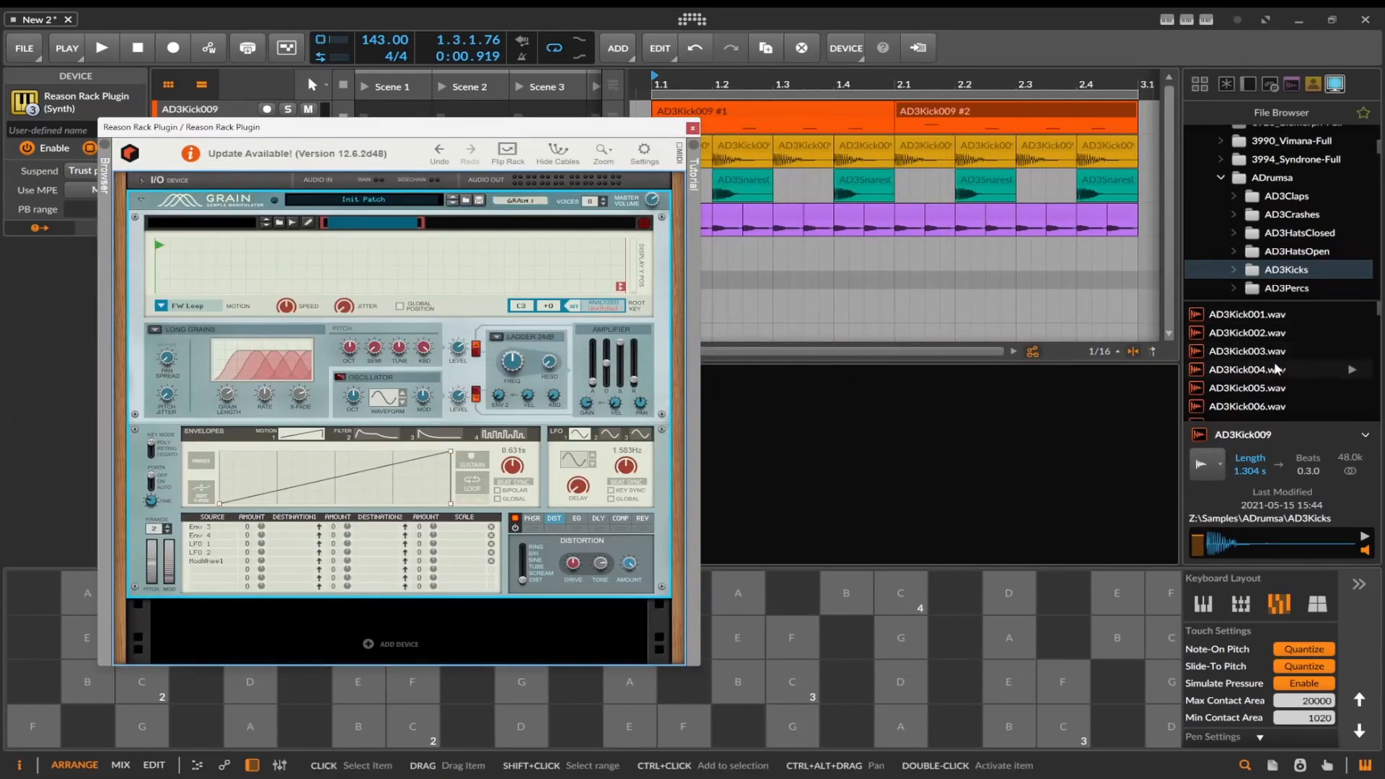
{"action": "left_click_drag", "start_coordinate": [584, 132], "coordinate": [604, 242]}
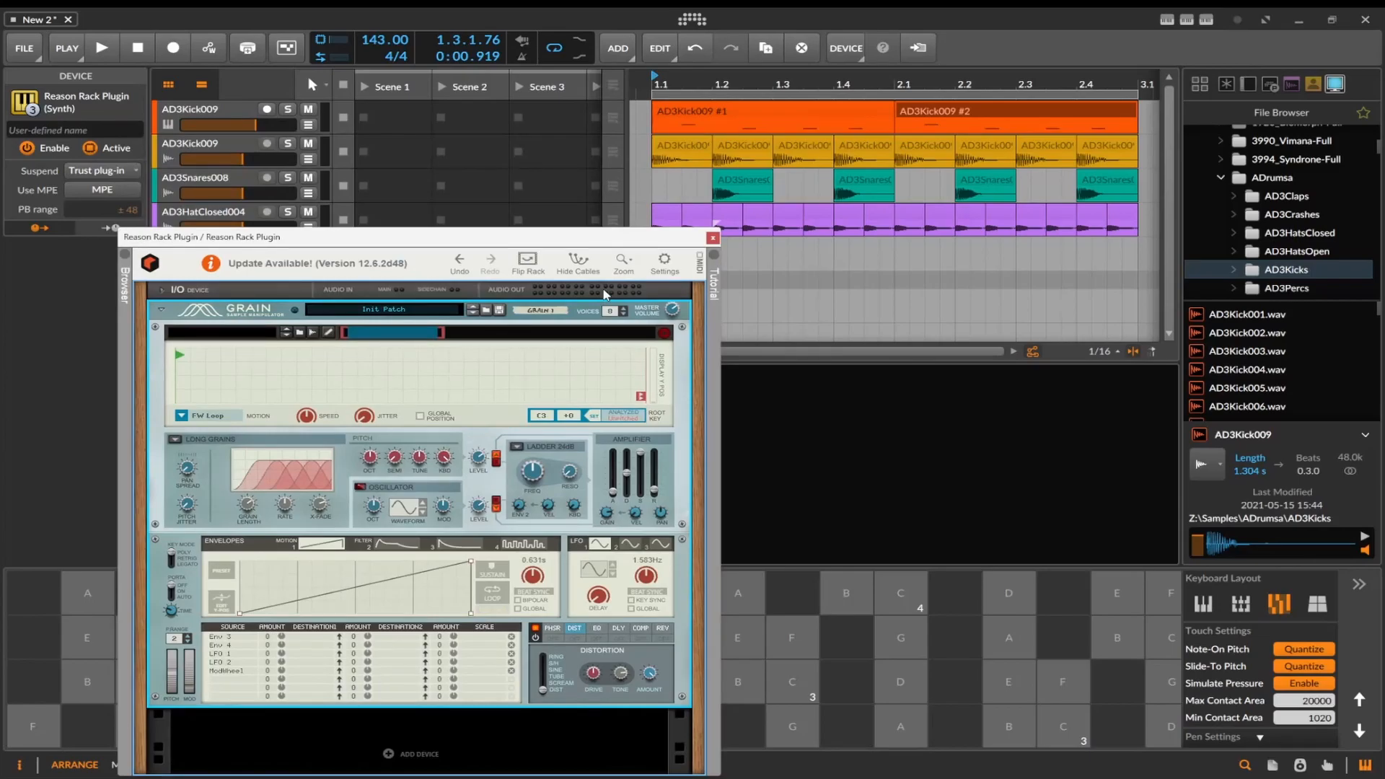
{"action": "left_click_drag", "start_coordinate": [605, 237], "coordinate": [817, 121]}
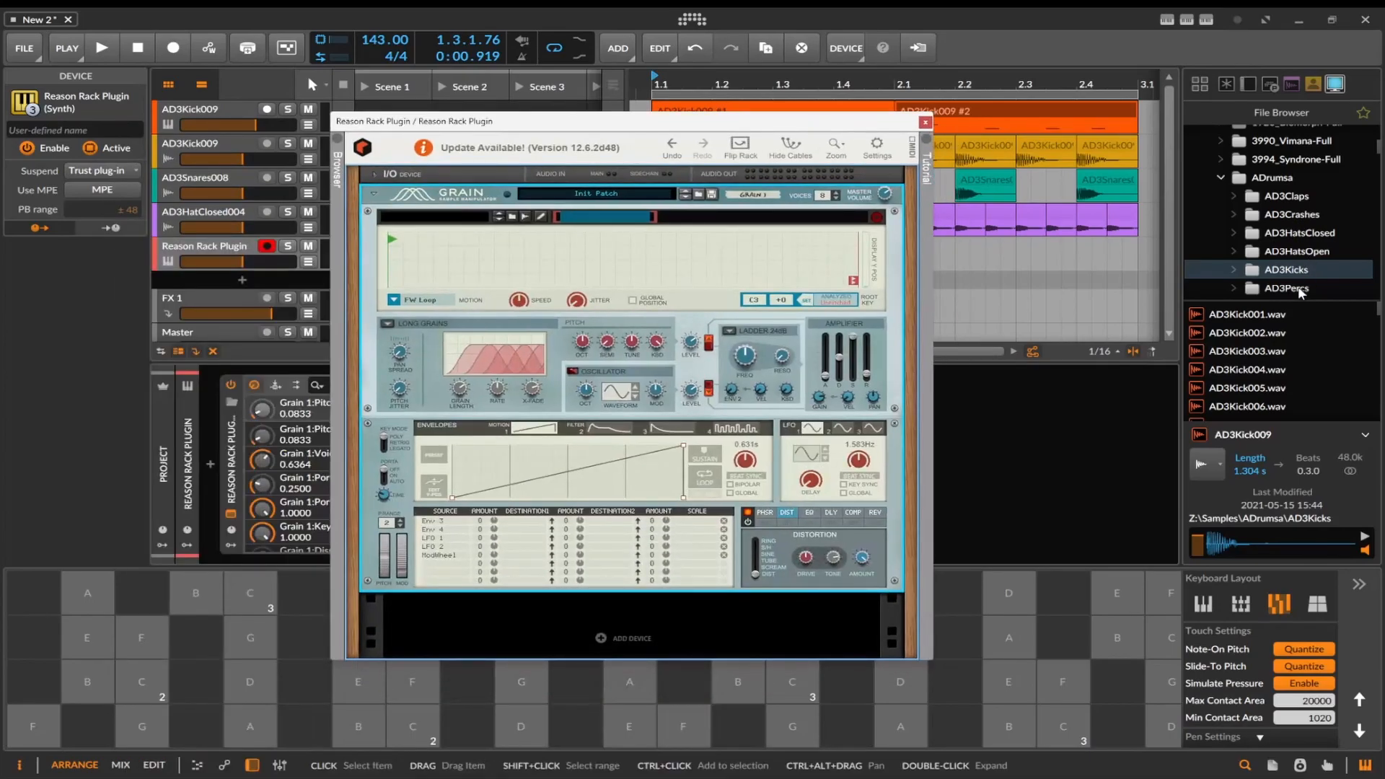
{"action": "scroll", "coordinate": [1296, 284], "scroll_direction": "down", "scroll_amount": 3}
{"action": "left_click", "coordinate": [1296, 253]}
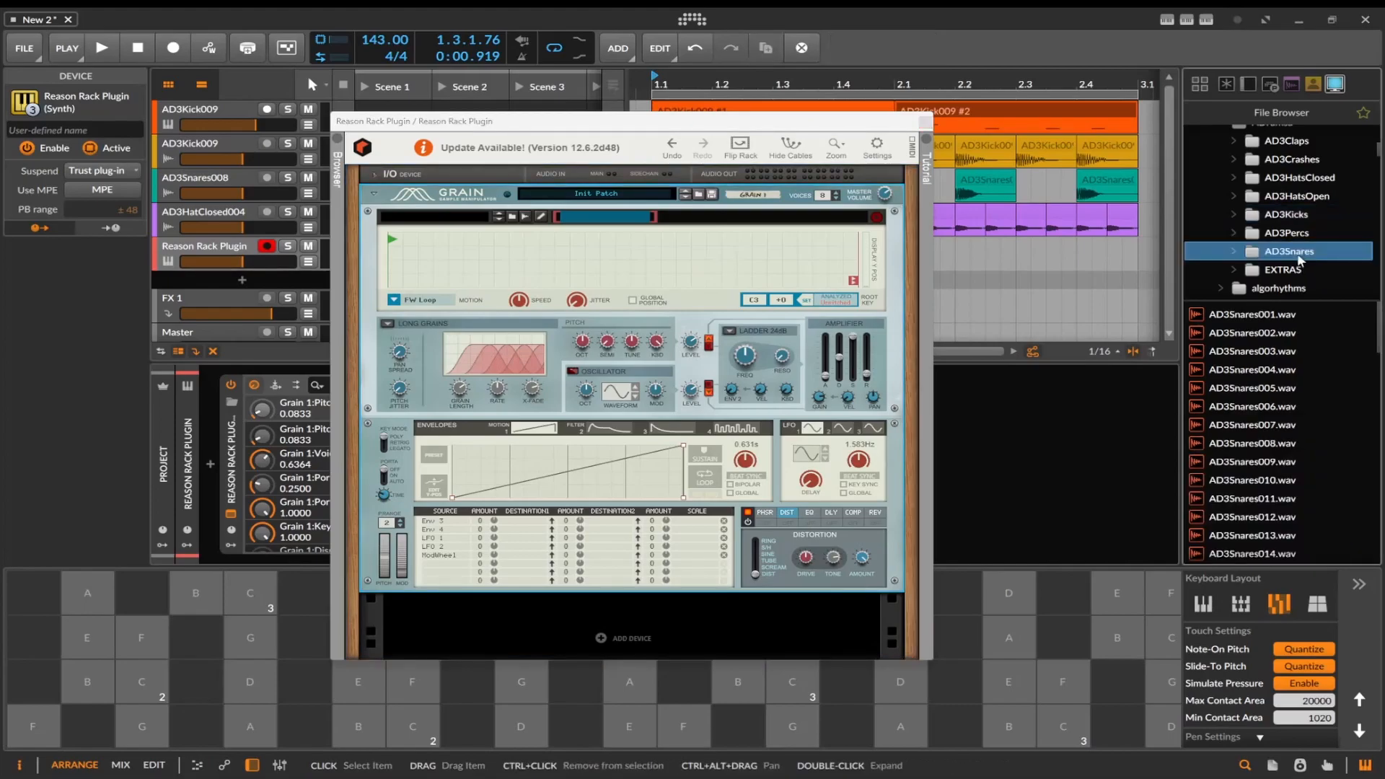
{"action": "left_click_drag", "start_coordinate": [1283, 443], "coordinate": [552, 261]}
{"action": "mouse_move", "coordinate": [577, 347]}
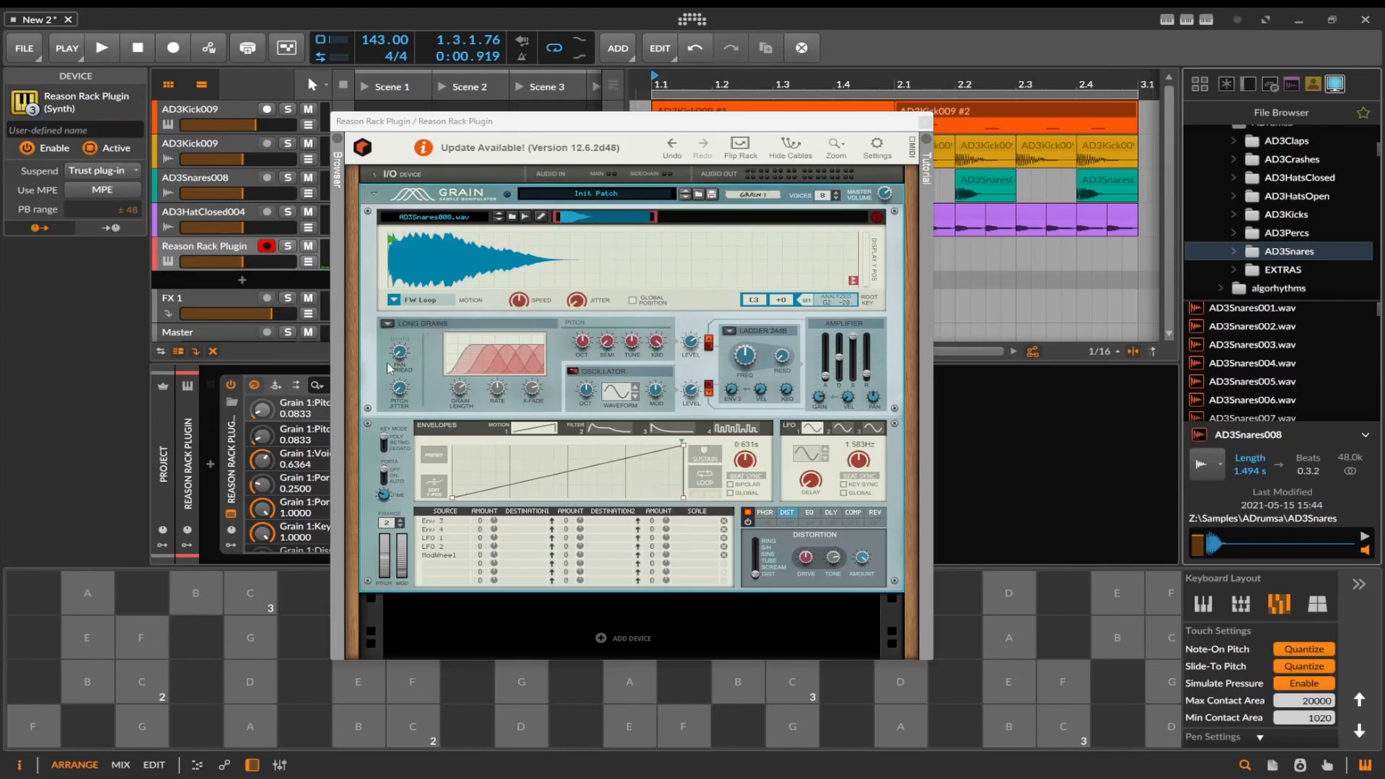
Switch Grain's playback algorithm from Long Grains to Spectral Grains and adjust its Snap and formant controls
{"action": "left_click_drag", "start_coordinate": [401, 357], "coordinate": [401, 336]}
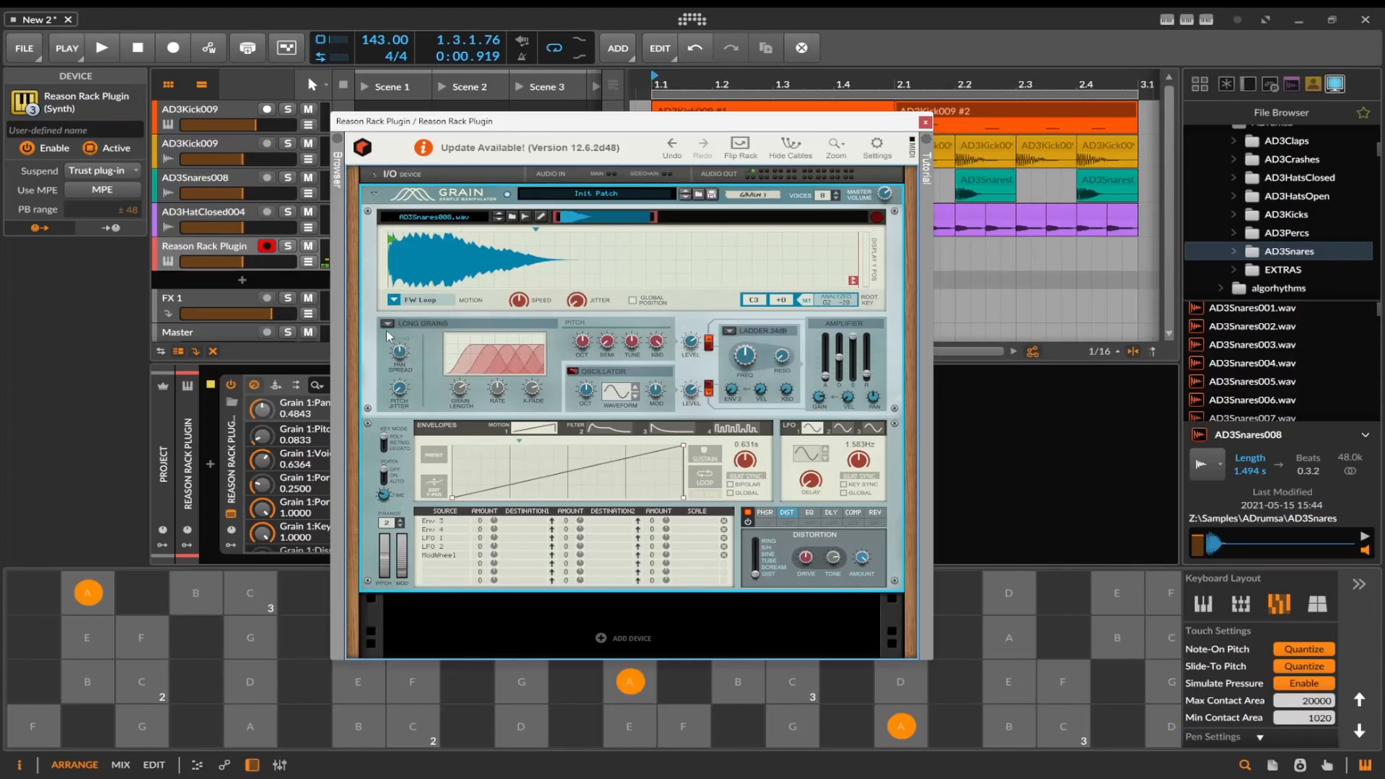
{"action": "left_click", "coordinate": [393, 328]}
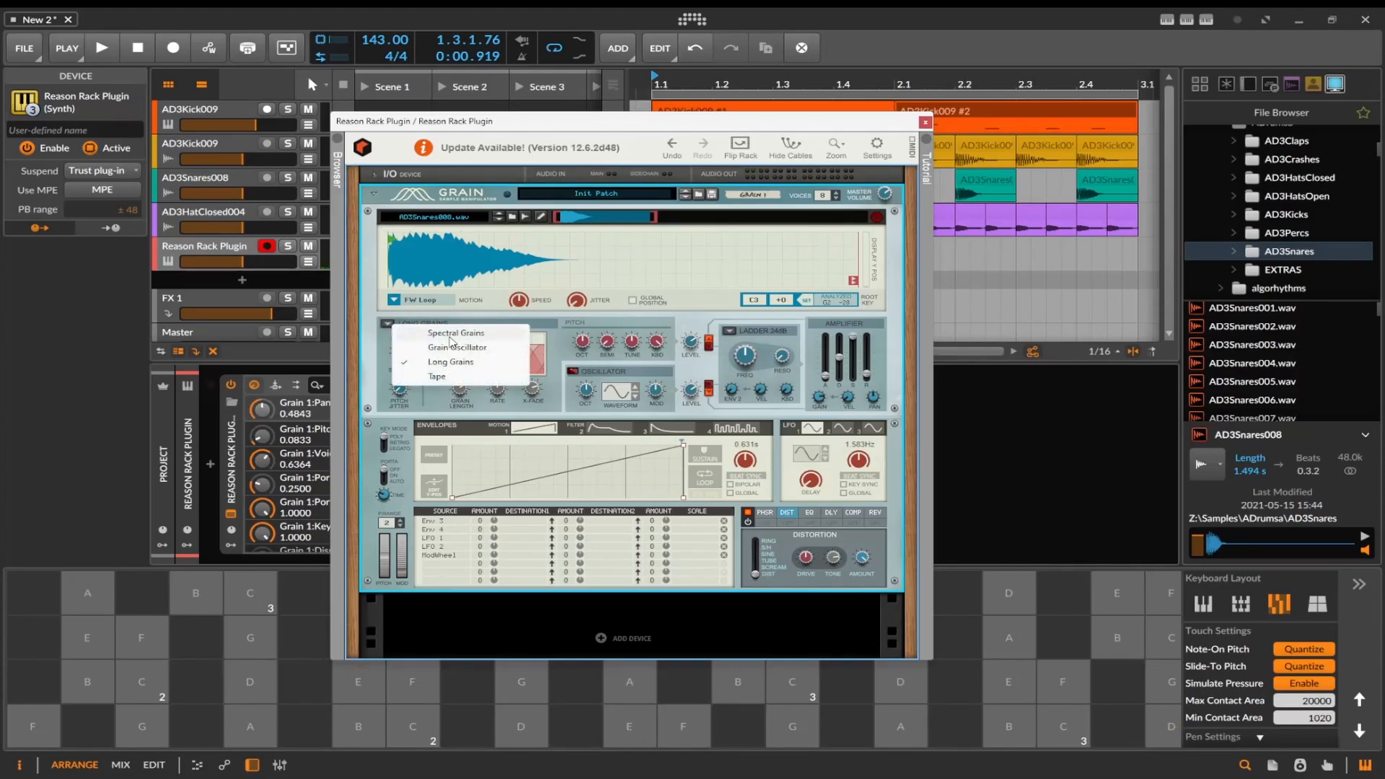
{"action": "left_click", "coordinate": [476, 331]}
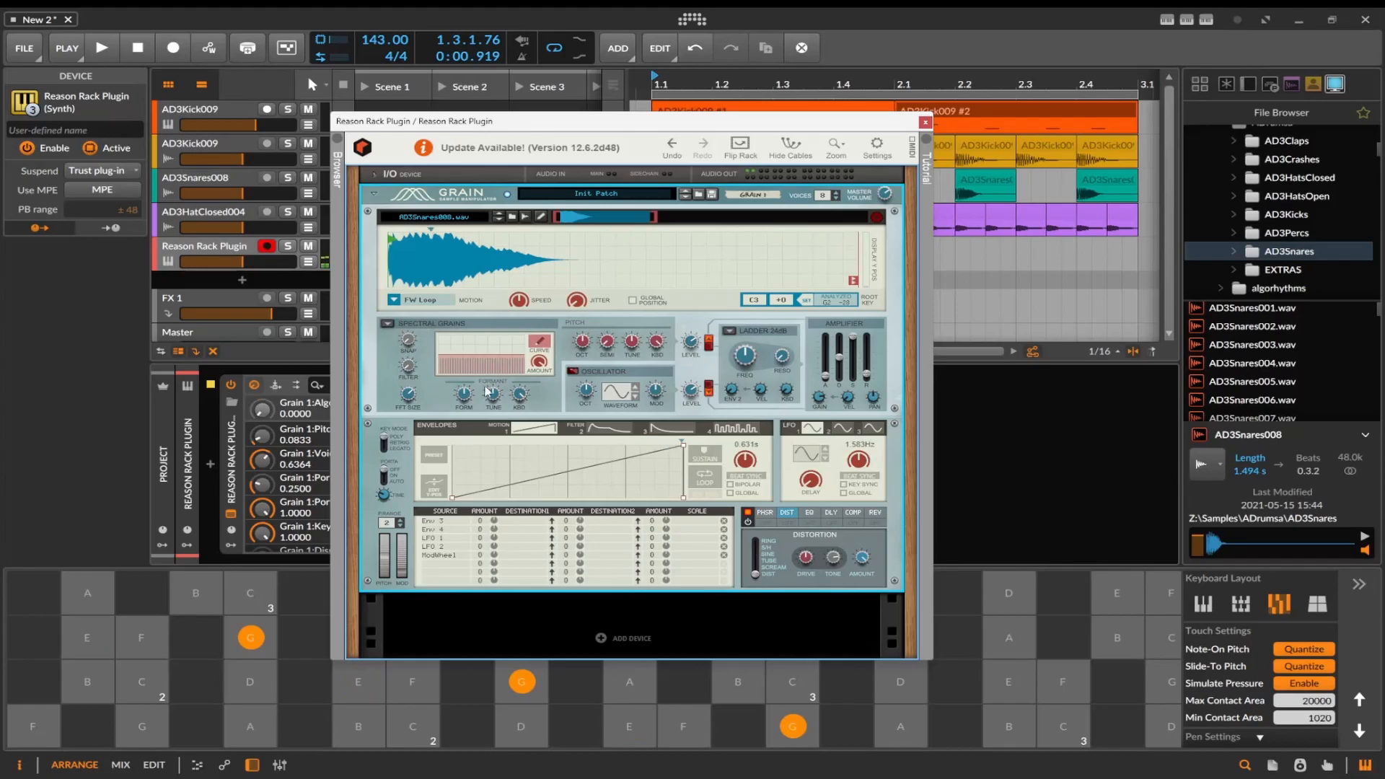
{"action": "left_click_drag", "start_coordinate": [409, 342], "coordinate": [409, 332]}
{"action": "left_click_drag", "start_coordinate": [465, 393], "coordinate": [496, 408]}
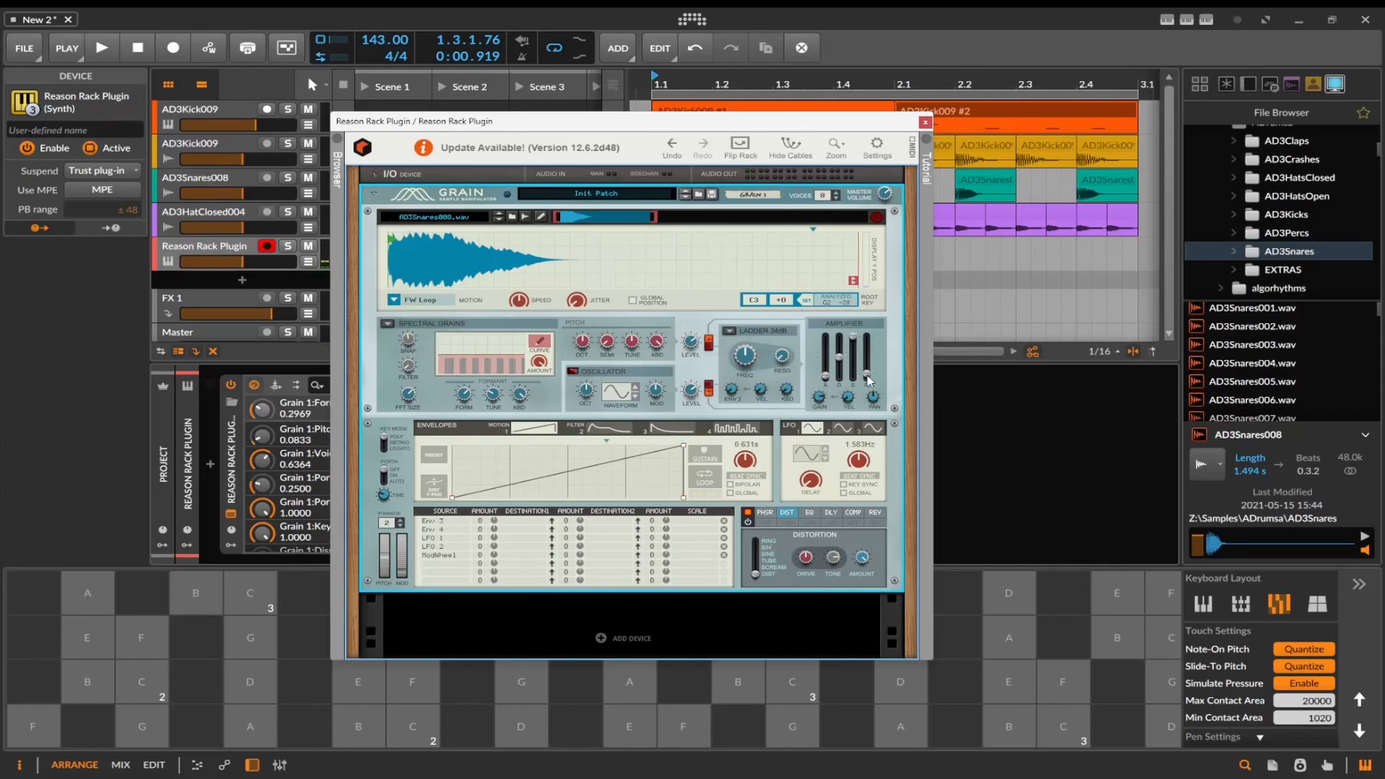
Raise the amplifier envelope's decay and release in Grain and tweak the ladder filter's frequency
{"action": "left_click_drag", "start_coordinate": [869, 380], "coordinate": [870, 362]}
{"action": "left_click_drag", "start_coordinate": [838, 365], "coordinate": [869, 371]}
{"action": "mouse_move", "coordinate": [737, 361]}
{"action": "left_mouse_down"}
{"action": "mouse_move", "coordinate": [741, 350]}
{"action": "mouse_move", "coordinate": [738, 363]}
{"action": "left_mouse_up"}
Set the Spectral Grains curve amount to about 0.70 and draw an uneven, jagged shape in the spectral curve
{"action": "left_click", "coordinate": [541, 343]}
{"action": "left_click_drag", "start_coordinate": [542, 365], "coordinate": [542, 358]}
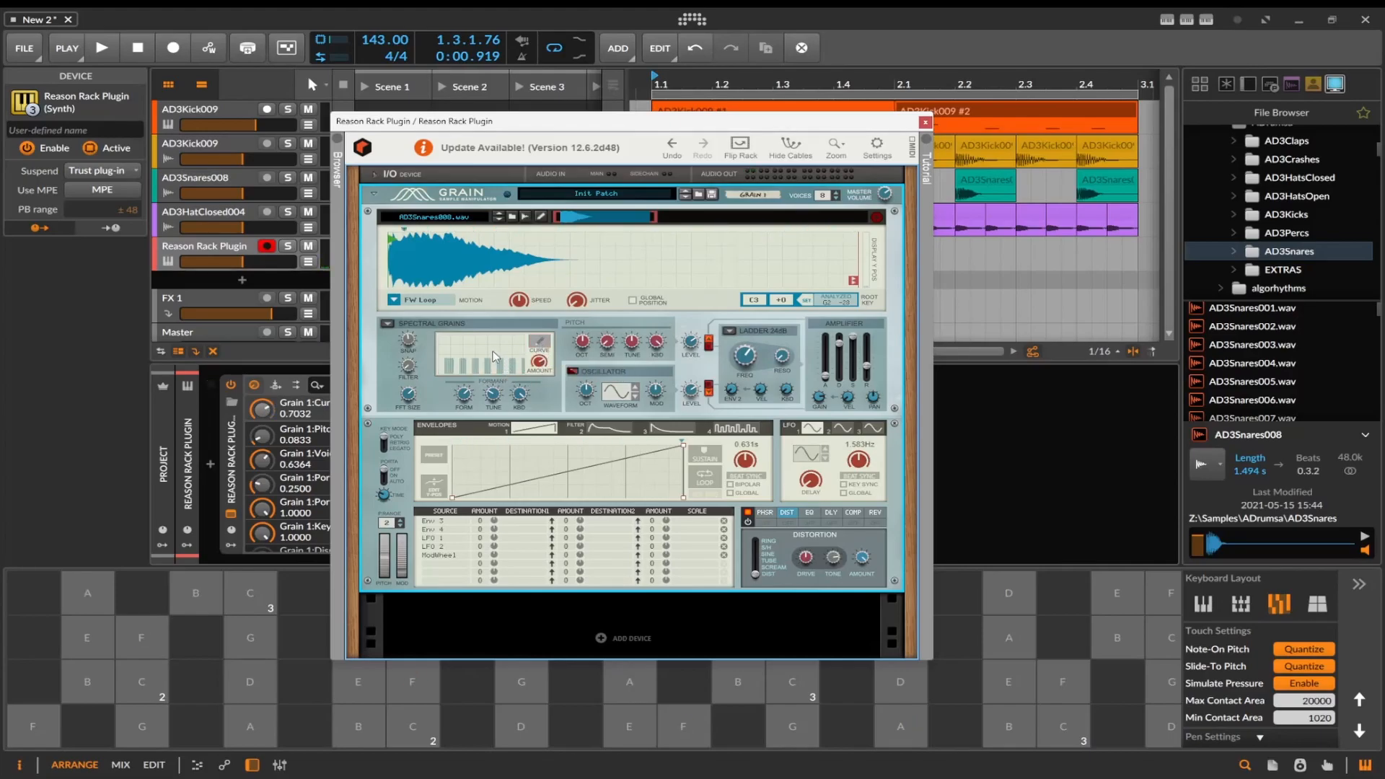
{"action": "left_click", "coordinate": [538, 346]}
{"action": "left_click_drag", "start_coordinate": [490, 356], "coordinate": [508, 344]}
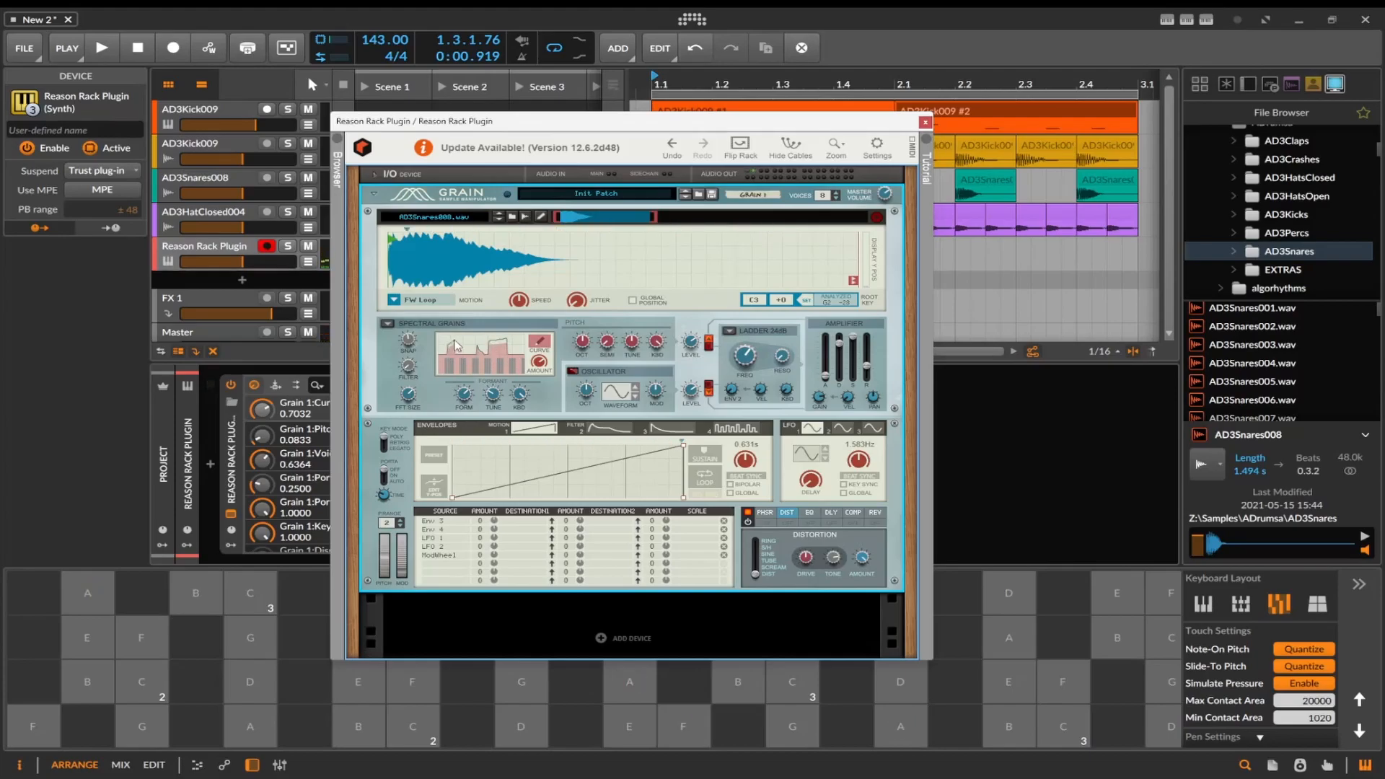
{"action": "left_click_drag", "start_coordinate": [461, 342], "coordinate": [483, 340]}
Move the sample's end marker in to just after the snare's attack and adjust Grain's octave pitch
{"action": "left_click_drag", "start_coordinate": [845, 278], "coordinate": [456, 282]}
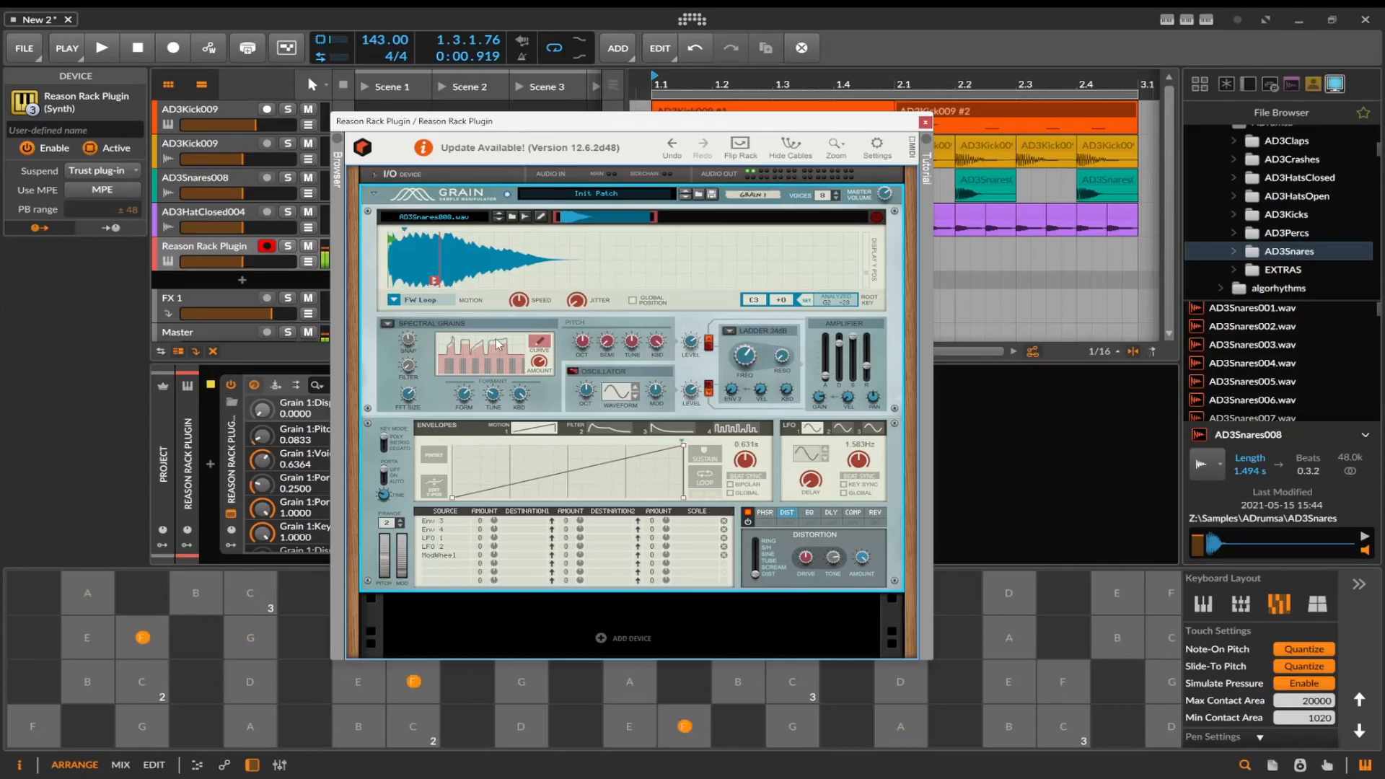
{"action": "mouse_move", "coordinate": [580, 344]}
{"action": "left_mouse_down"}
{"action": "mouse_move", "coordinate": [584, 357]}
{"action": "mouse_move", "coordinate": [569, 337]}
{"action": "left_mouse_up"}
Set Grain's filter to BP 12dB with a frequency of about 0.34, and raise the amp release to about 0.60
{"action": "left_click_drag", "start_coordinate": [745, 358], "coordinate": [750, 375]}
{"action": "left_click", "coordinate": [739, 332]}
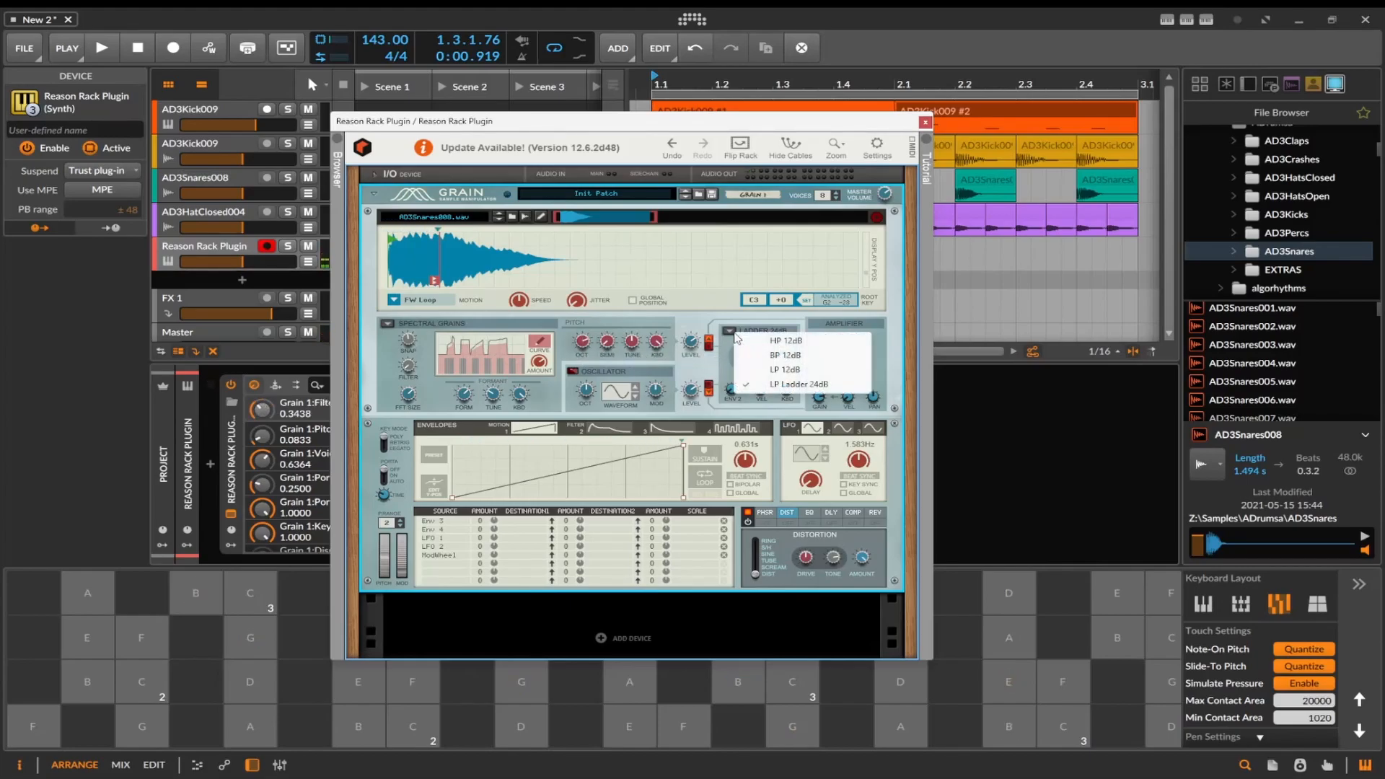
{"action": "left_click", "coordinate": [772, 356]}
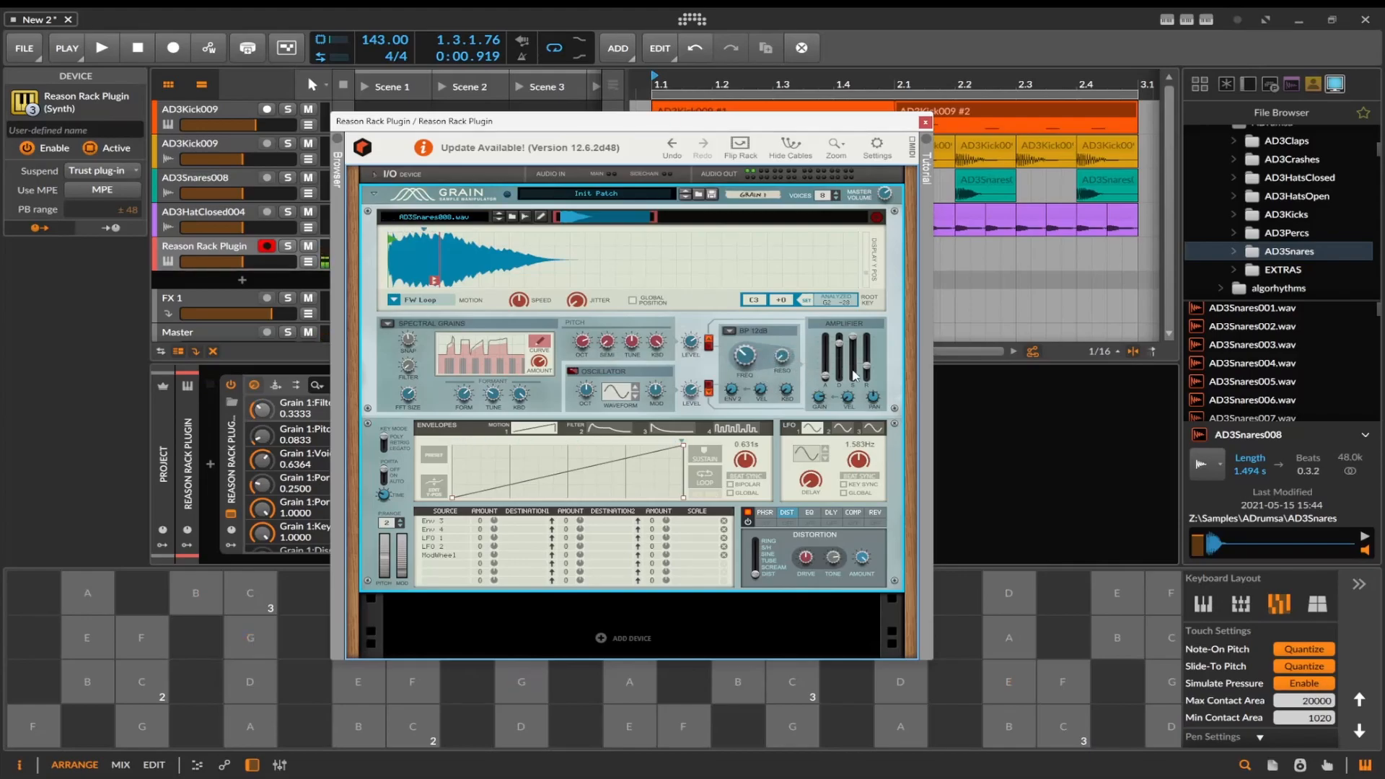
{"action": "left_click_drag", "start_coordinate": [865, 374], "coordinate": [868, 362]}
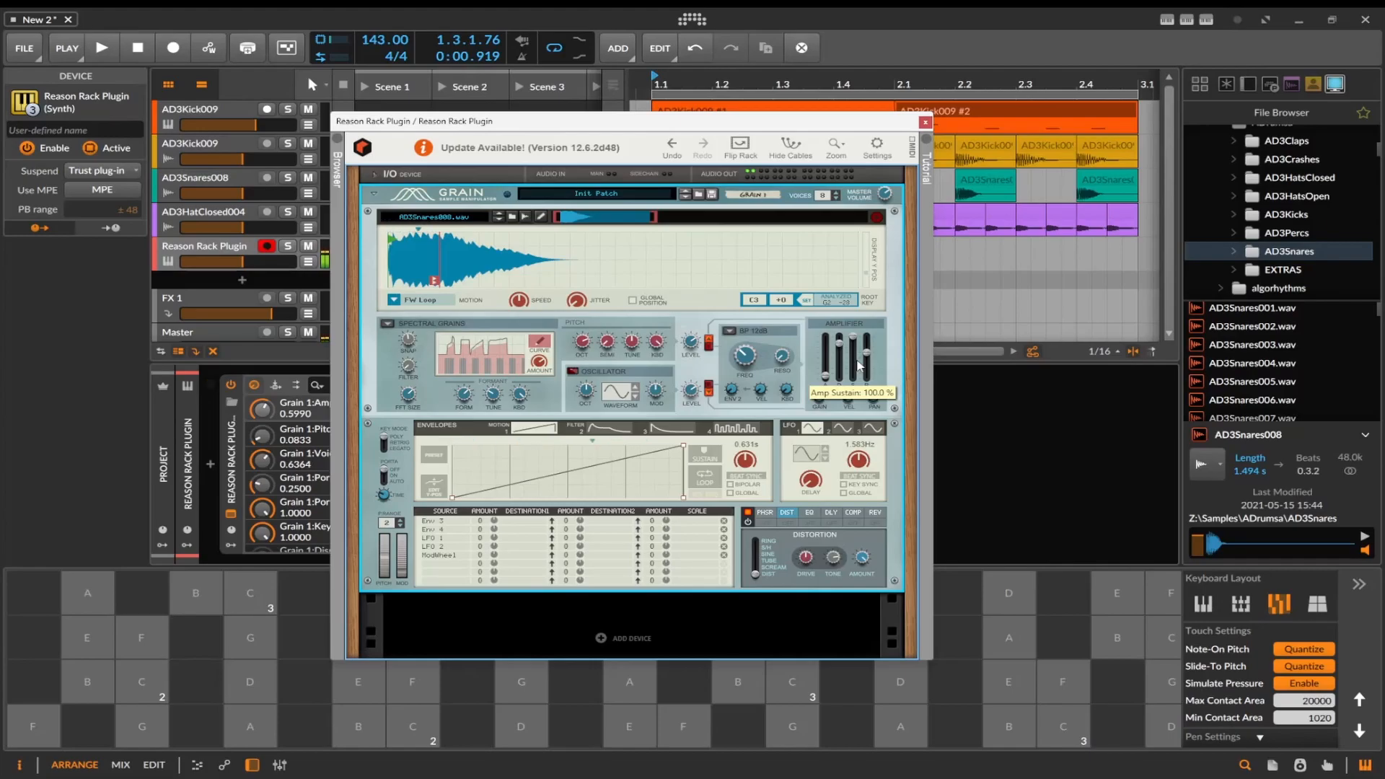
Close the Grain window, record a two-bar part into the arranger on the Reason Rack Plugin track, and play it back
{"action": "left_click", "coordinate": [926, 122]}
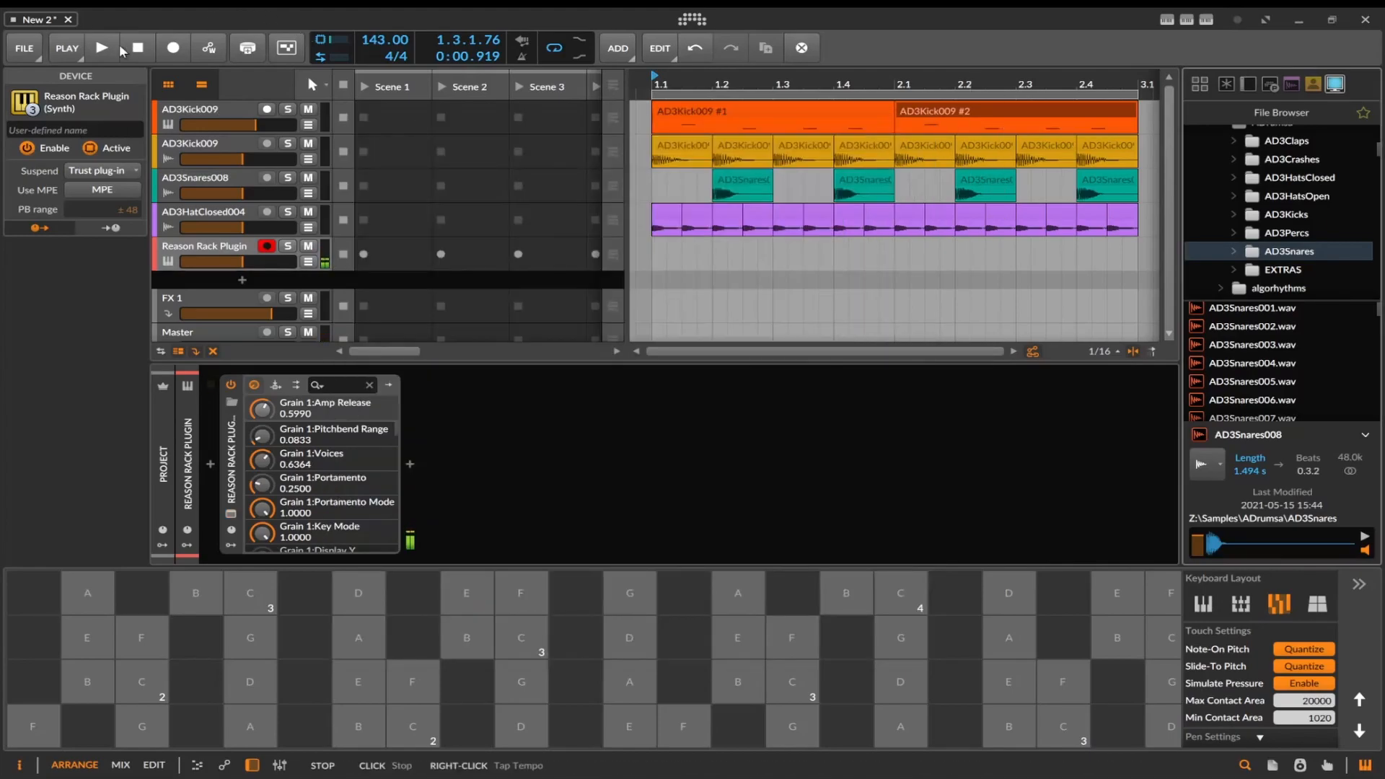
{"action": "left_click", "coordinate": [163, 48]}
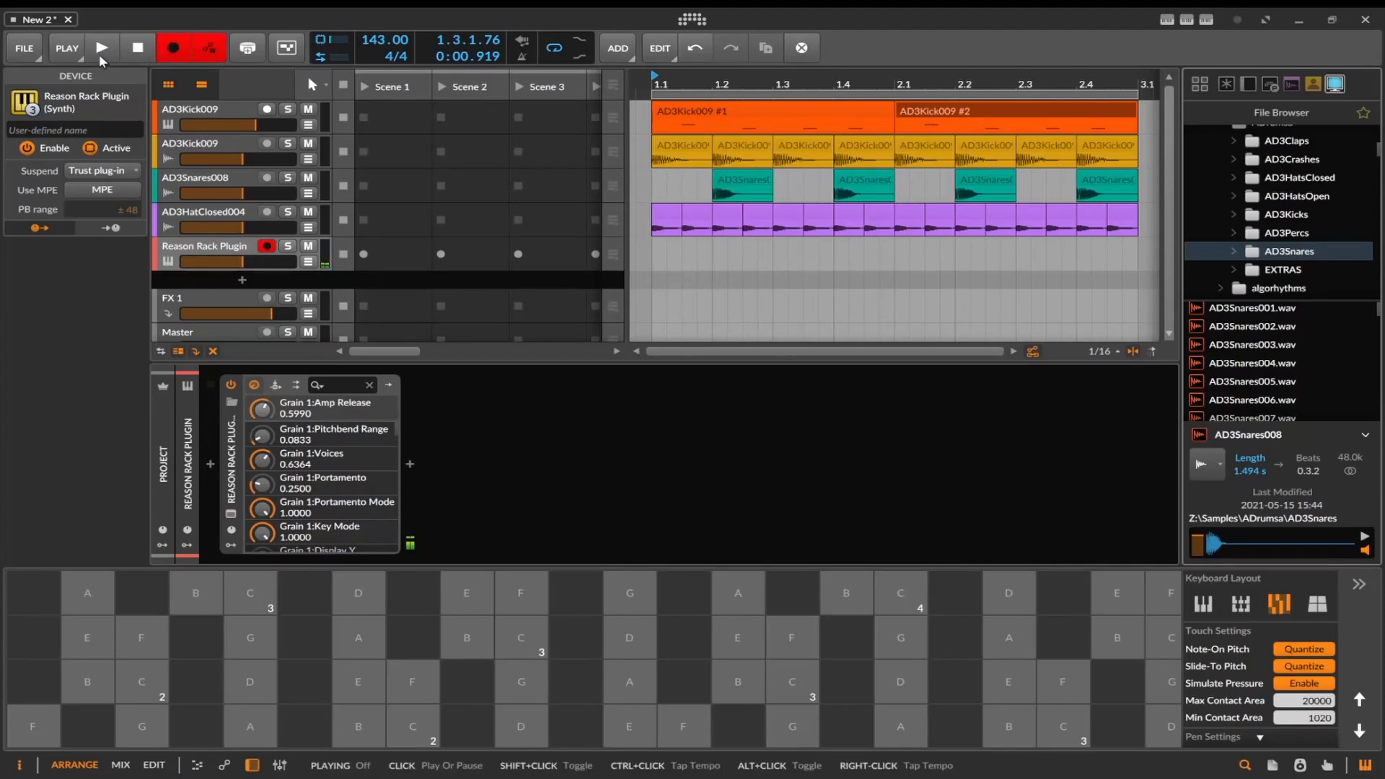
{"action": "left_click", "coordinate": [112, 47]}
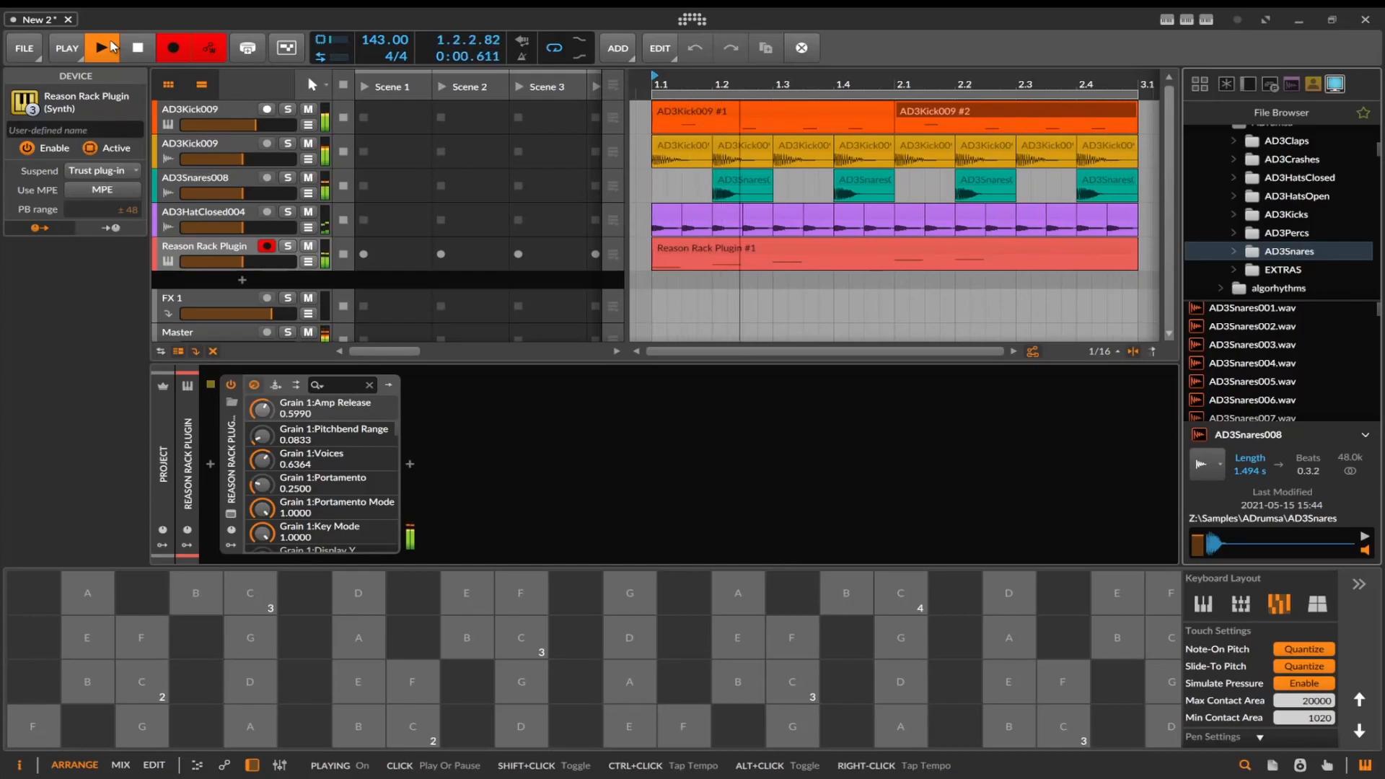
{"action": "left_click", "coordinate": [147, 48]}
{"action": "left_click", "coordinate": [115, 55]}
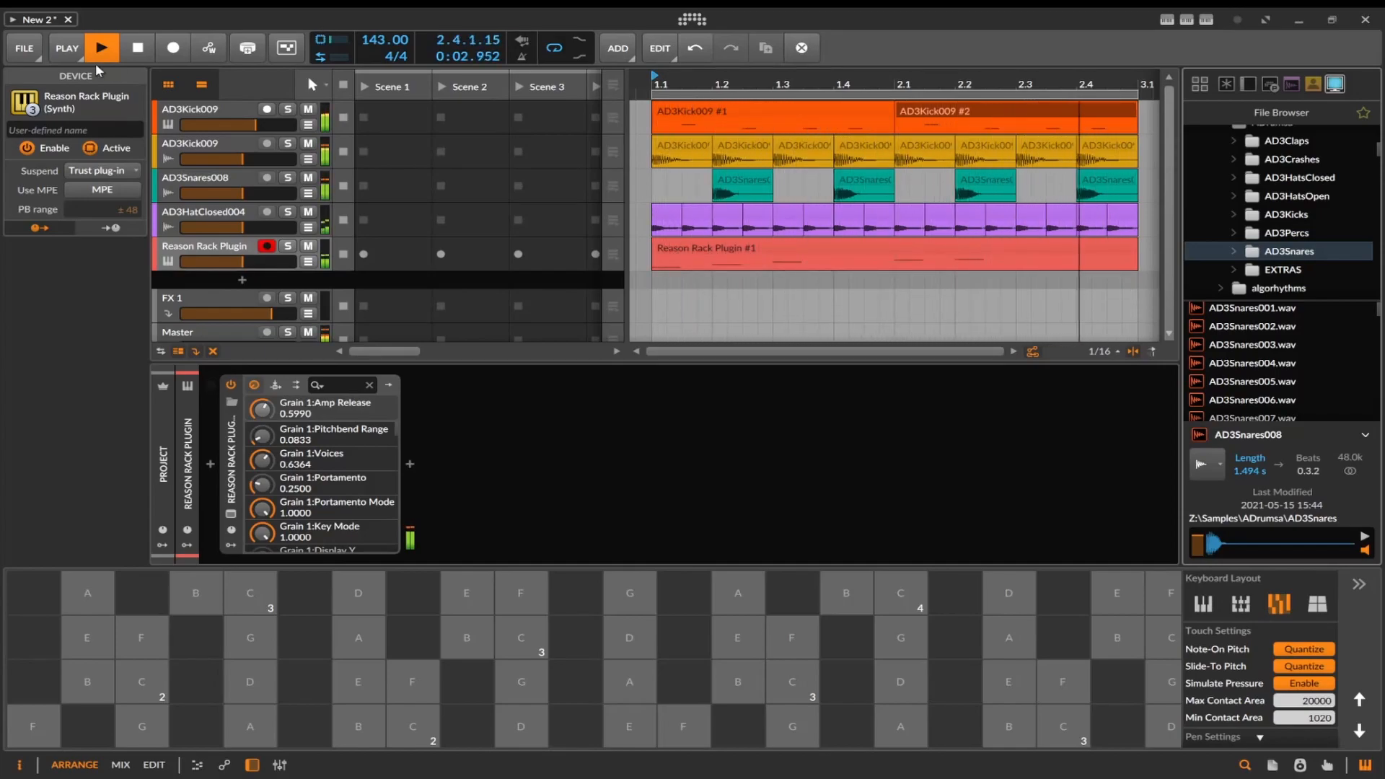
{"action": "left_click", "coordinate": [139, 48]}
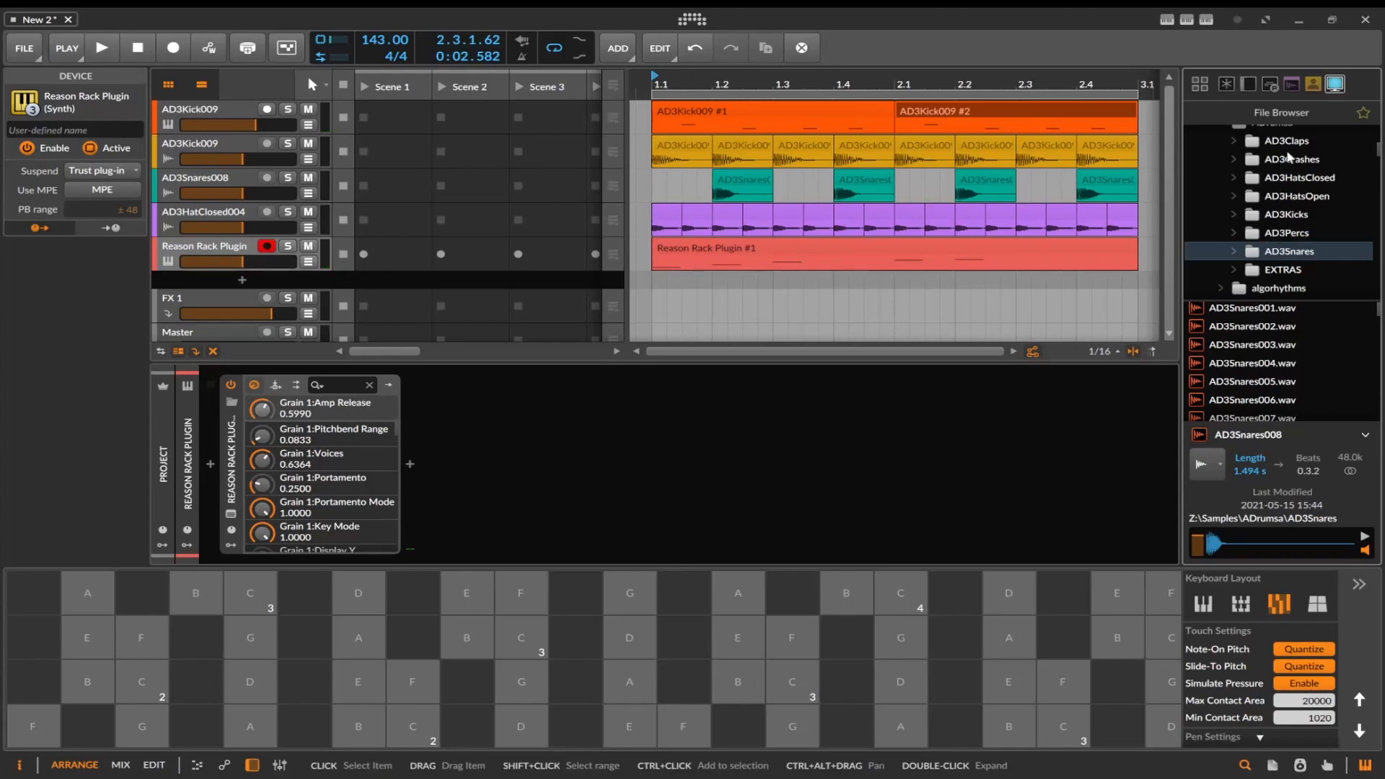
Clear the device search filter and add BLEASS Delay after the Reason Rack Plugin in the track's device chain
{"action": "left_click", "coordinate": [1248, 84]}
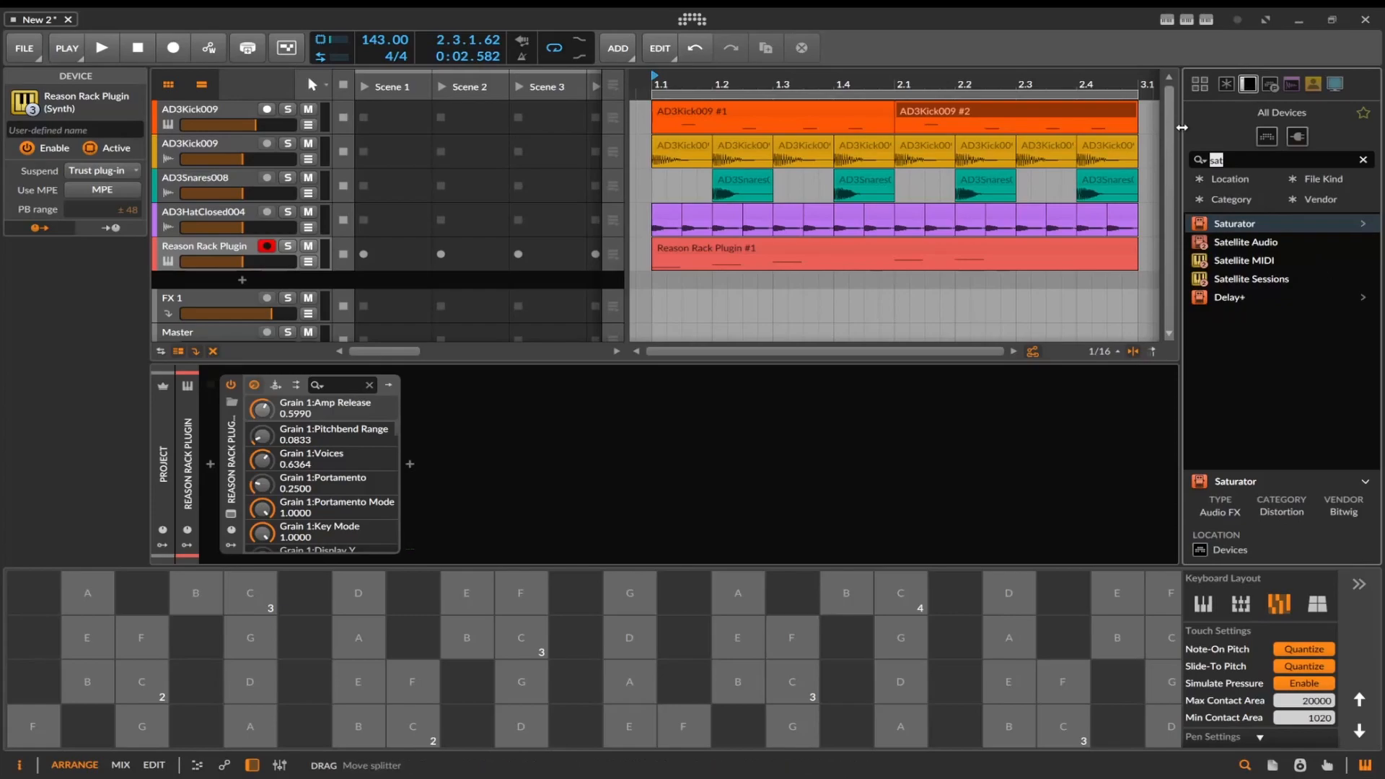
{"action": "left_click", "coordinate": [1362, 159]}
{"action": "scroll", "coordinate": [1331, 280], "scroll_direction": "up", "scroll_amount": 15}
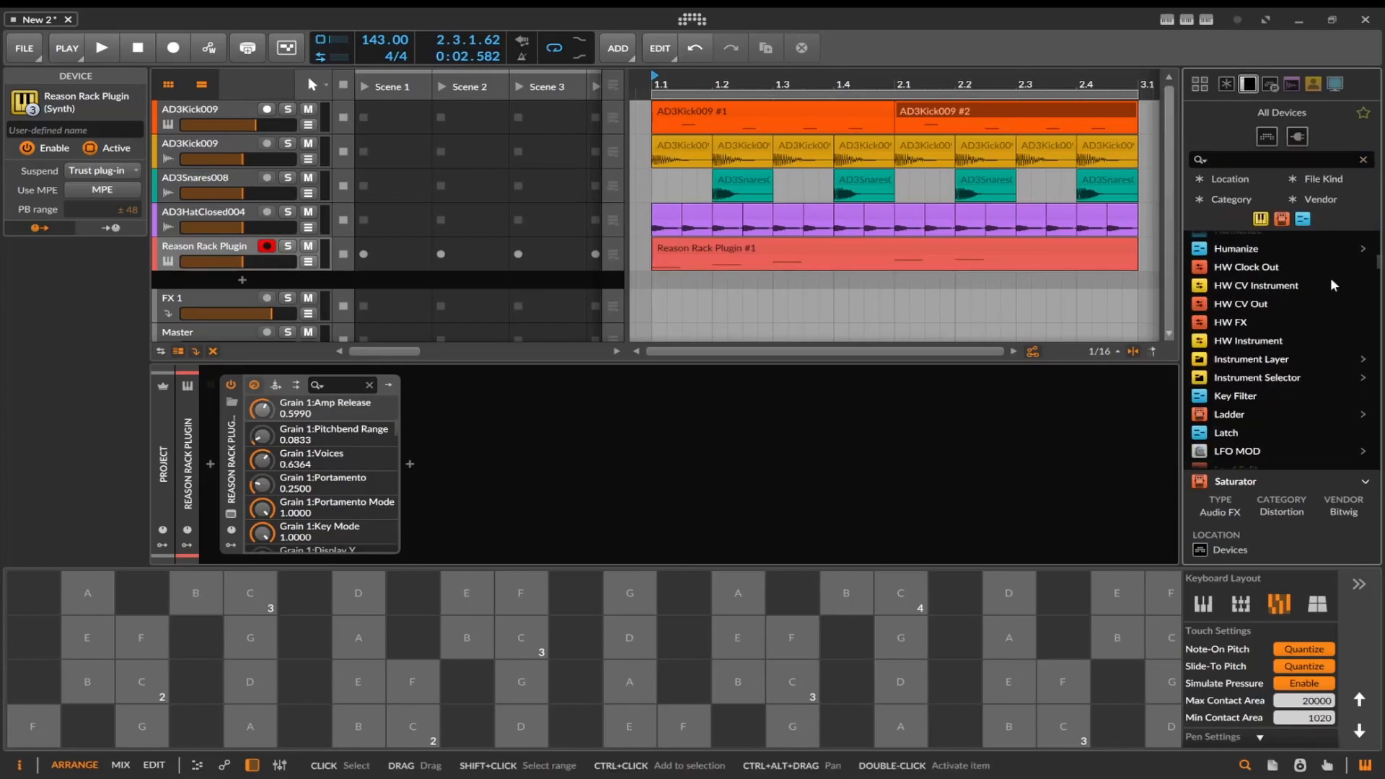
{"action": "scroll", "coordinate": [1330, 277], "scroll_direction": "up", "scroll_amount": 15}
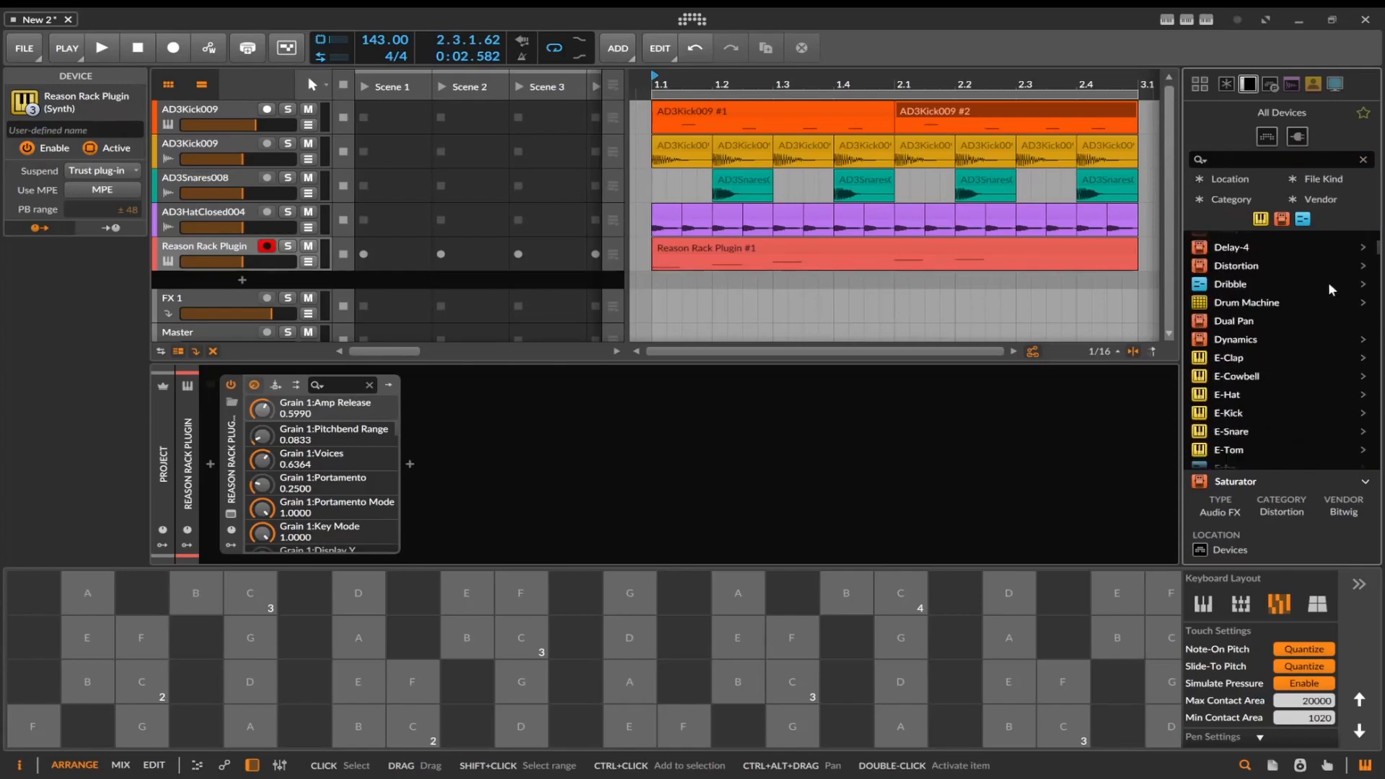
{"action": "scroll", "coordinate": [1282, 271], "scroll_direction": "down", "scroll_amount": 10}
{"action": "scroll", "coordinate": [1280, 264], "scroll_direction": "down", "scroll_amount": 6}
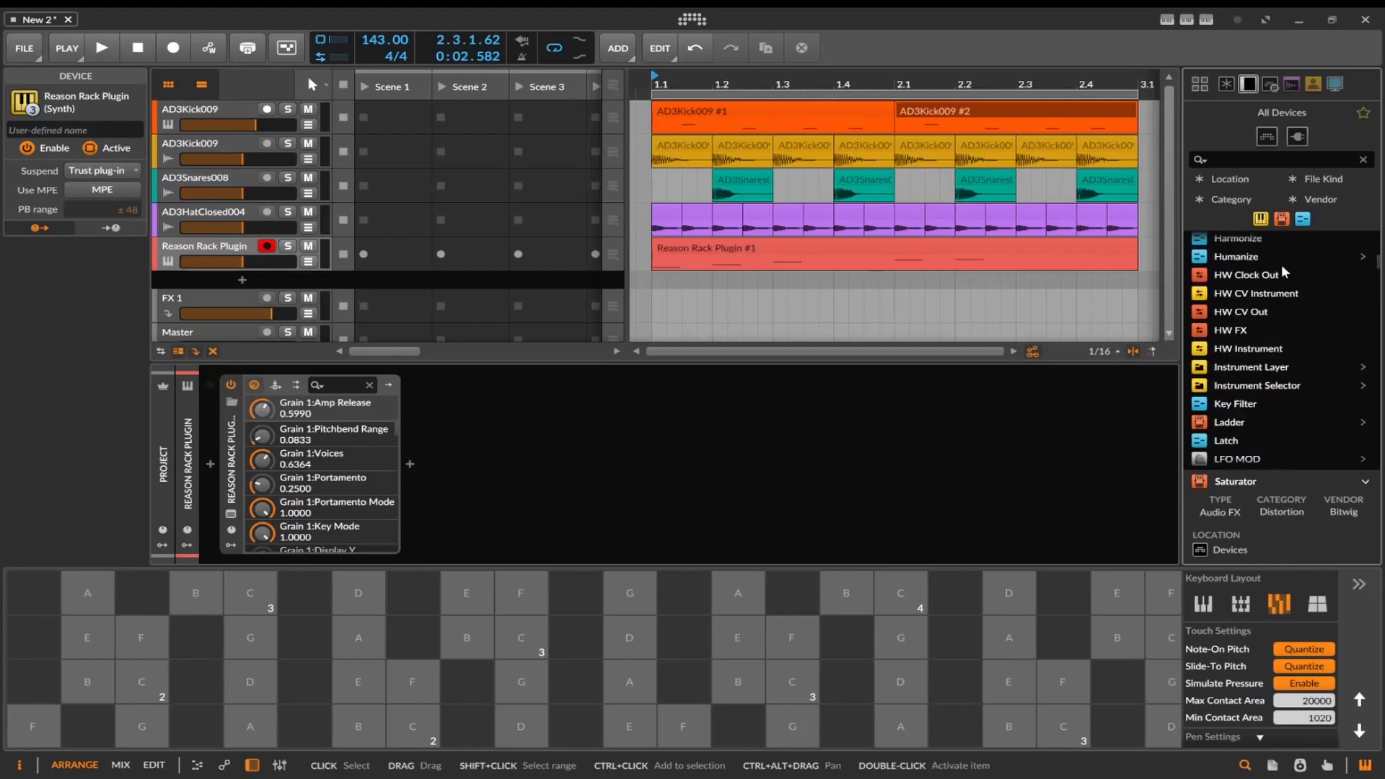
{"action": "scroll", "coordinate": [1297, 282], "scroll_direction": "down", "scroll_amount": 20}
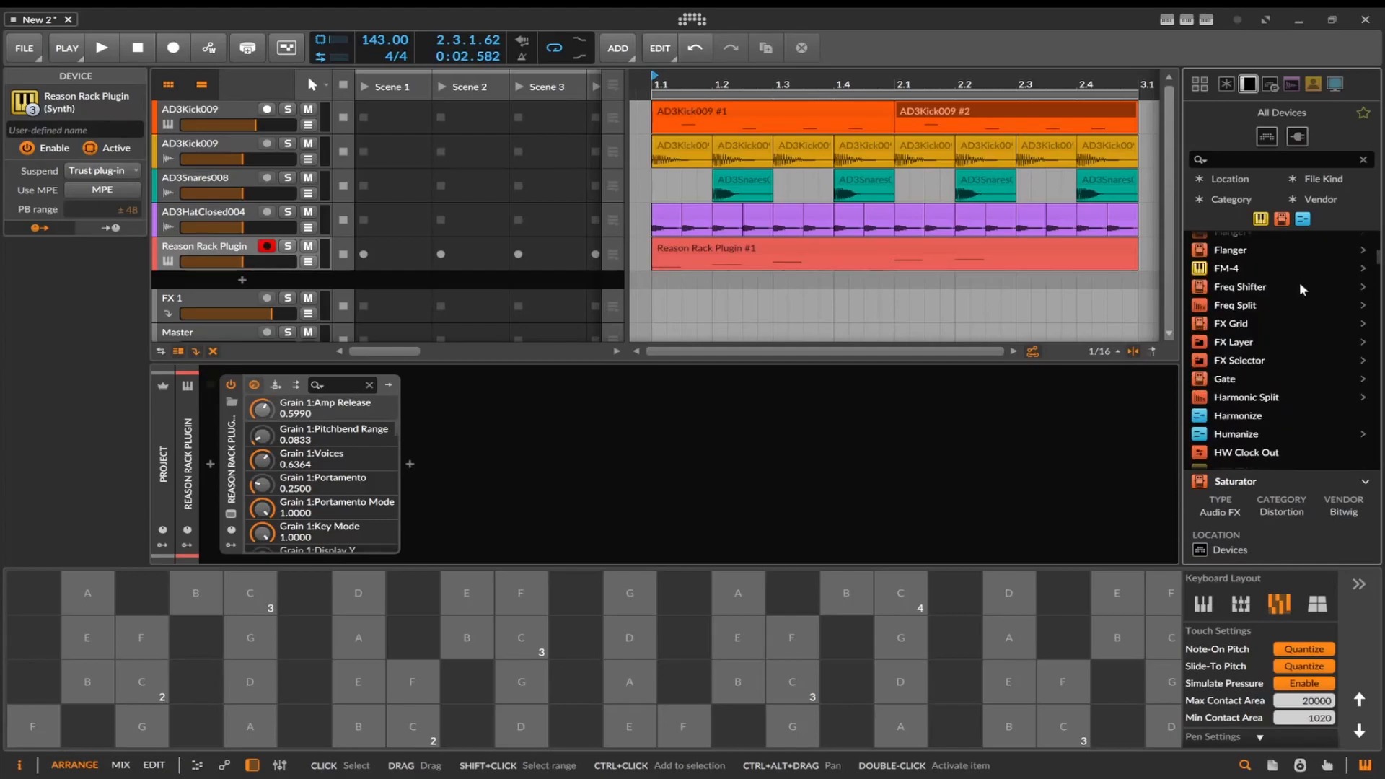
{"action": "scroll", "coordinate": [1334, 287], "scroll_direction": "down", "scroll_amount": 6}
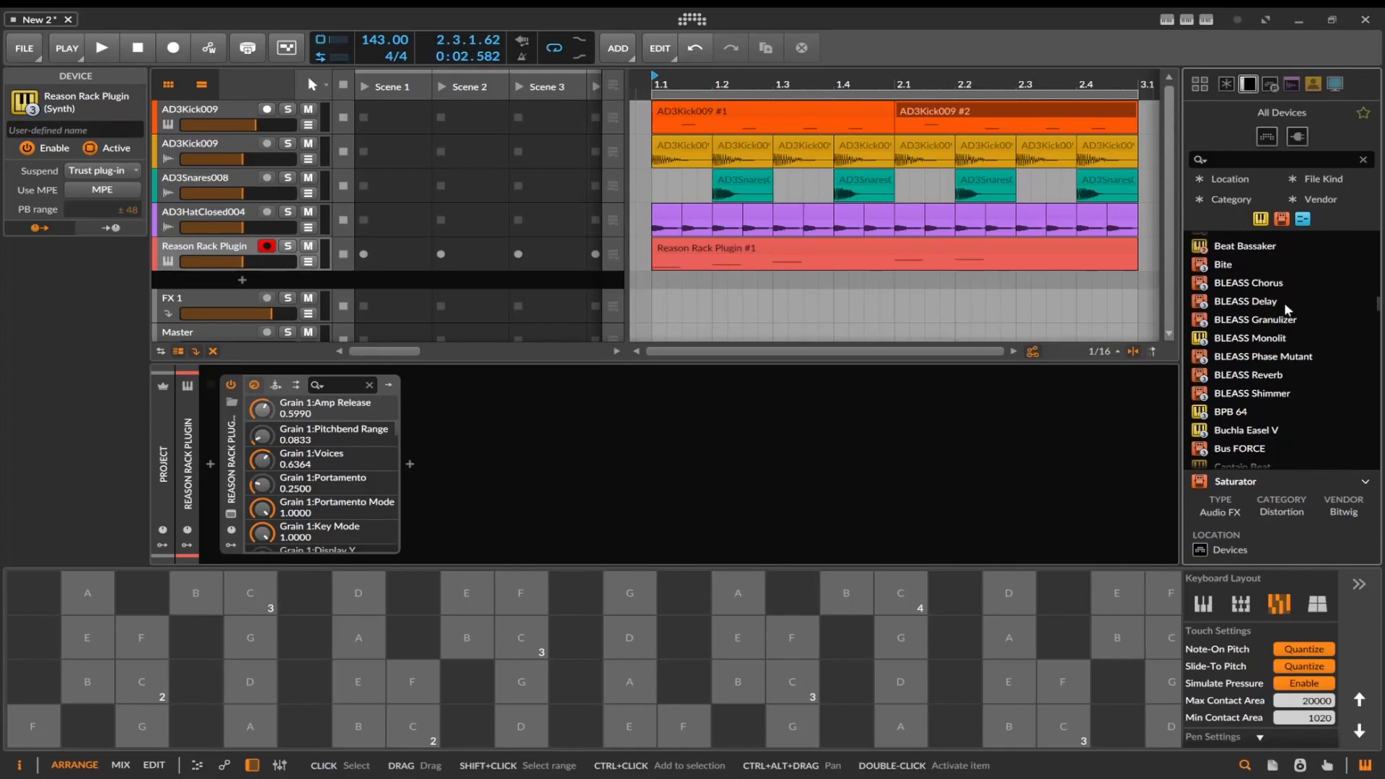
{"action": "left_click_drag", "start_coordinate": [1275, 301], "coordinate": [900, 411]}
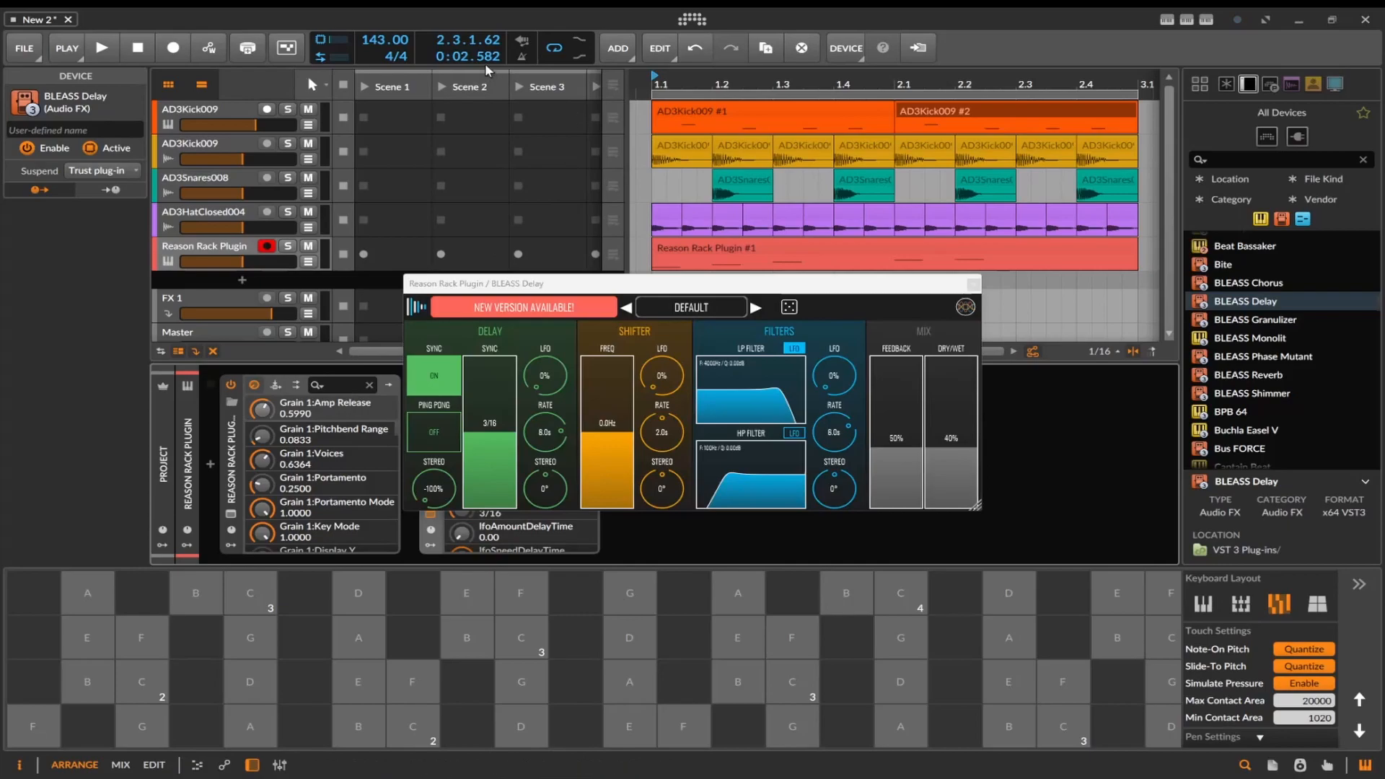
With the loop playing, load the ANALOG preset in BLEASS Delay, raise dry/wet to 65%, and lower the low-pass filter's cutoff
{"action": "left_click", "coordinate": [101, 48]}
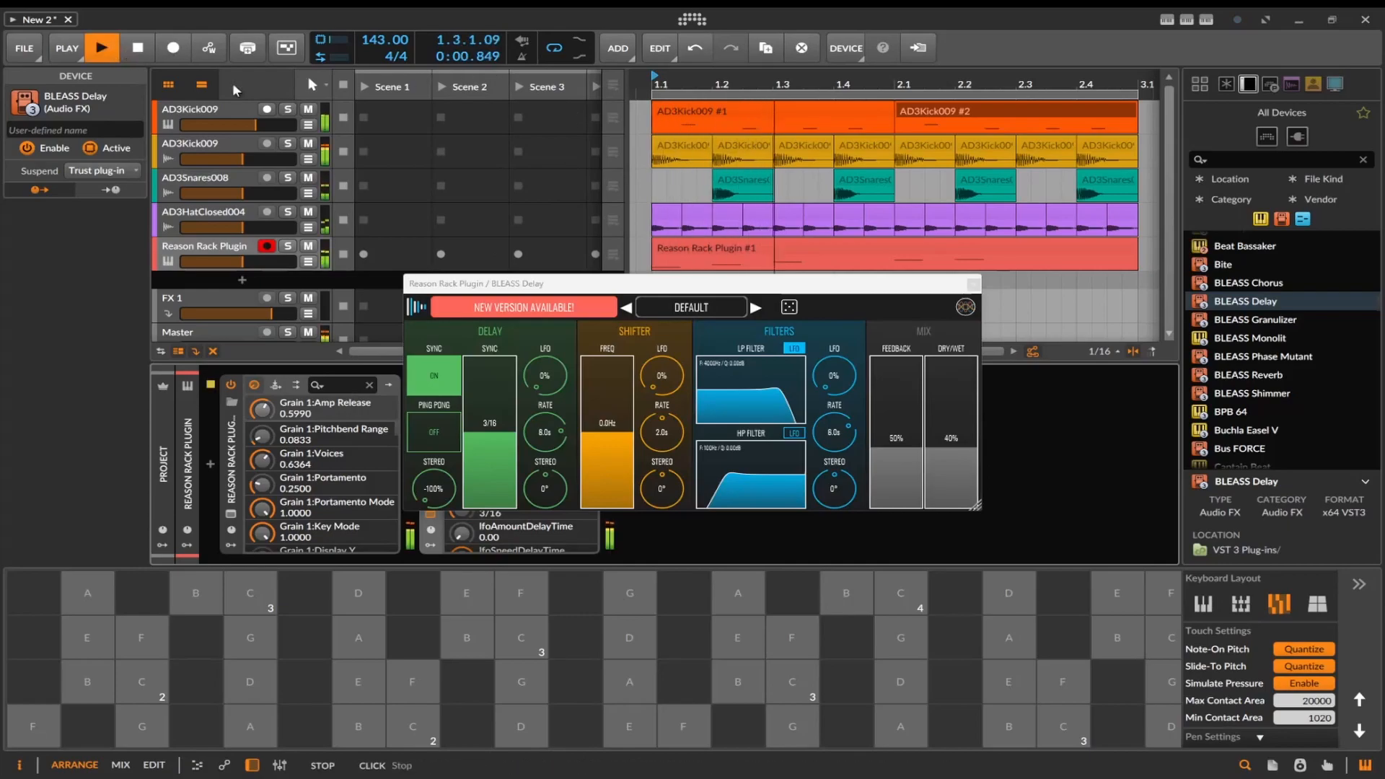
{"action": "left_click", "coordinate": [755, 307]}
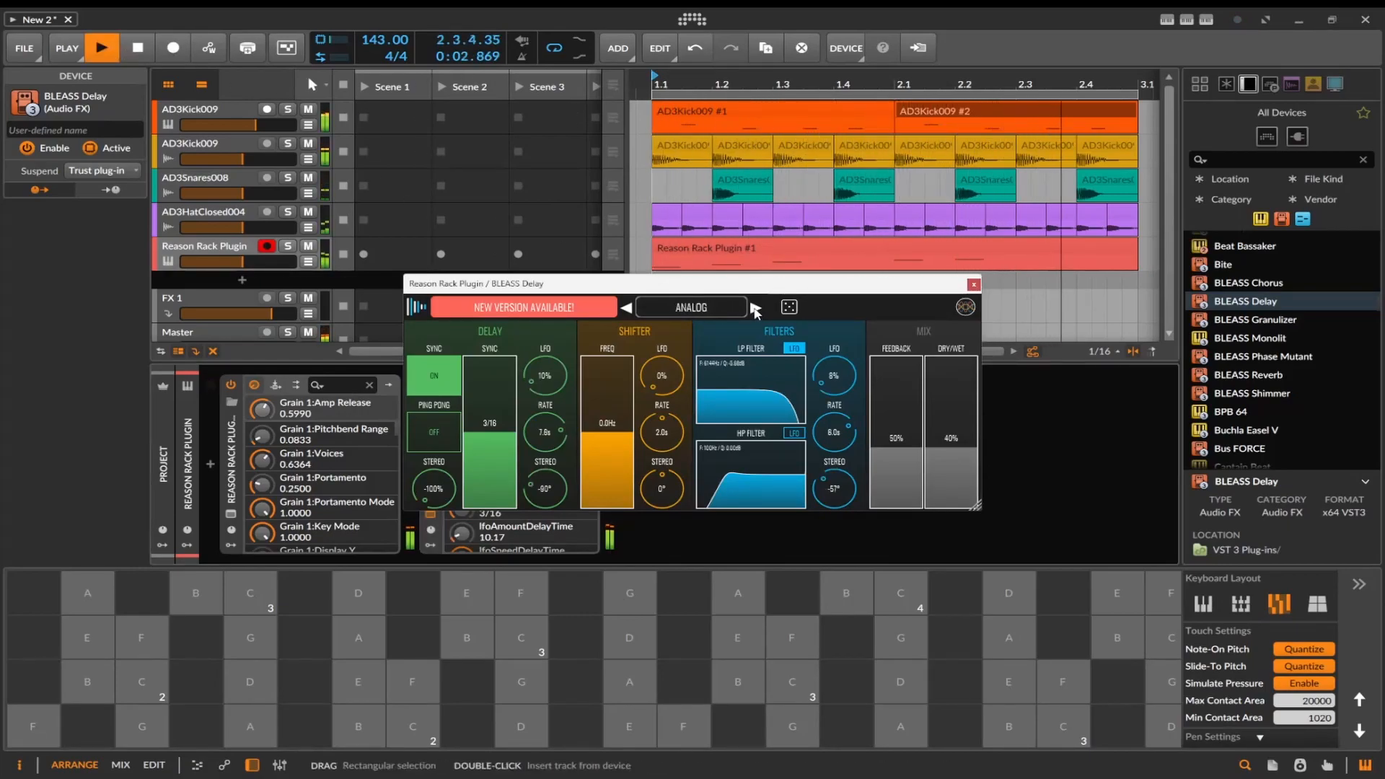
{"action": "left_click_drag", "start_coordinate": [959, 397], "coordinate": [958, 408]}
{"action": "left_click_drag", "start_coordinate": [785, 407], "coordinate": [771, 393]}
{"action": "left_click_drag", "start_coordinate": [777, 382], "coordinate": [774, 397]}
Set the delay's shifter frequency to 39 Hz with an LFO amount of 34%, and turn ping pong on
{"action": "left_click_drag", "start_coordinate": [600, 435], "coordinate": [600, 461]}
{"action": "left_click_drag", "start_coordinate": [652, 391], "coordinate": [649, 350]}
{"action": "left_click", "coordinate": [607, 412]}
{"action": "left_click_drag", "start_coordinate": [608, 412], "coordinate": [609, 406]}
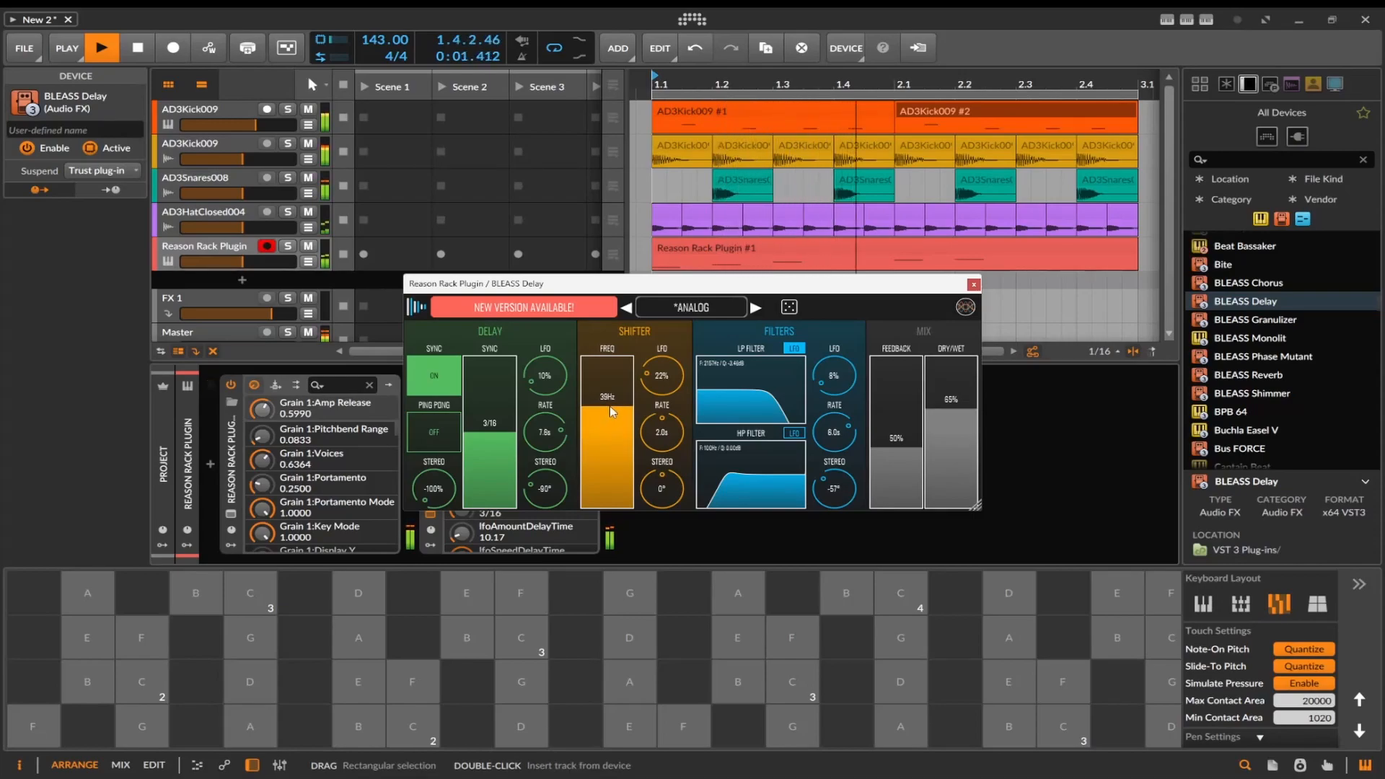
{"action": "left_click_drag", "start_coordinate": [682, 377], "coordinate": [686, 365]}
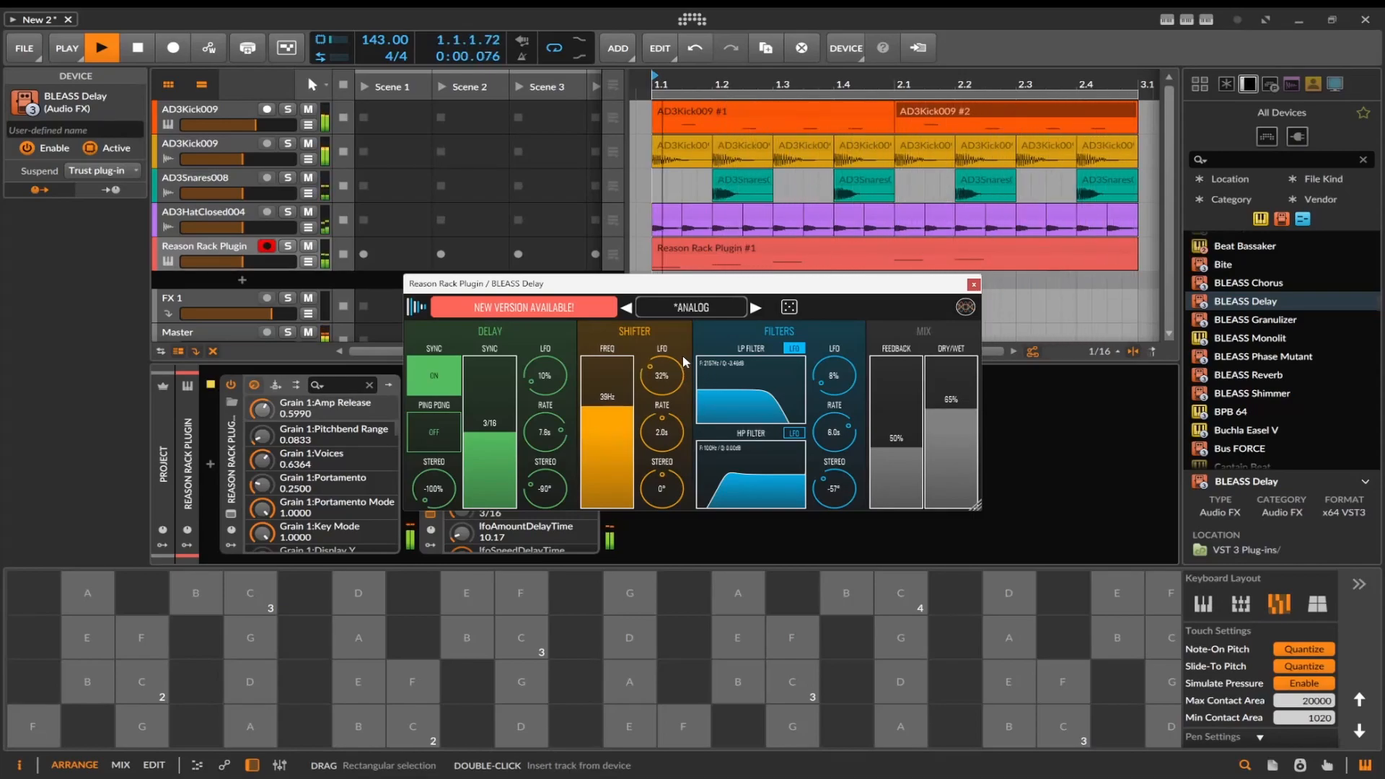
{"action": "left_click", "coordinate": [434, 432]}
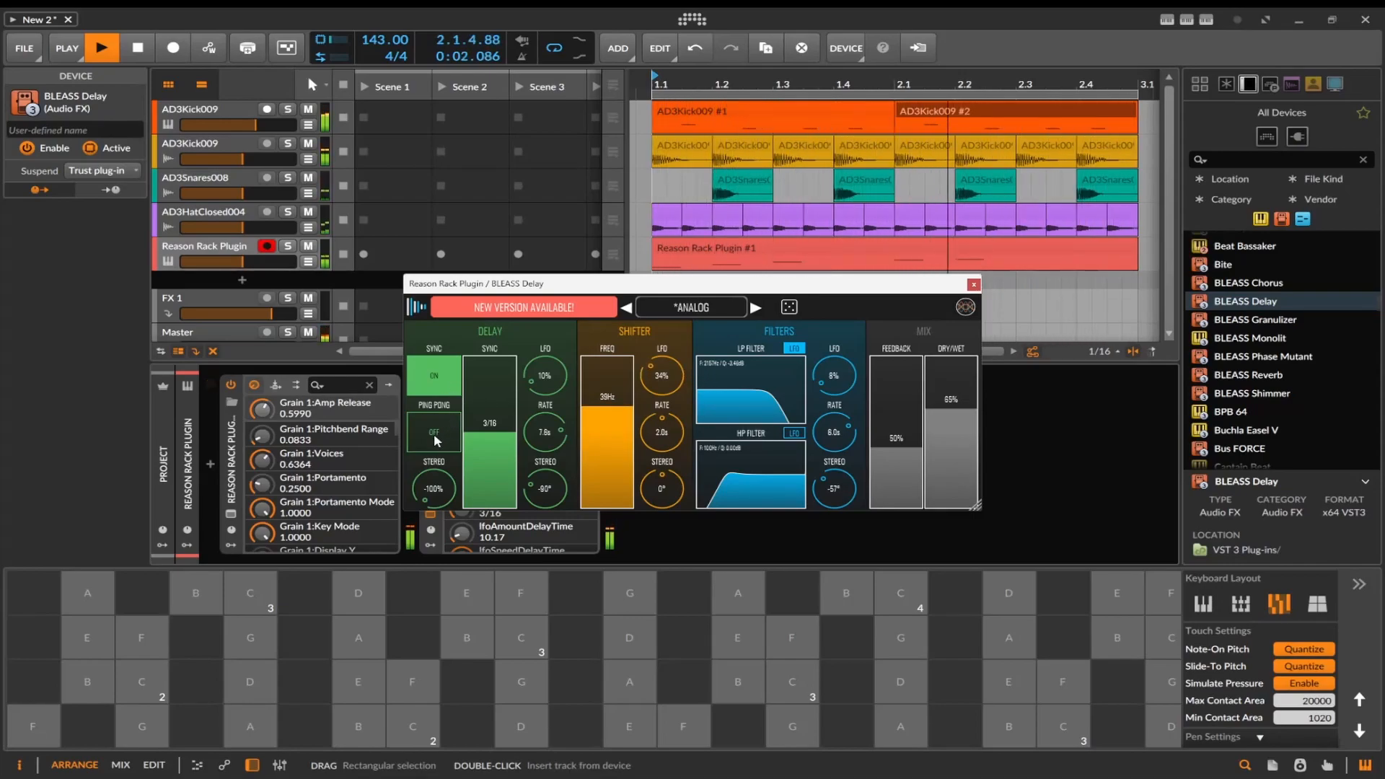
{"action": "left_click", "coordinate": [973, 284]}
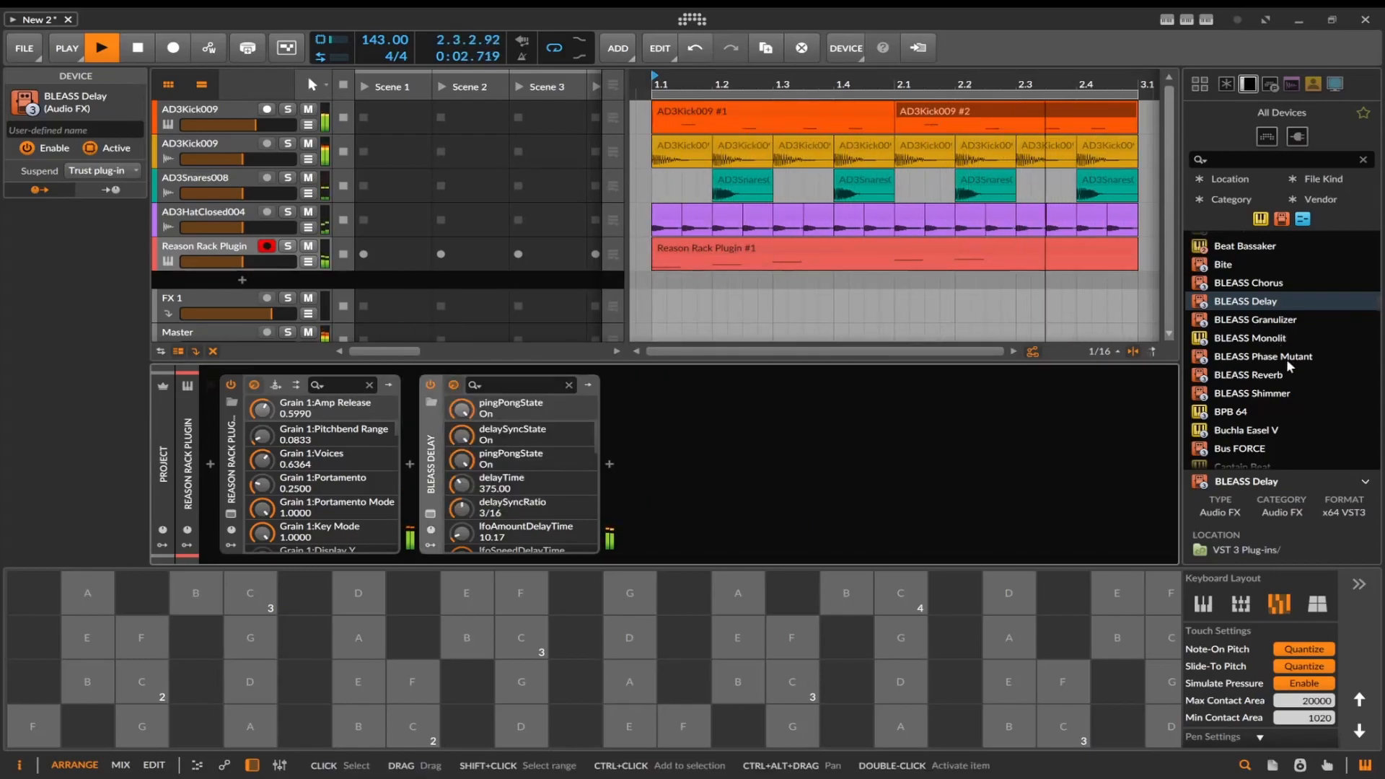
Insert BLEASS Phase Mutant between the Reason Rack Plugin and BLEASS Delay and load its A BIT BRIGHTER preset
{"action": "left_click_drag", "start_coordinate": [1287, 357], "coordinate": [424, 454]}
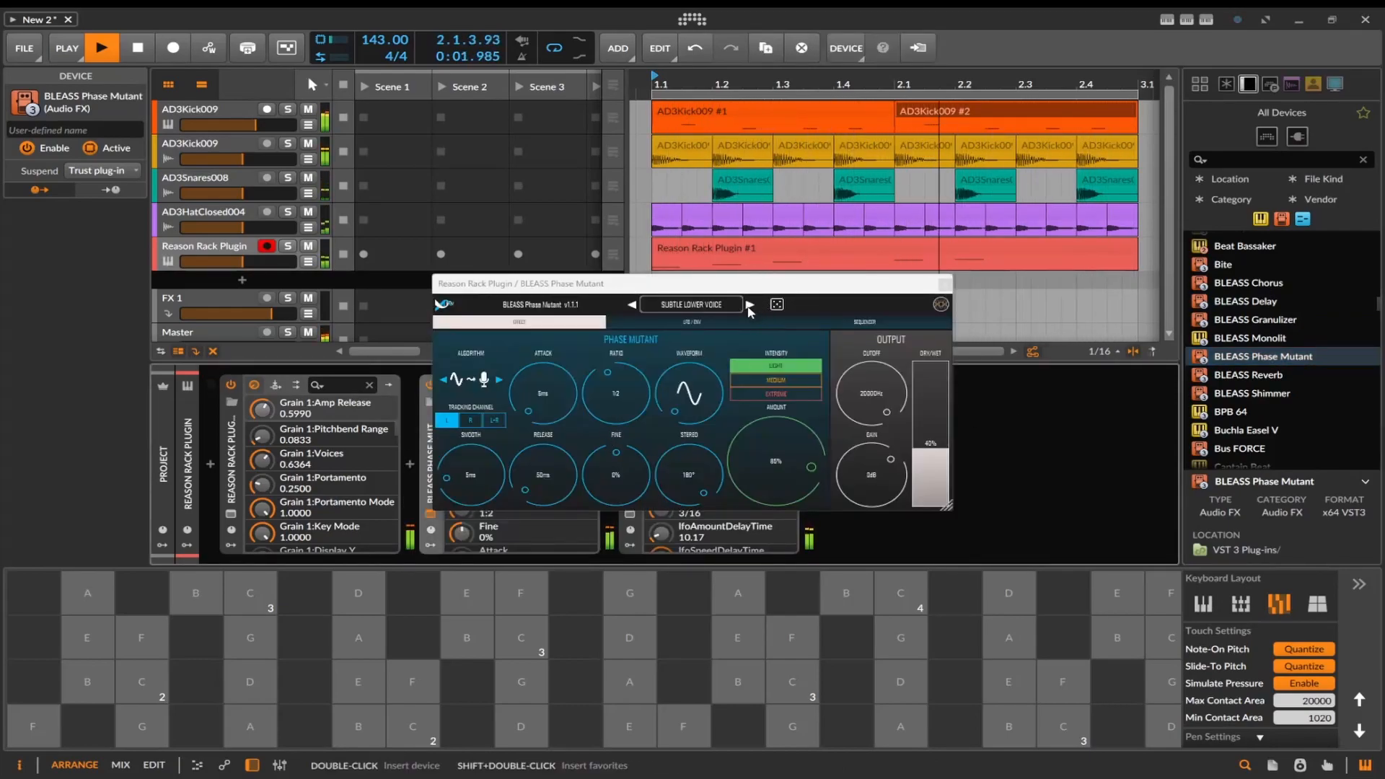
{"action": "left_click", "coordinate": [750, 304]}
{"action": "left_click", "coordinate": [750, 304]}
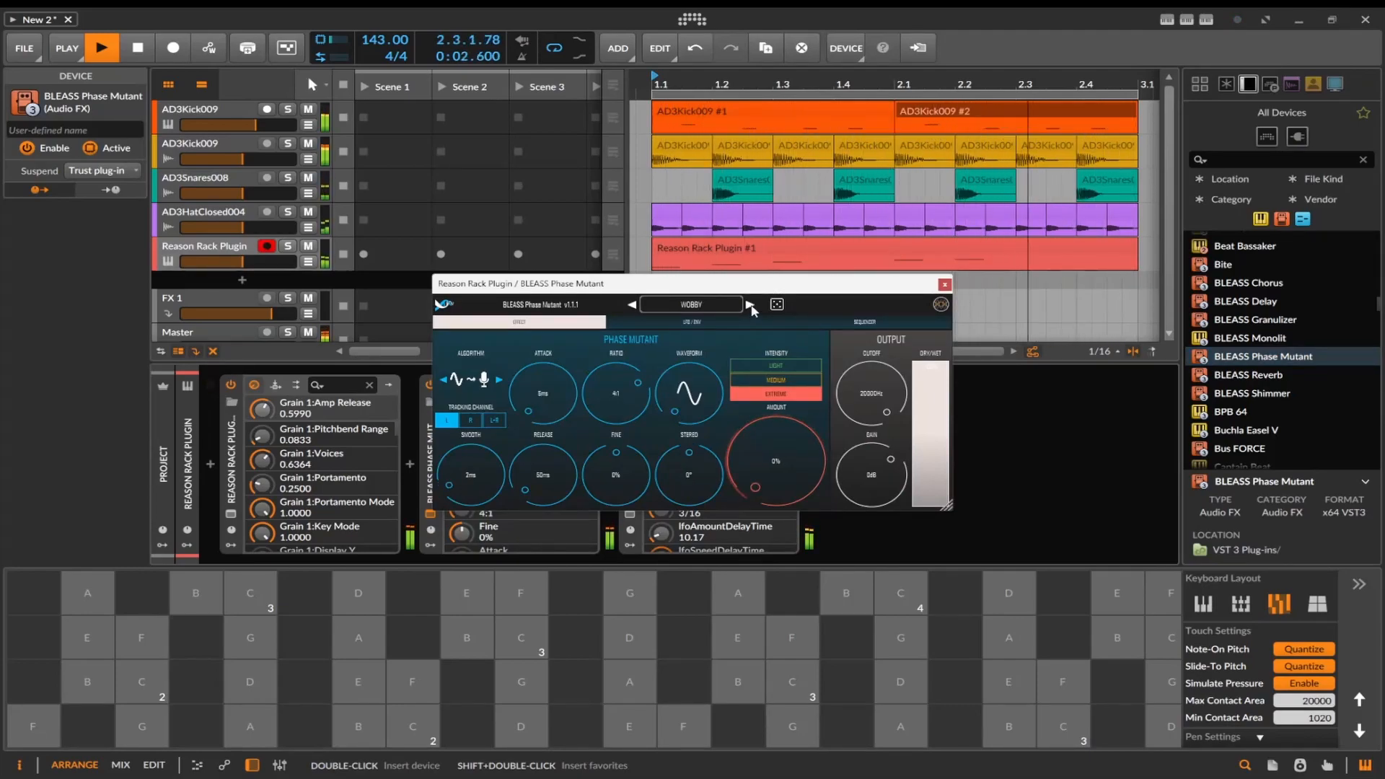
{"action": "left_click", "coordinate": [750, 305]}
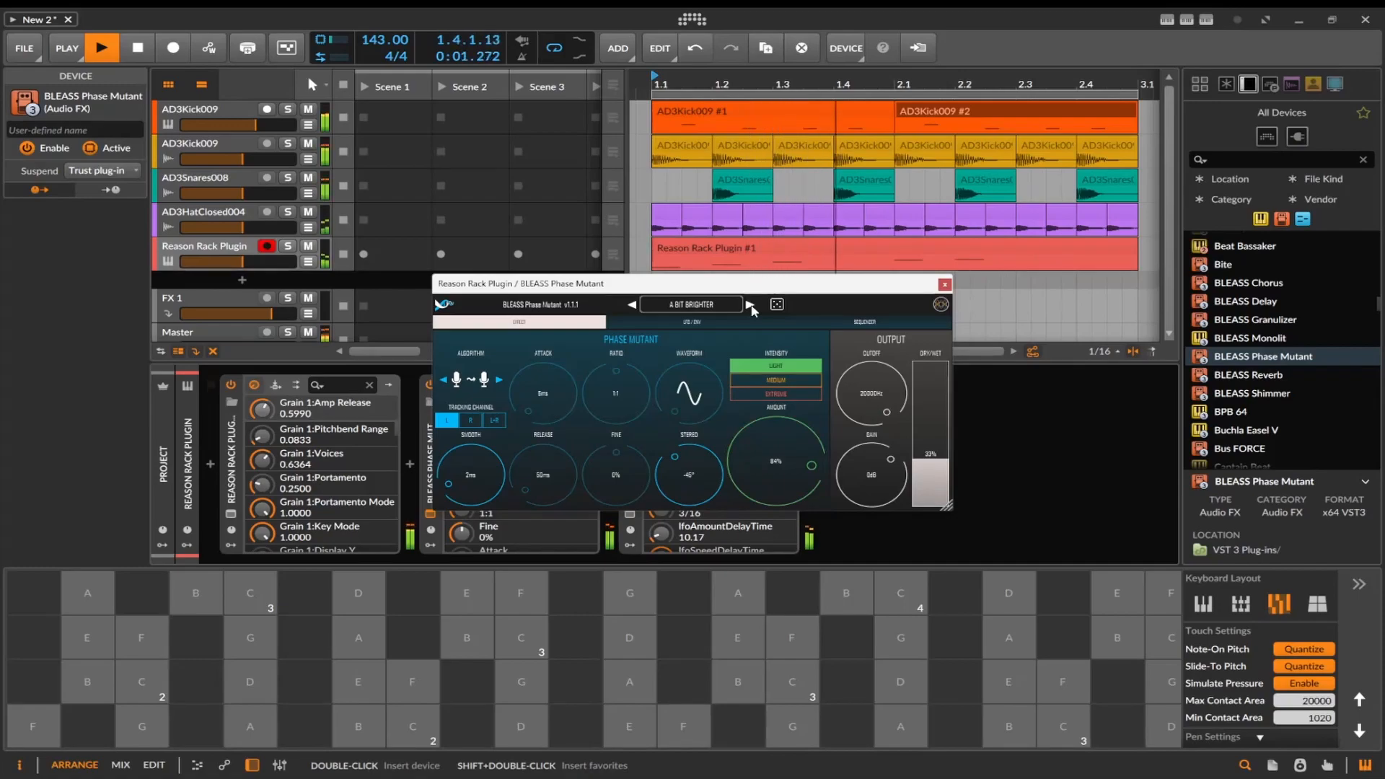
{"action": "left_click", "coordinate": [945, 285]}
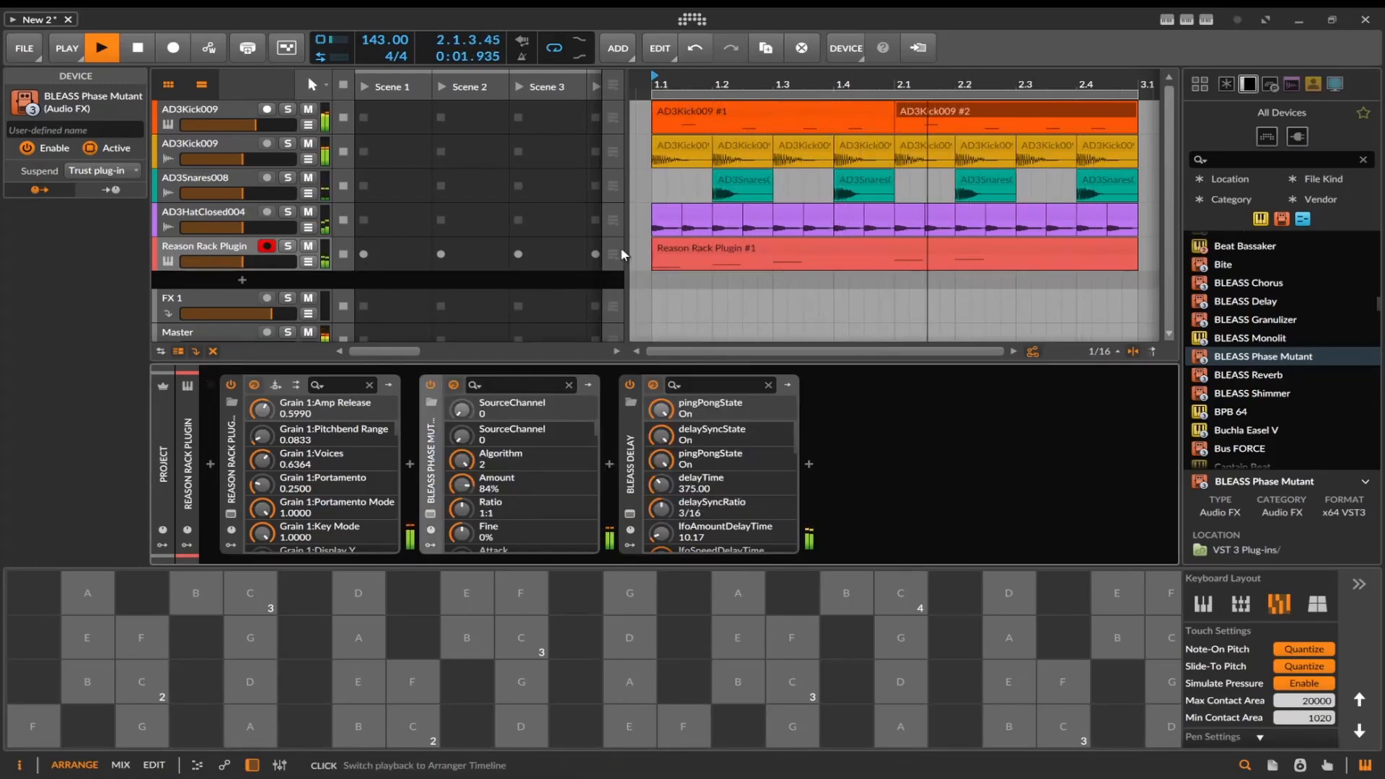
{"action": "left_click", "coordinate": [134, 56]}
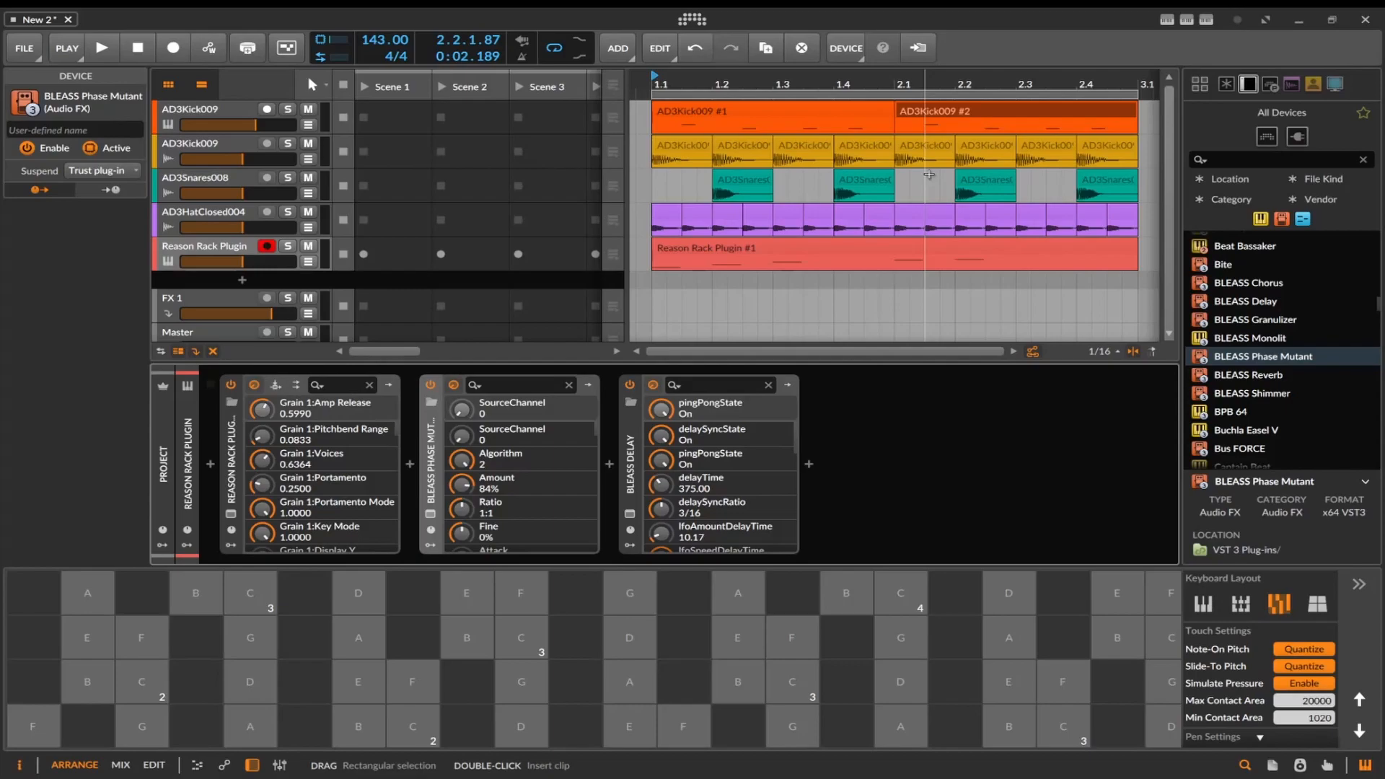
Play the full two-bar loop to audition the processed Grain texture with the drums
{"action": "key", "text": "space"}
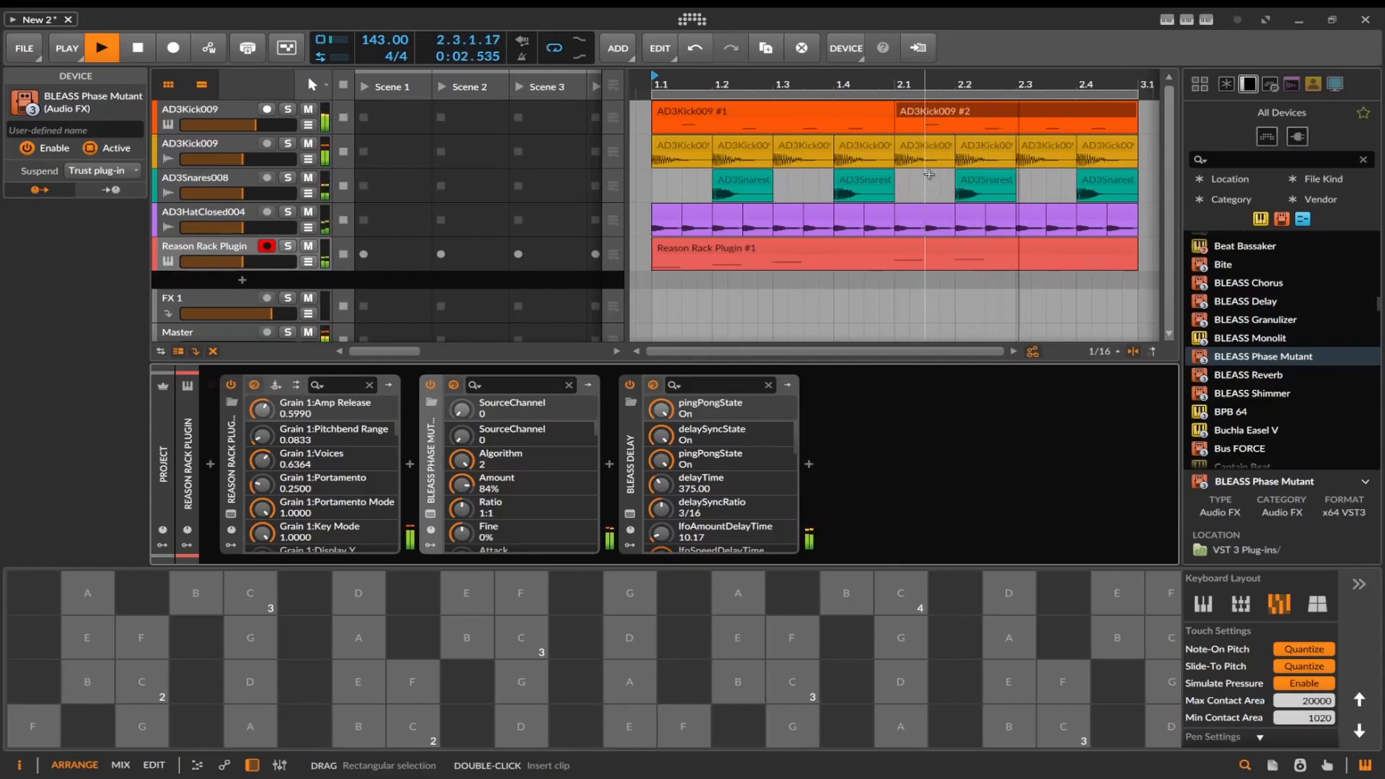
{"action": "key", "text": "space"}
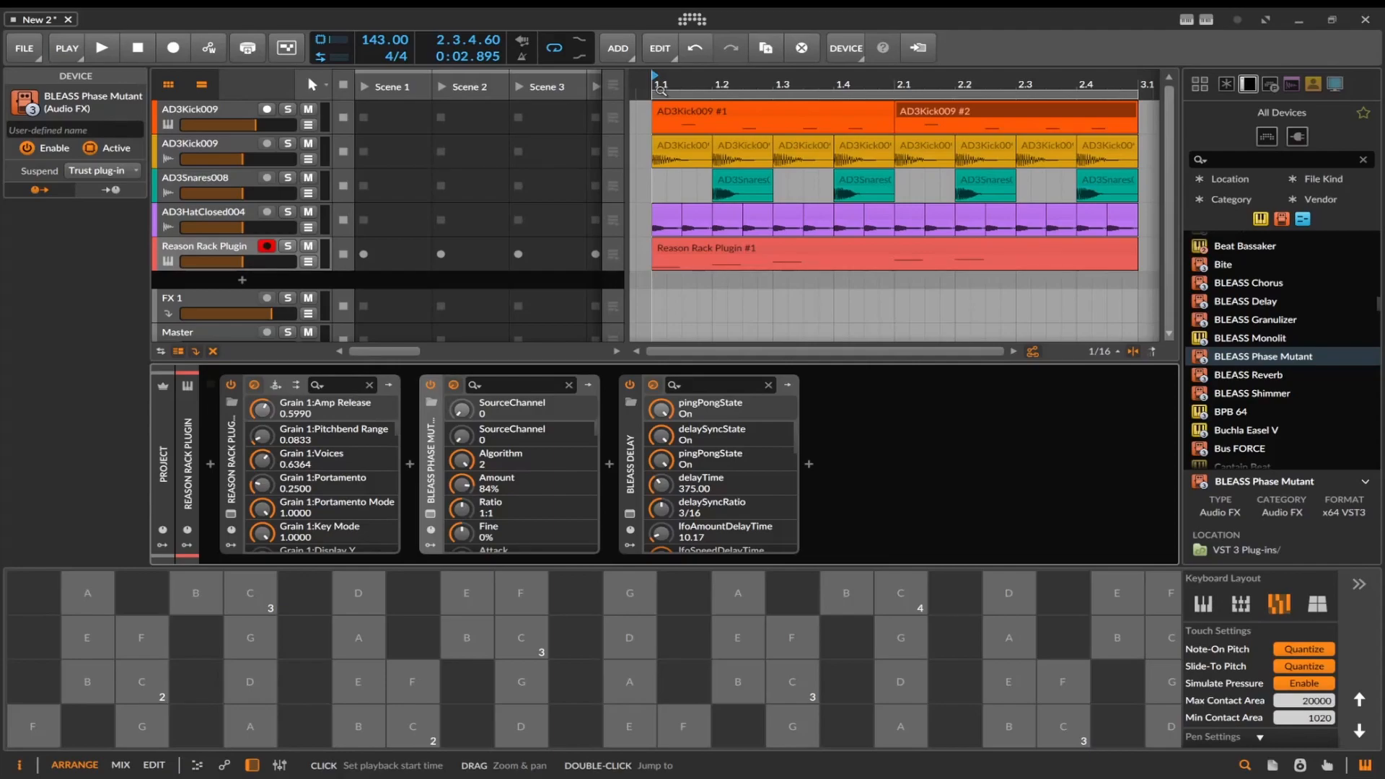
{"action": "key", "text": "space"}
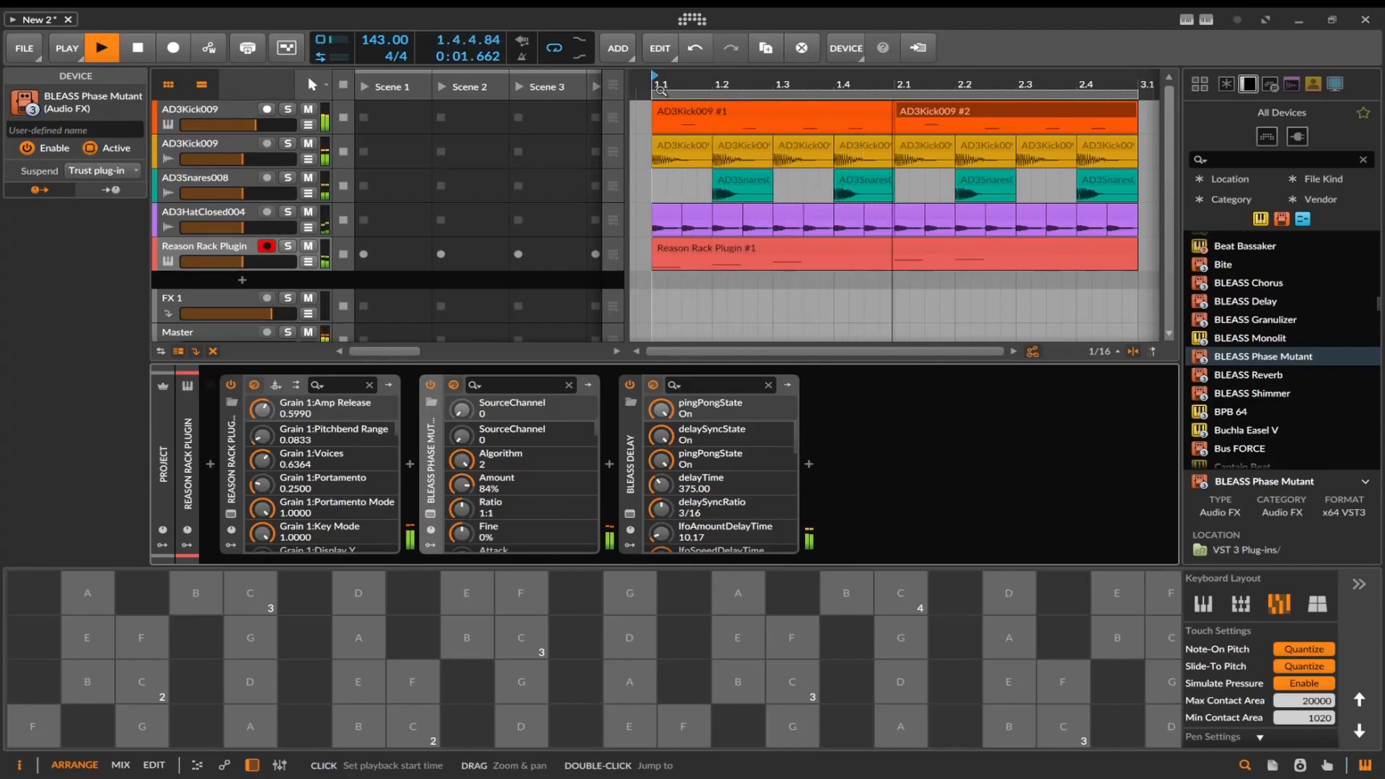
{"action": "key", "text": "space"}
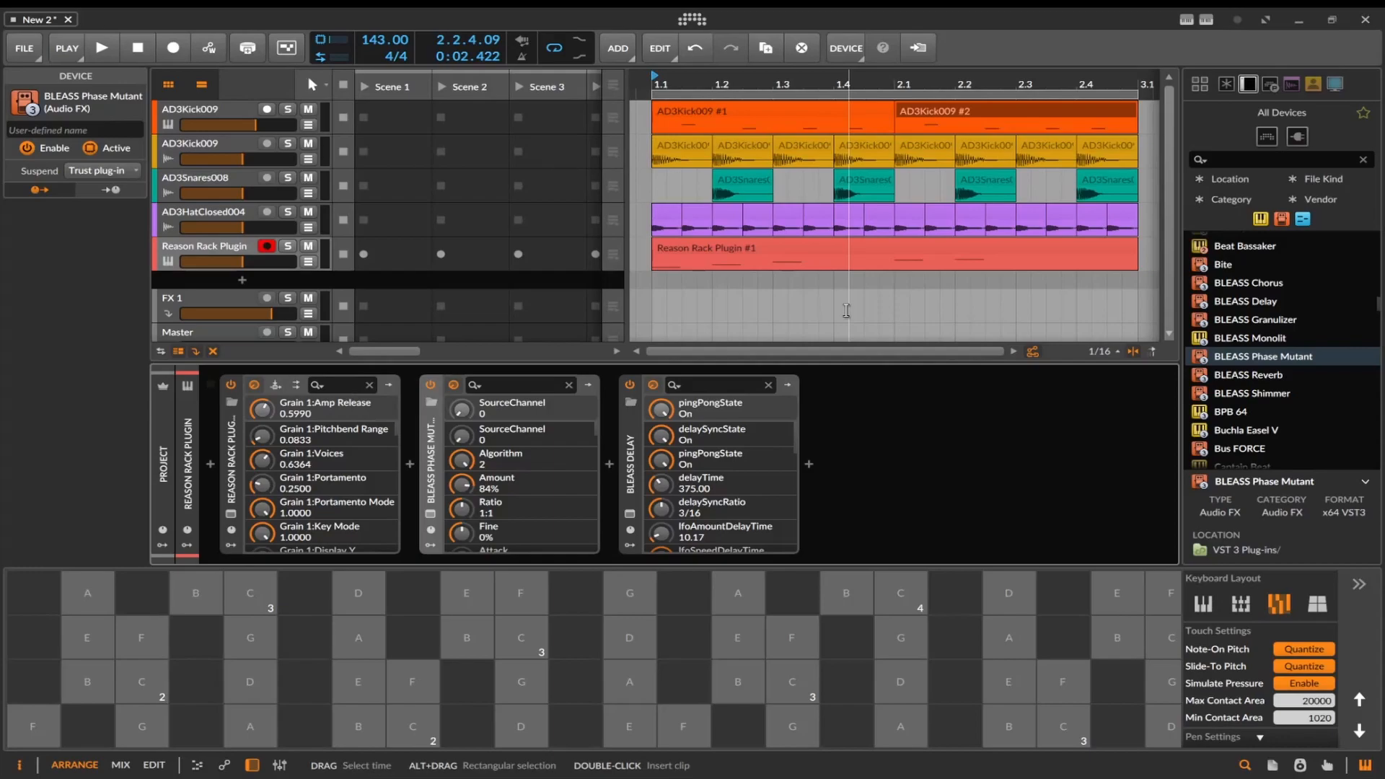
Compare the device chains of the Sampler kick track and the Reason Rack Plugin track
{"action": "left_click", "coordinate": [216, 112]}
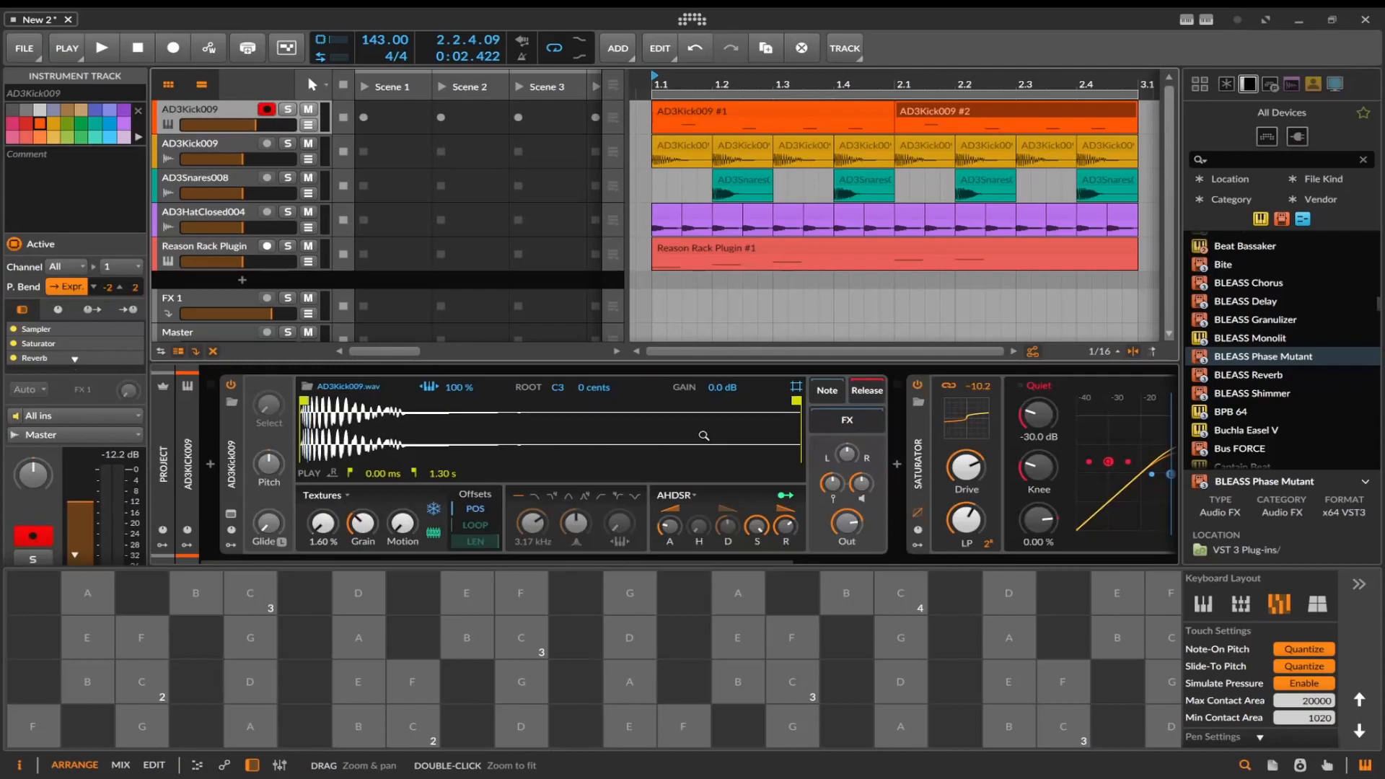
{"action": "left_click", "coordinate": [225, 252]}
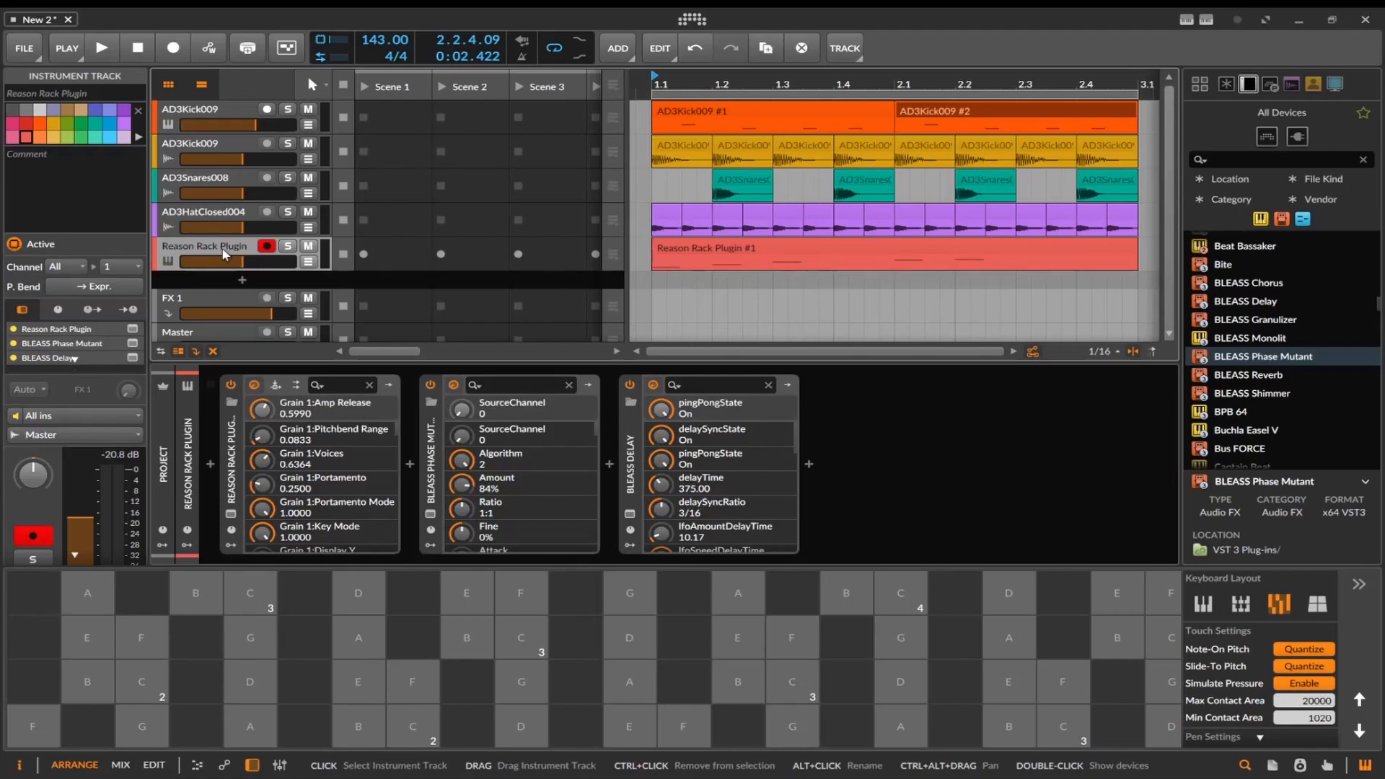
{"action": "left_click", "coordinate": [177, 110]}
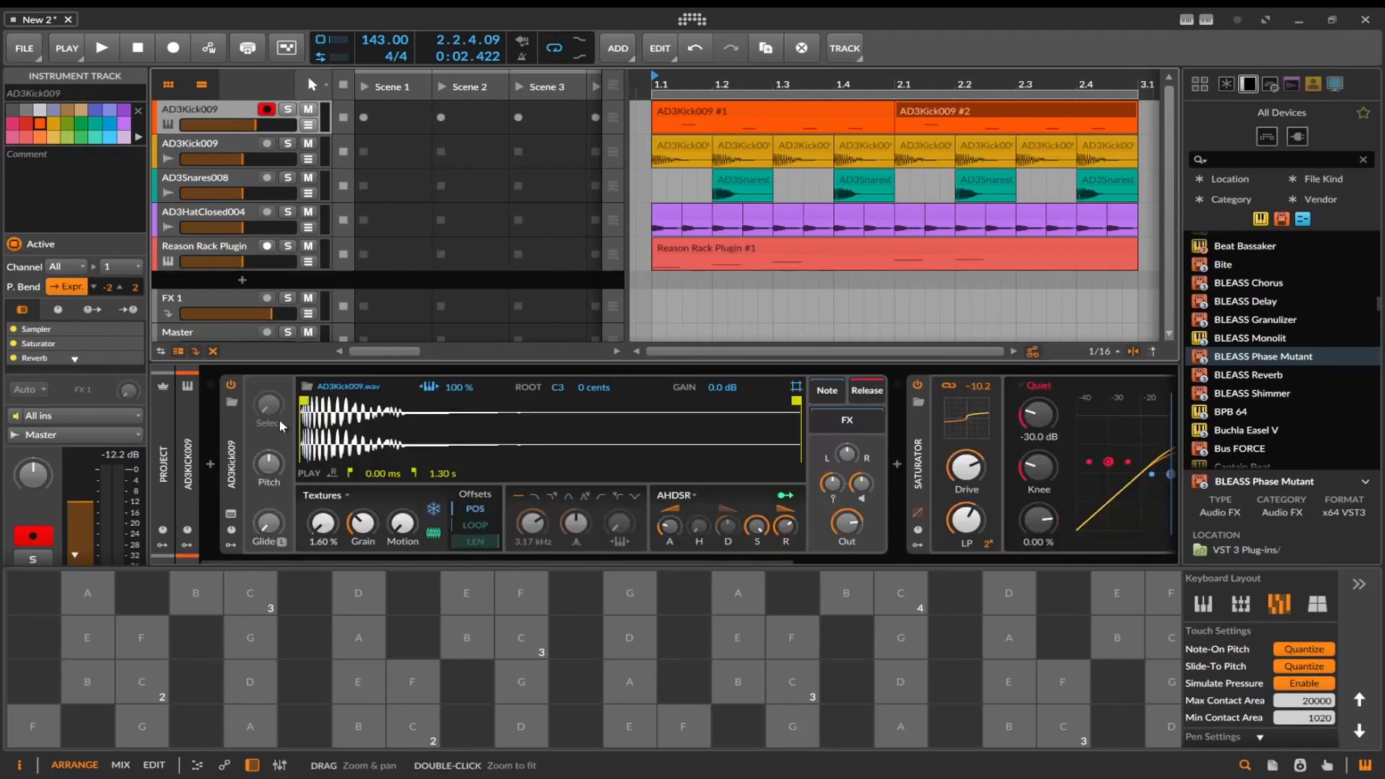